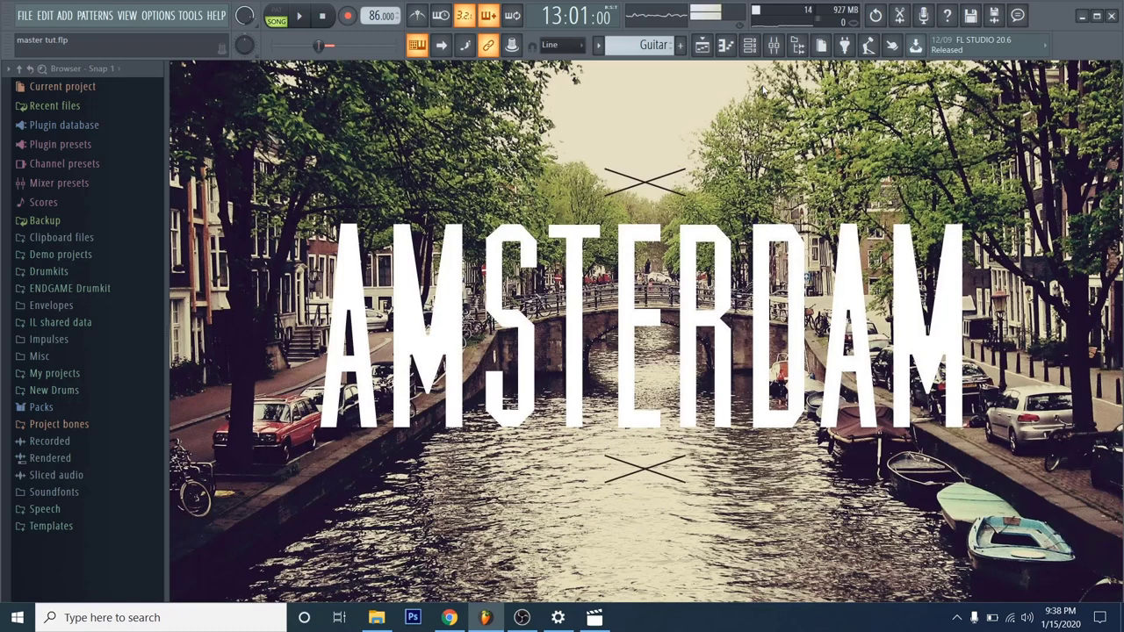
- Save the beat project with Ctrl+S
key(ctrl+s)
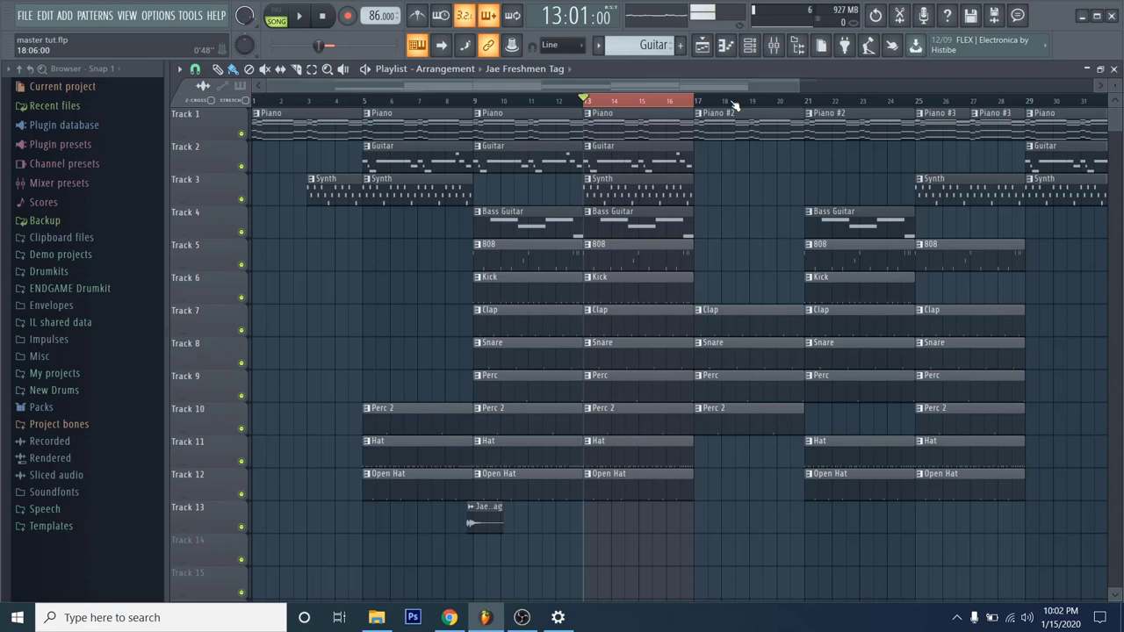
click(772, 45)
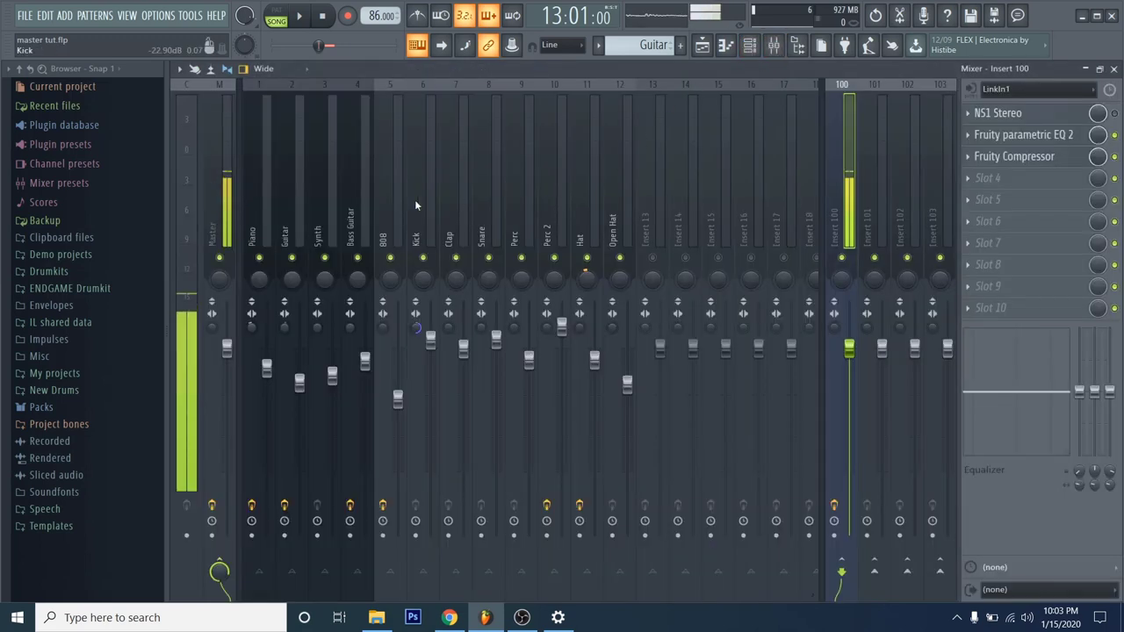
click(211, 158)
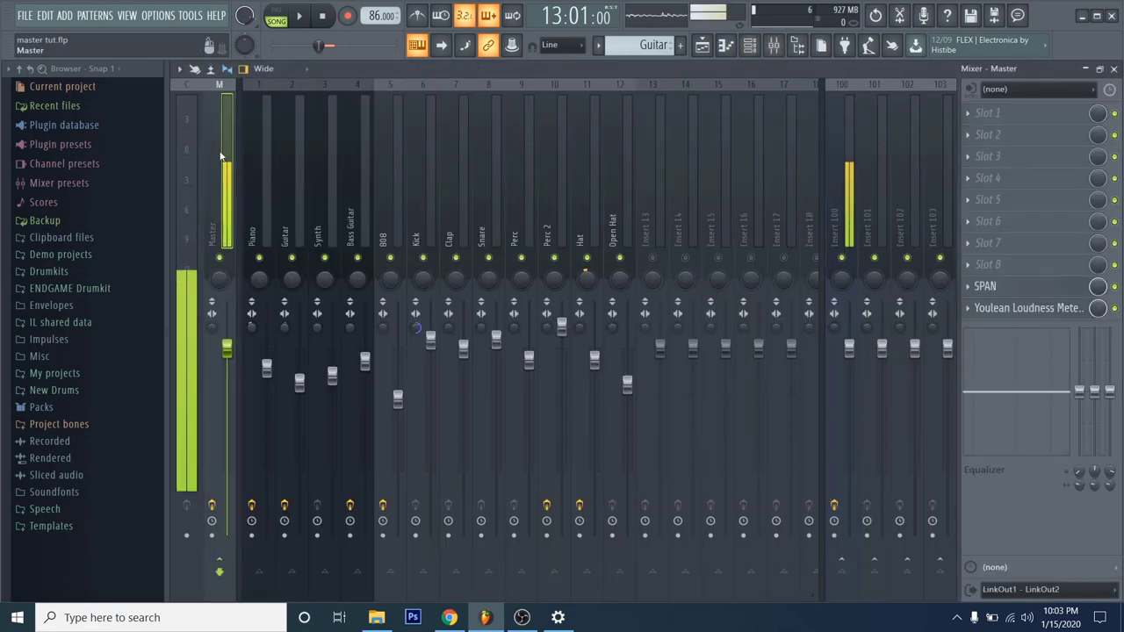
click(970, 115)
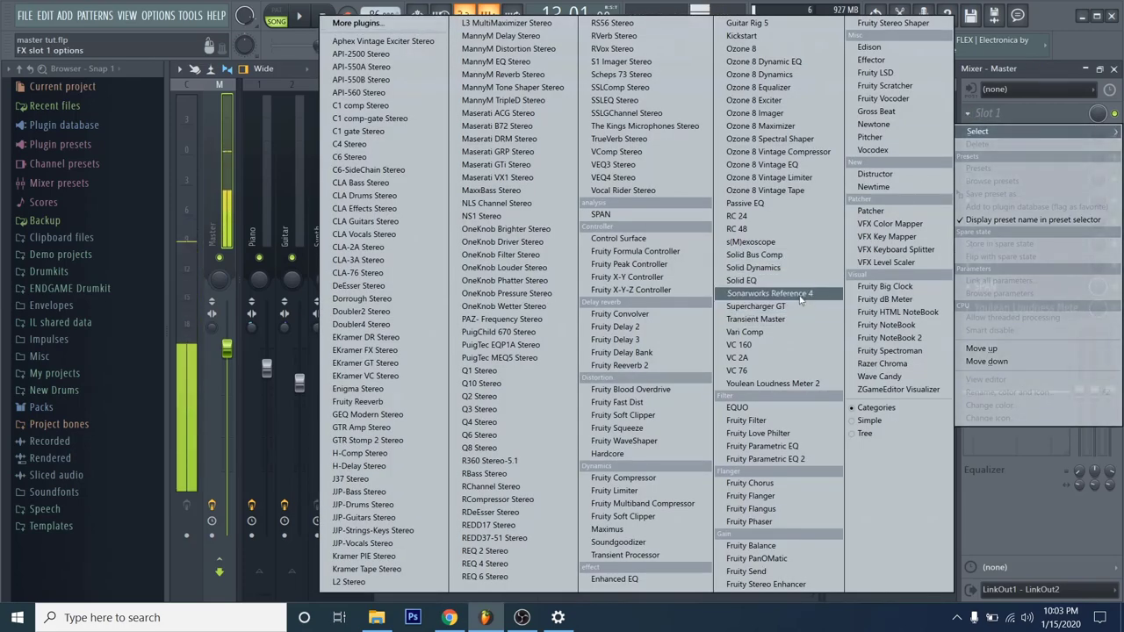
click(1062, 73)
click(1087, 70)
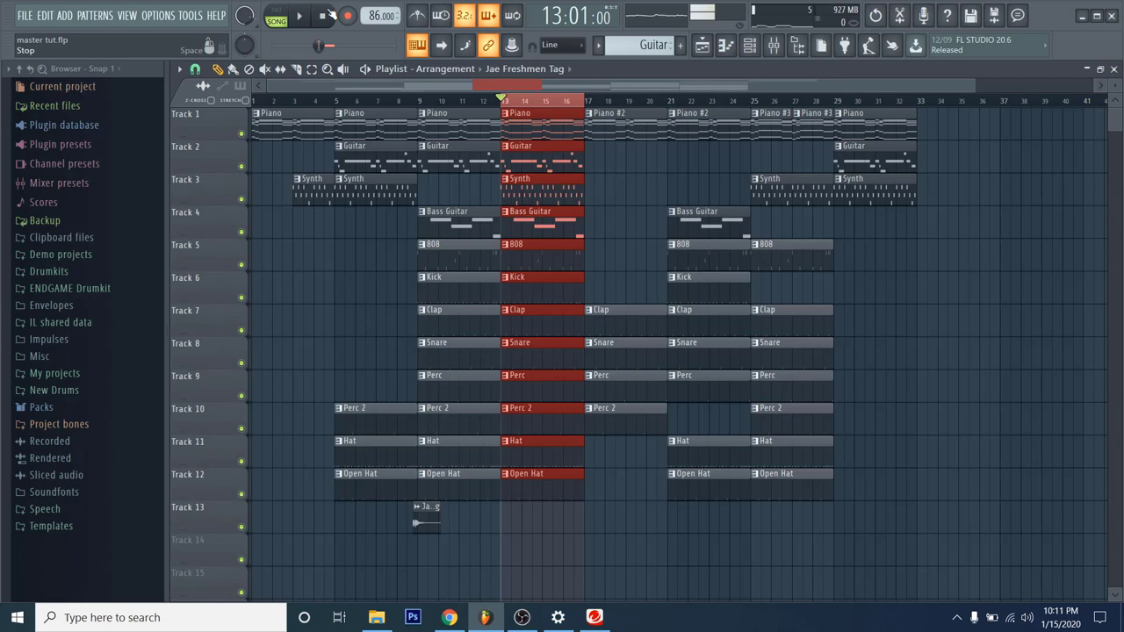
- Play the beat briefly, pause it, and return to the mixer showing SPAN and Youlean on the master
key(space)
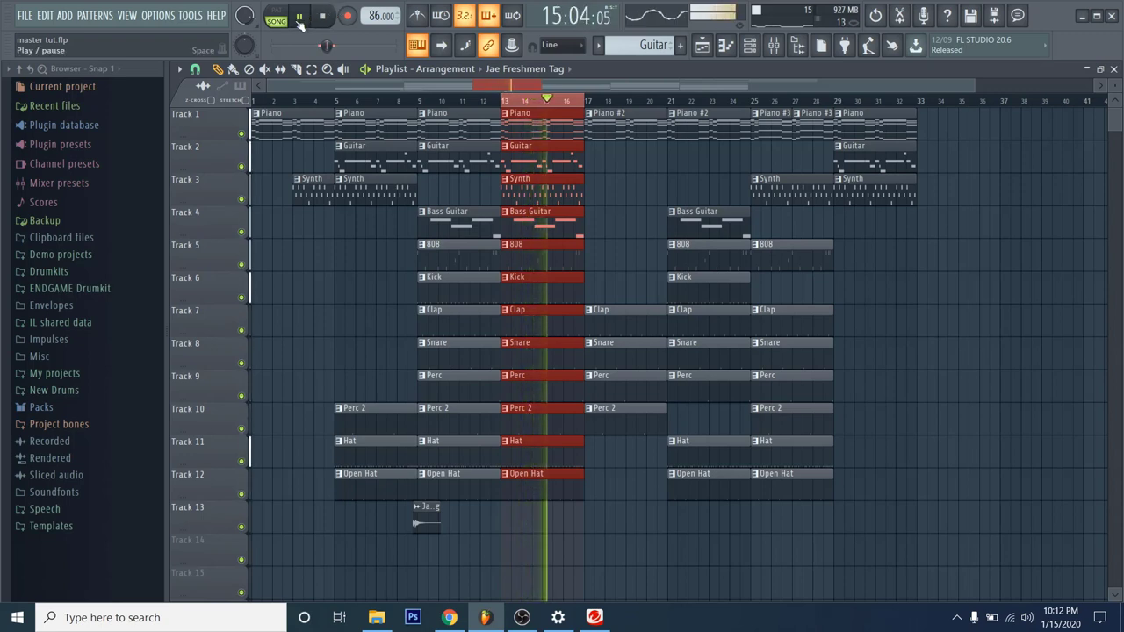
click(300, 18)
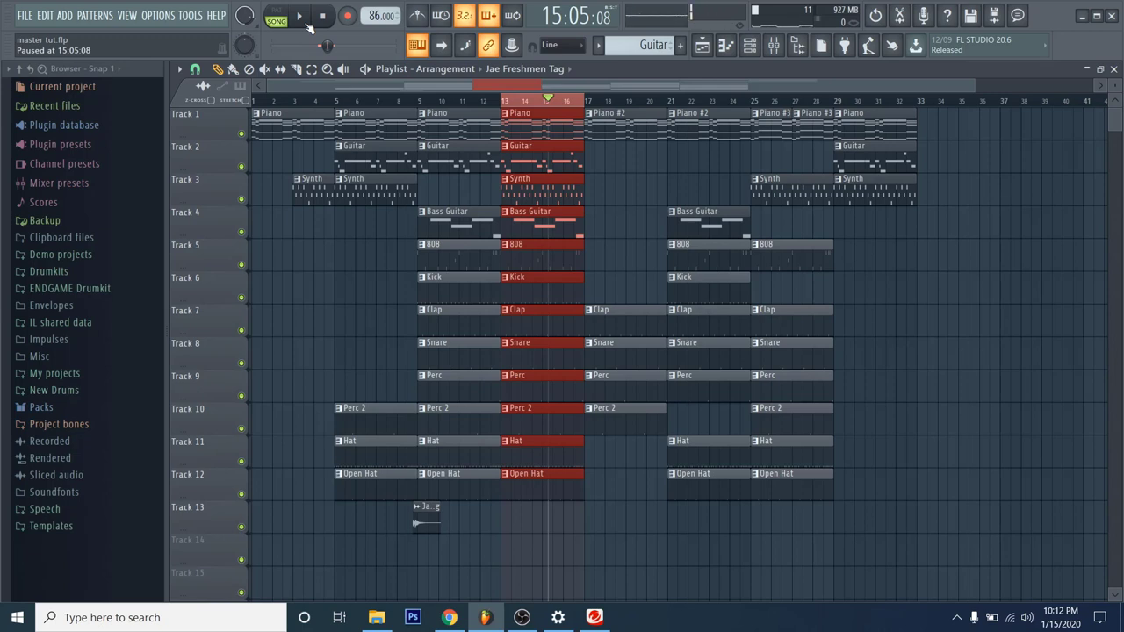
click(774, 45)
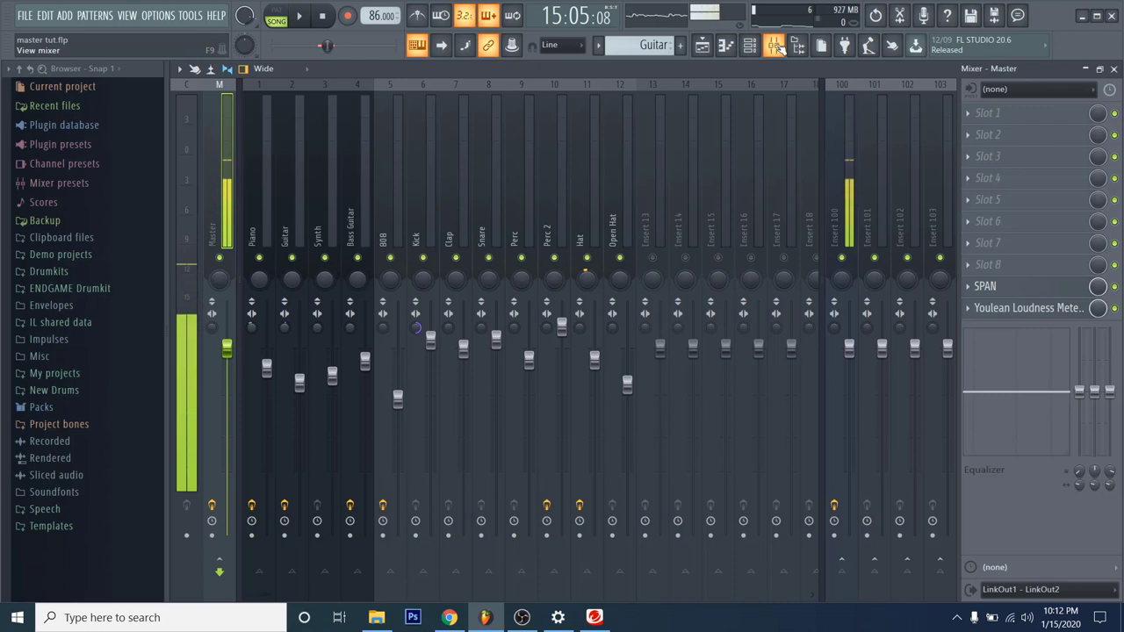
click(1015, 290)
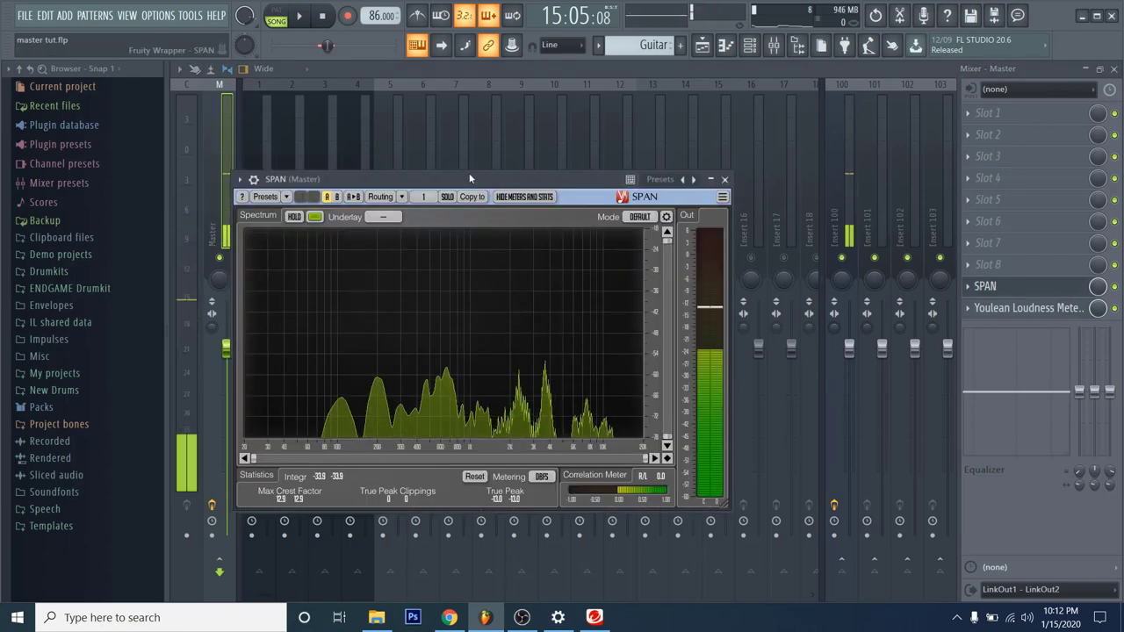
drag(469, 185, 472, 145)
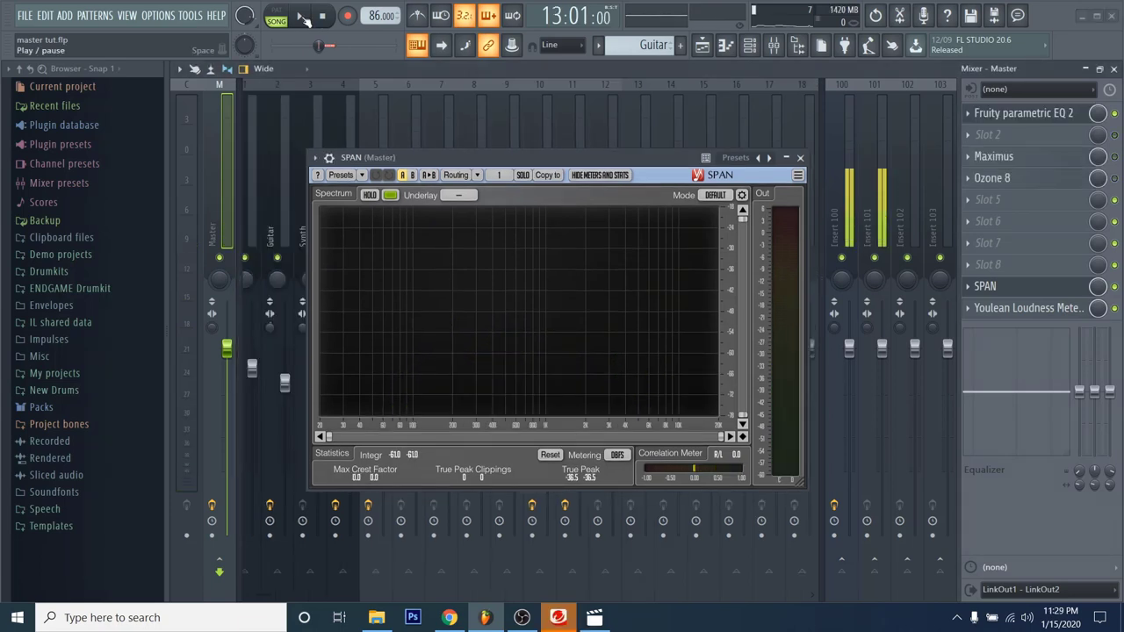
click(302, 17)
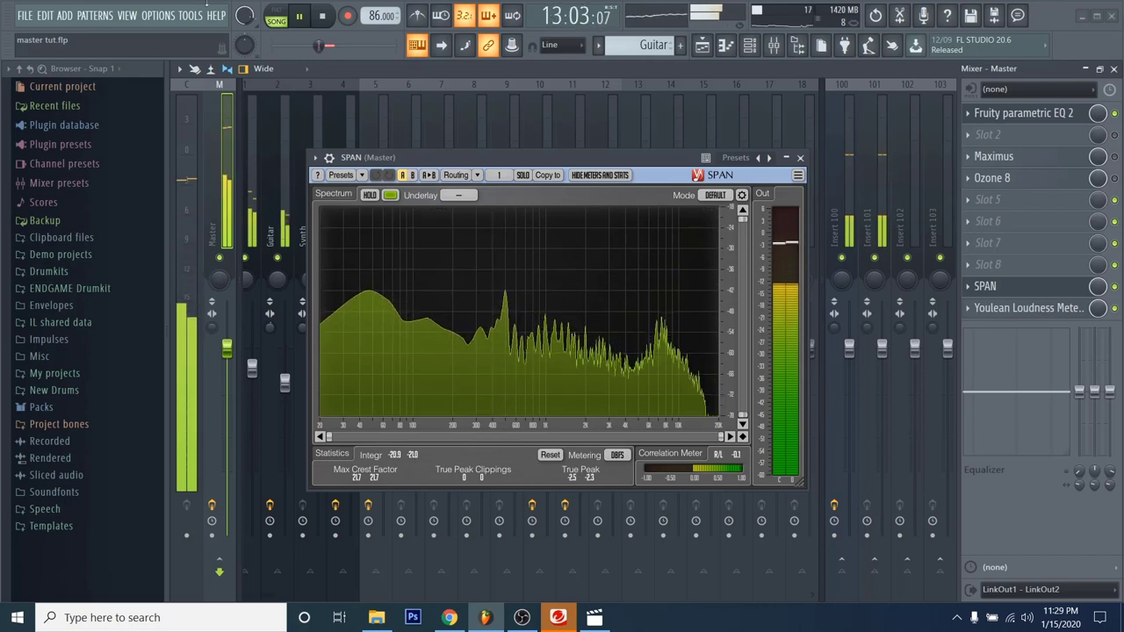
click(299, 16)
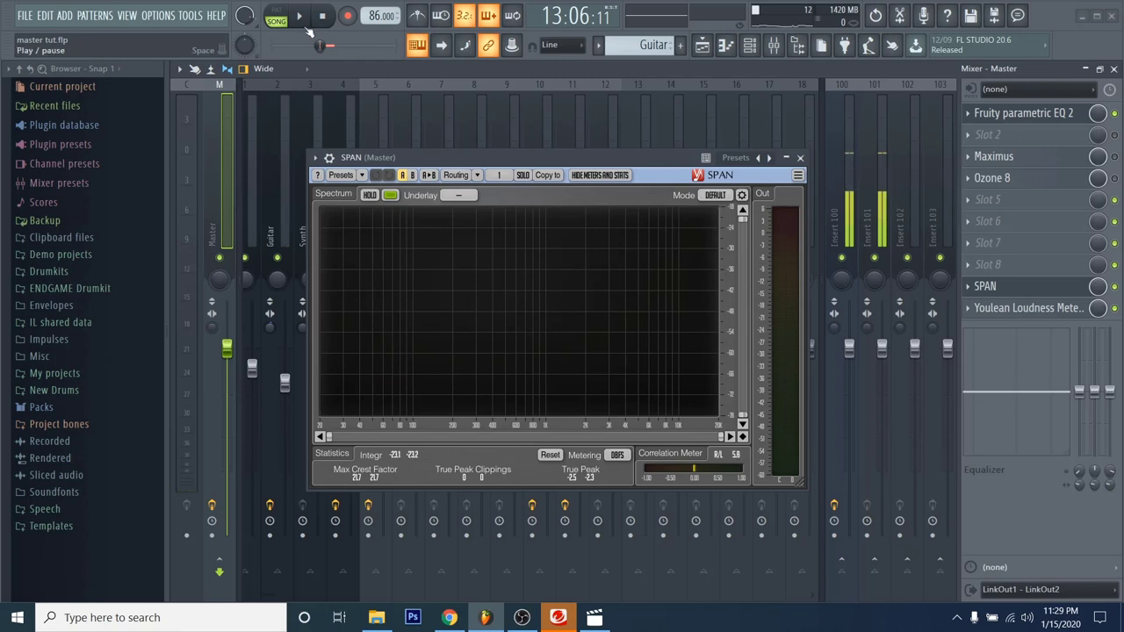
click(306, 28)
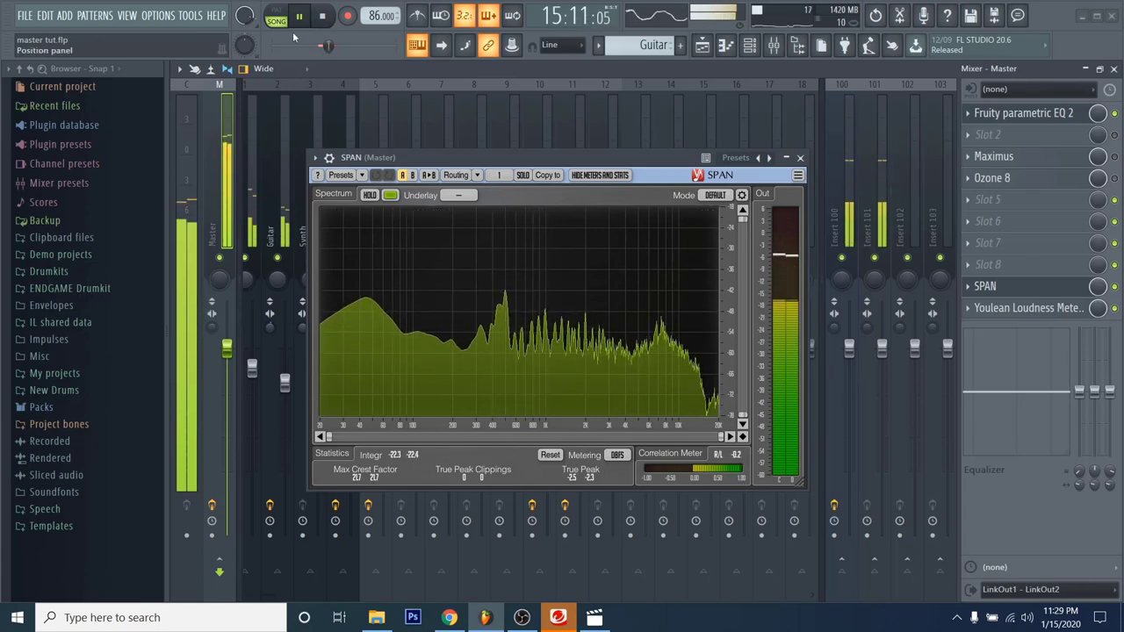
key(space)
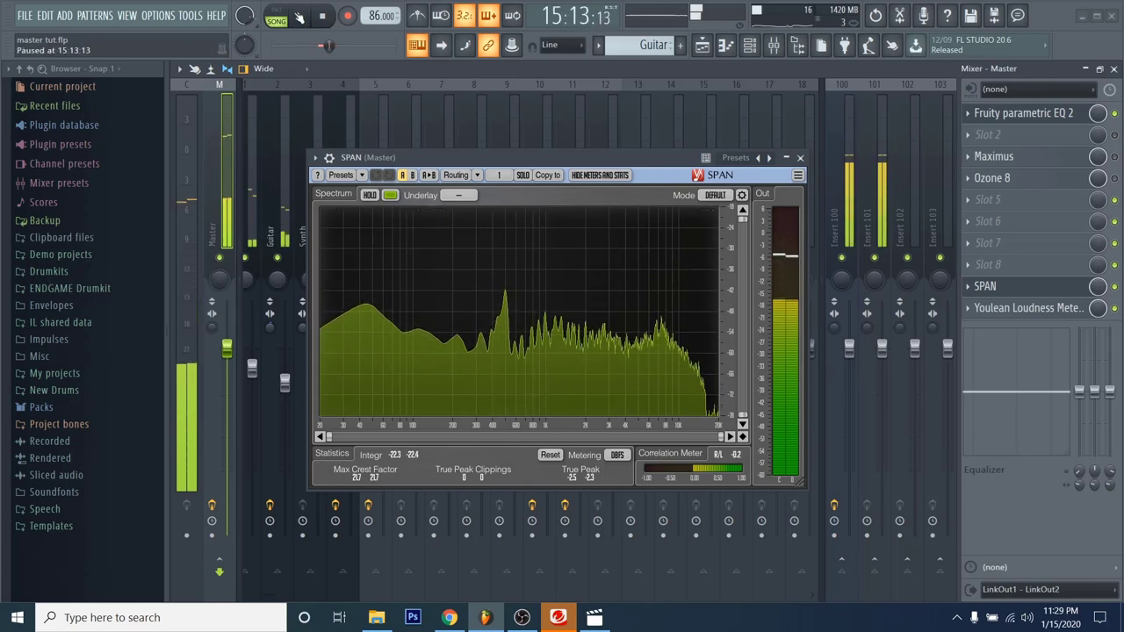
- Open the master's Fruity Parametric EQ 2 beside SPAN and briefly play the beat
click(1027, 114)
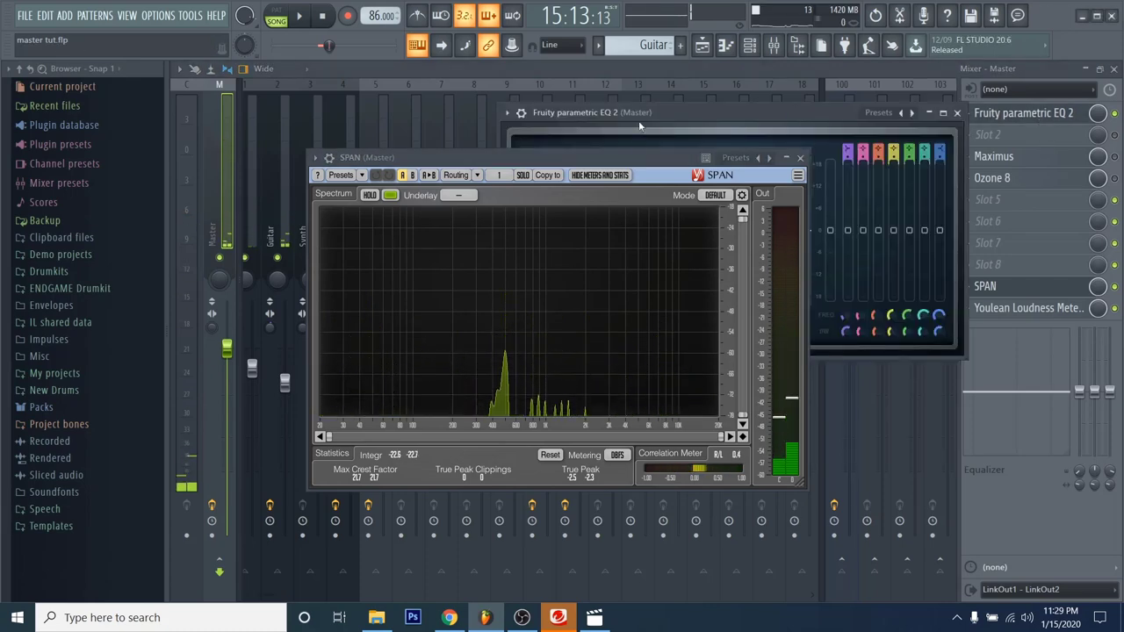
drag(526, 158, 768, 210)
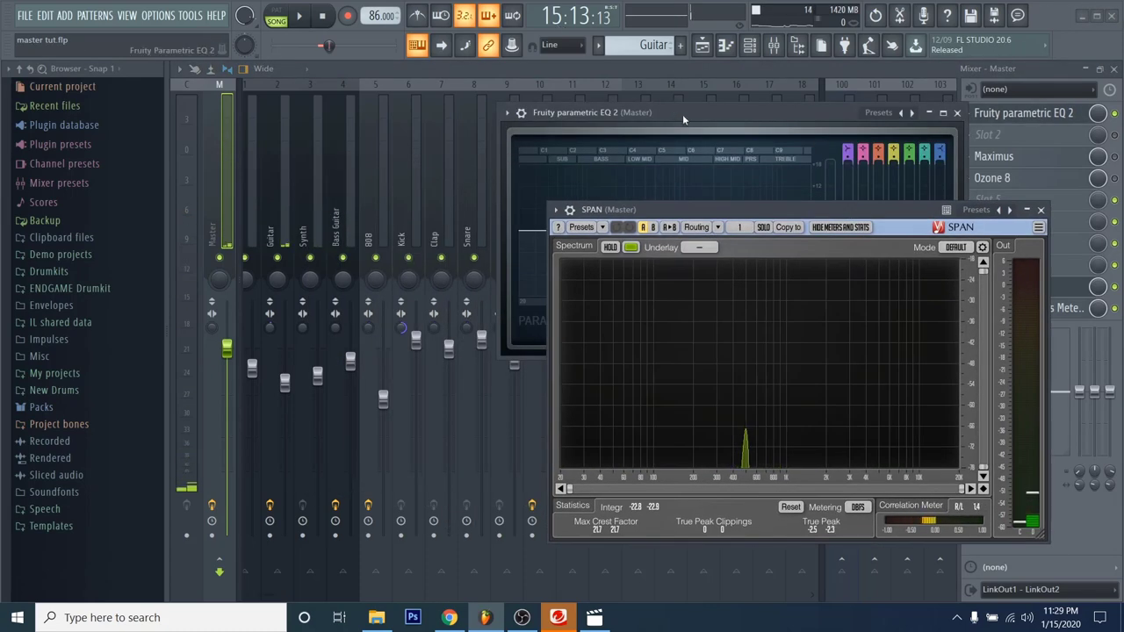
drag(682, 114, 358, 151)
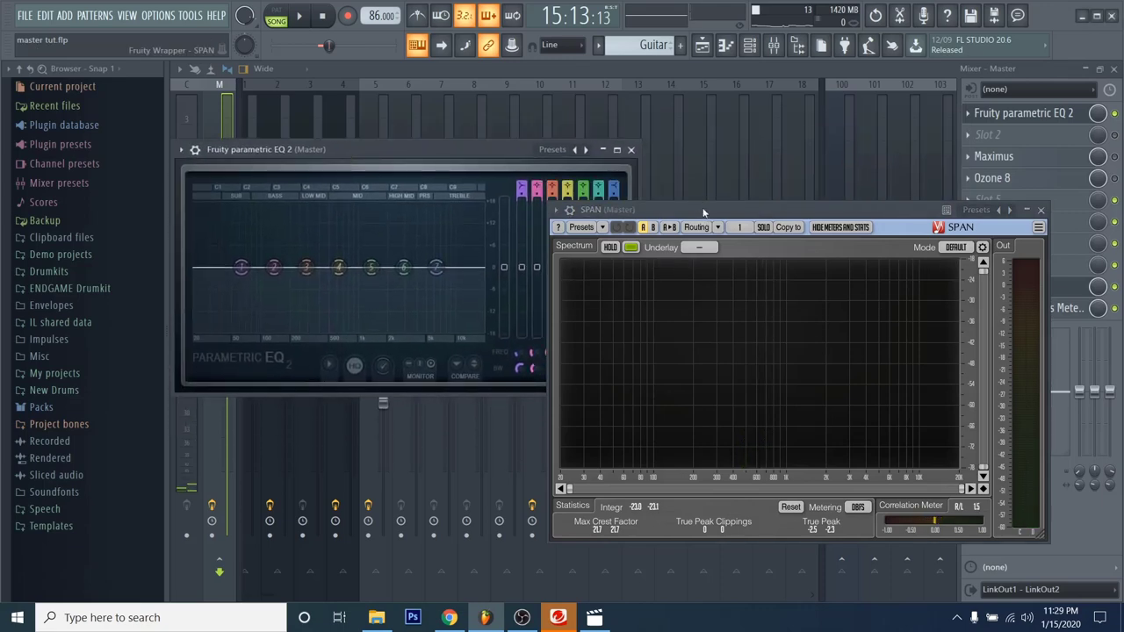
drag(703, 213, 753, 197)
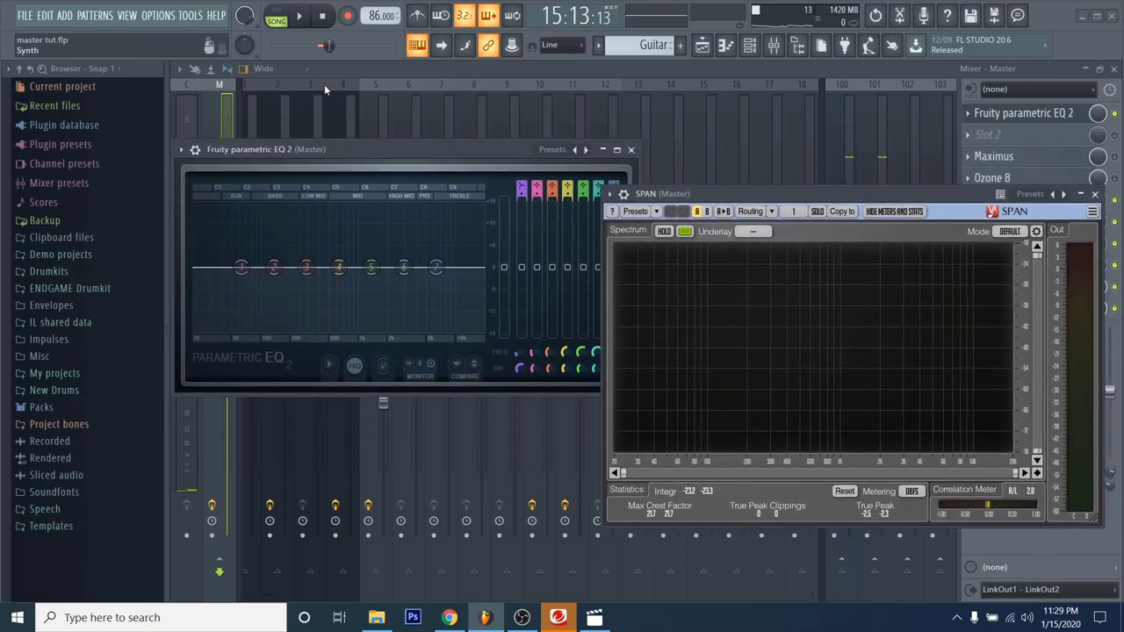
click(303, 17)
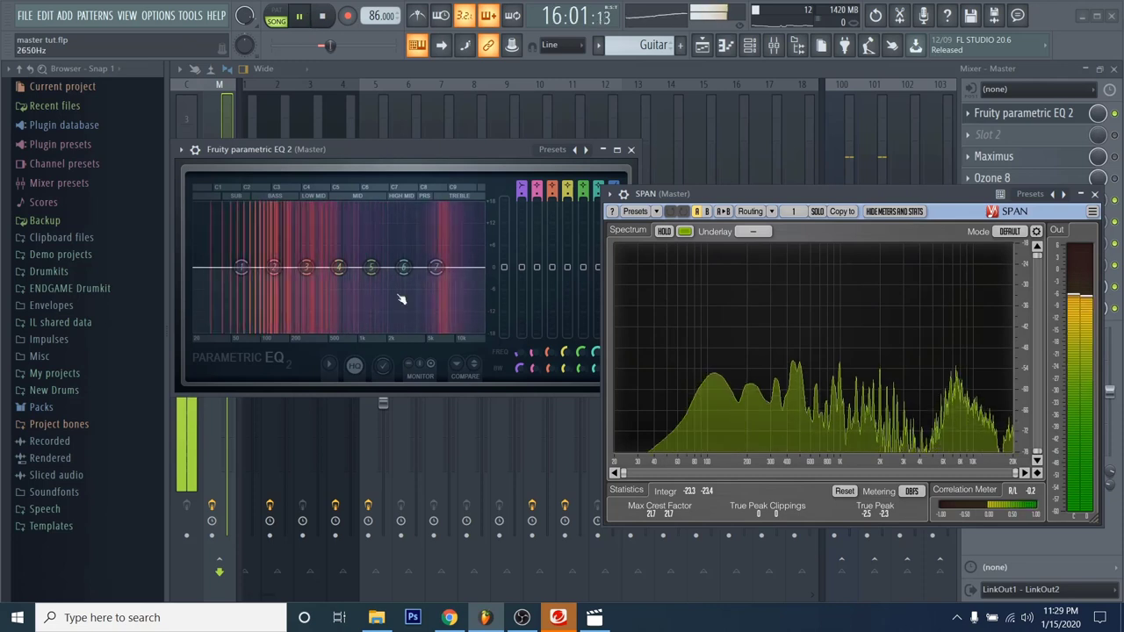
click(300, 18)
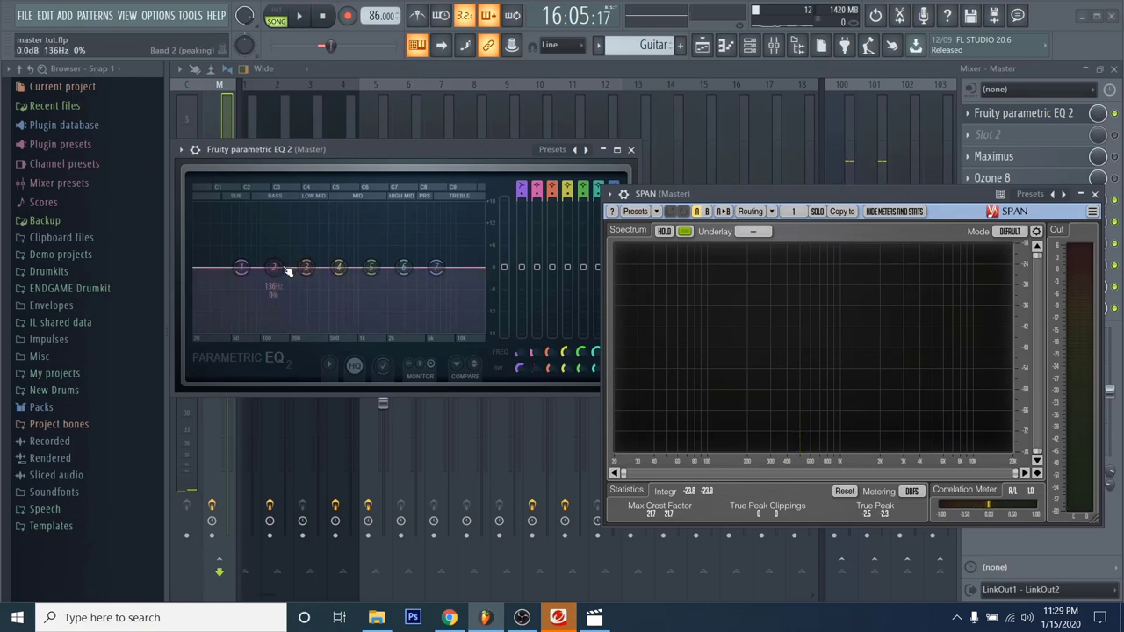
- Try a sharp Band 2 boost, then turn it into a deep -18 dB notch and listen
drag(299, 227, 322, 206)
key(space)
click(308, 18)
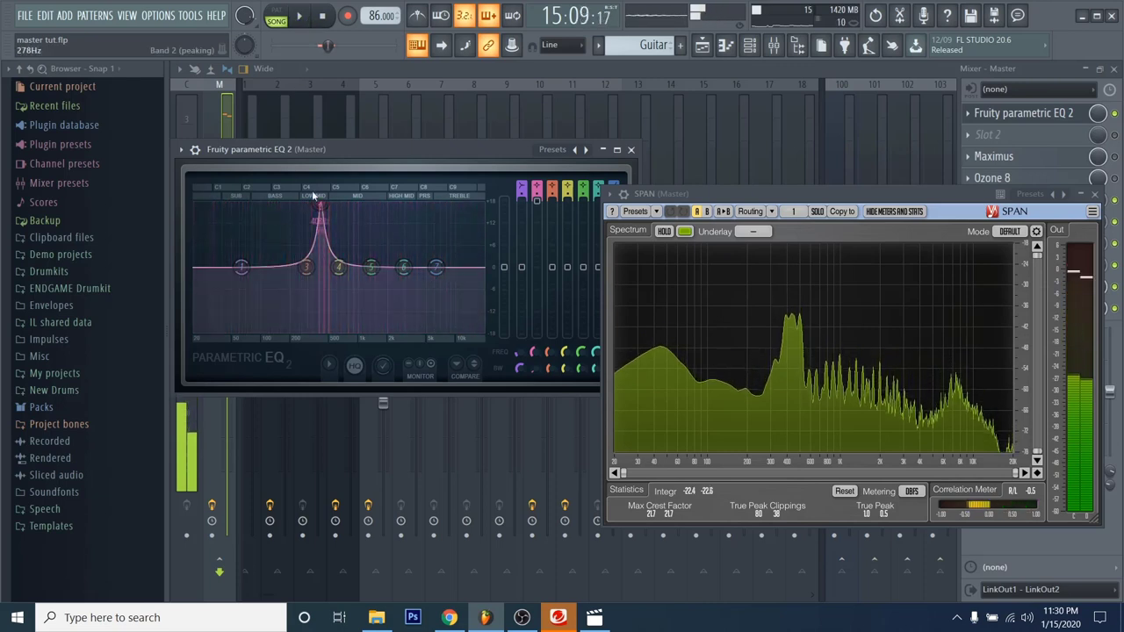
drag(537, 223, 537, 254)
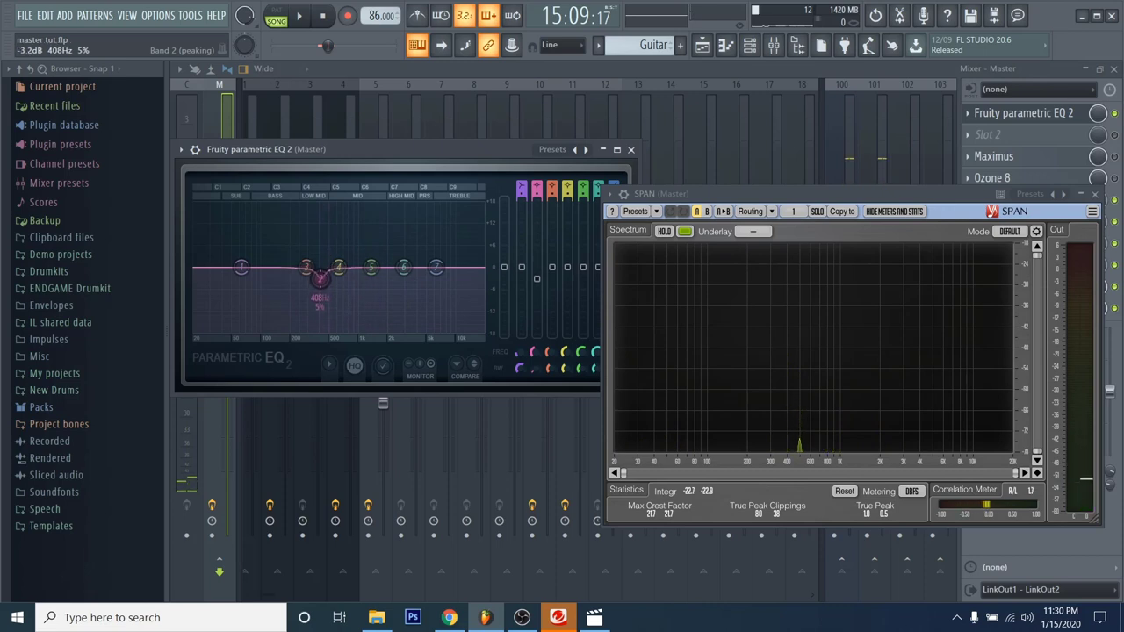
drag(536, 273, 531, 292)
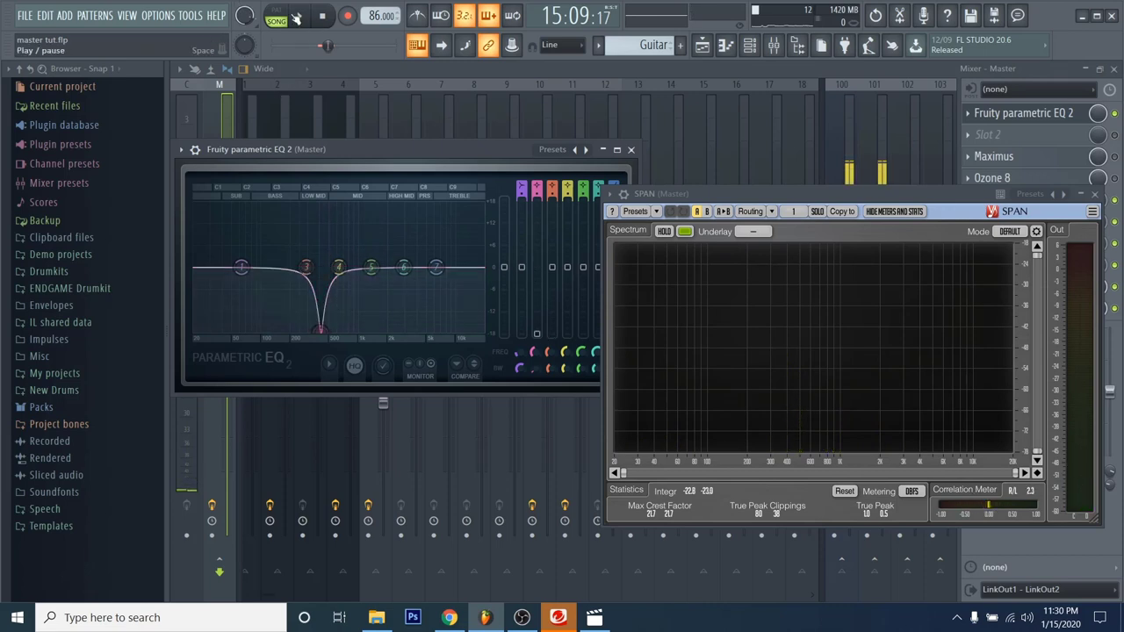
click(301, 36)
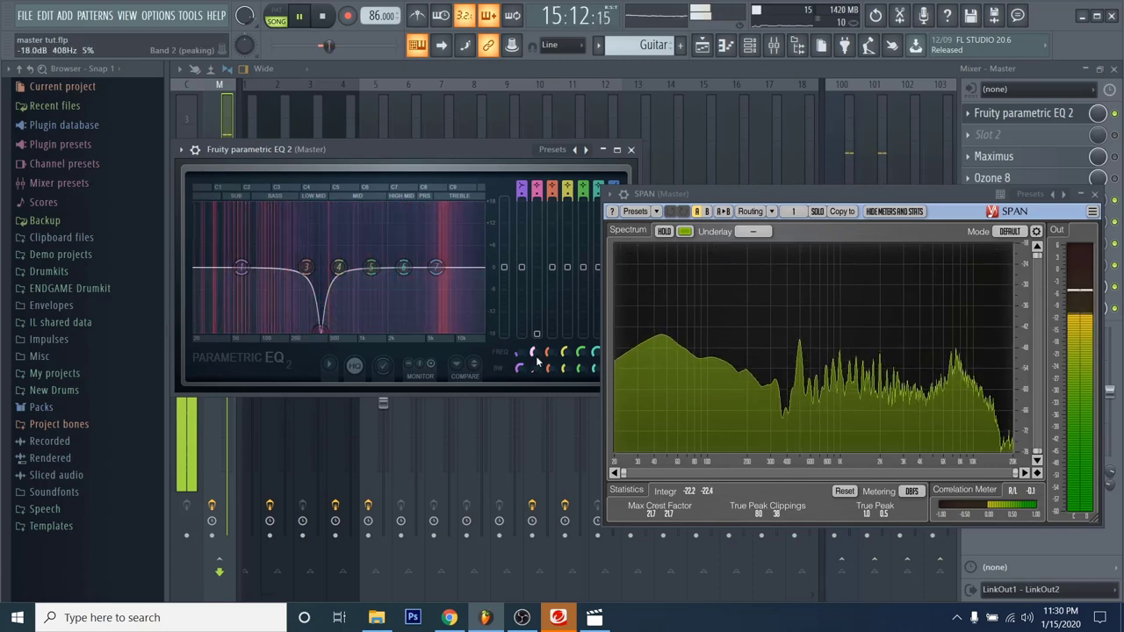
- Shift the Band 2 notch up near 464 Hz, ease it to about -9 dB, and replay
drag(537, 360, 538, 348)
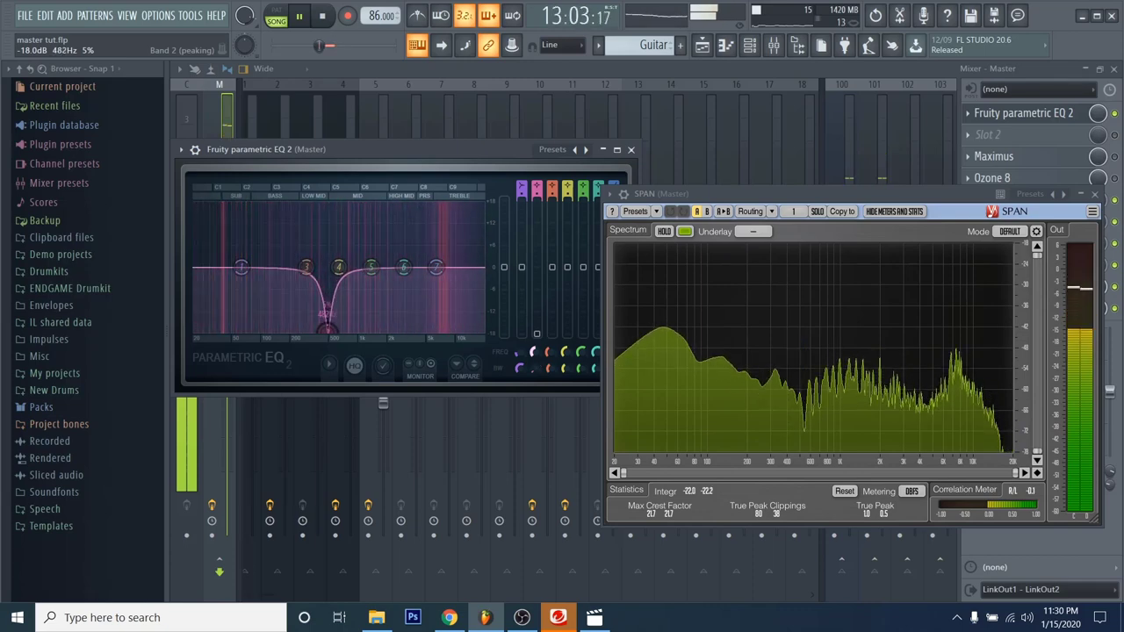
click(300, 16)
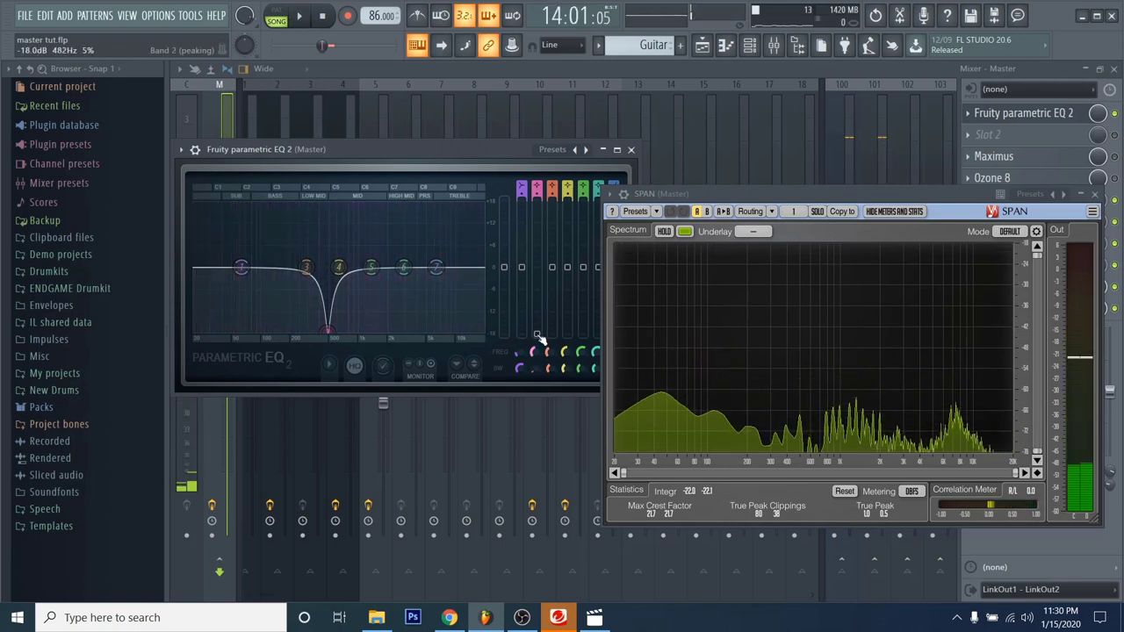
drag(538, 336, 537, 330)
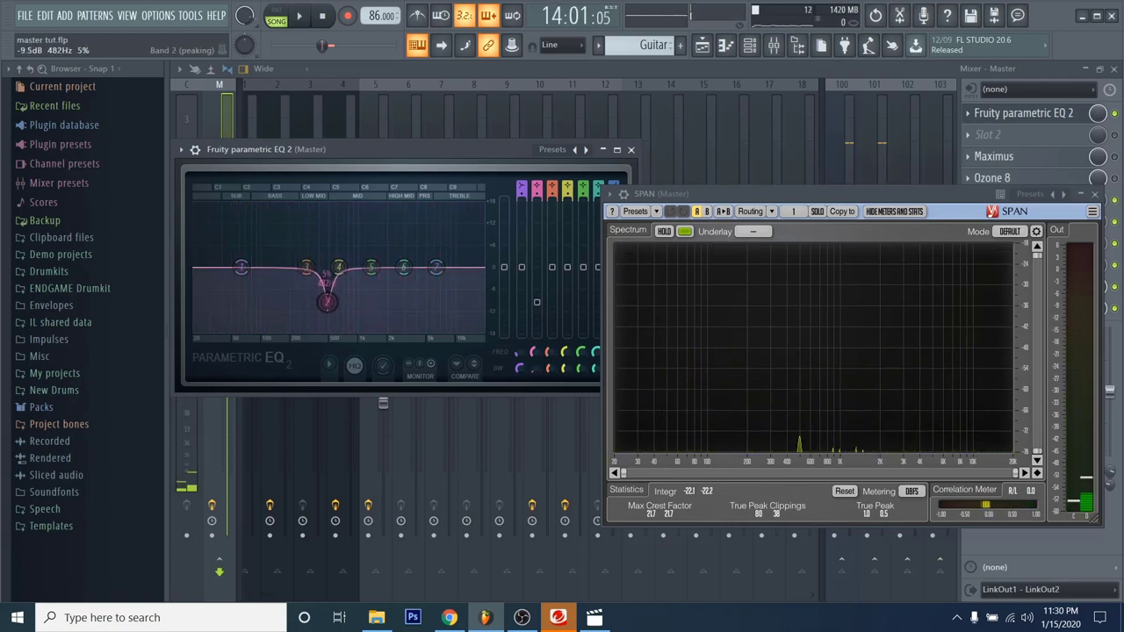
click(304, 17)
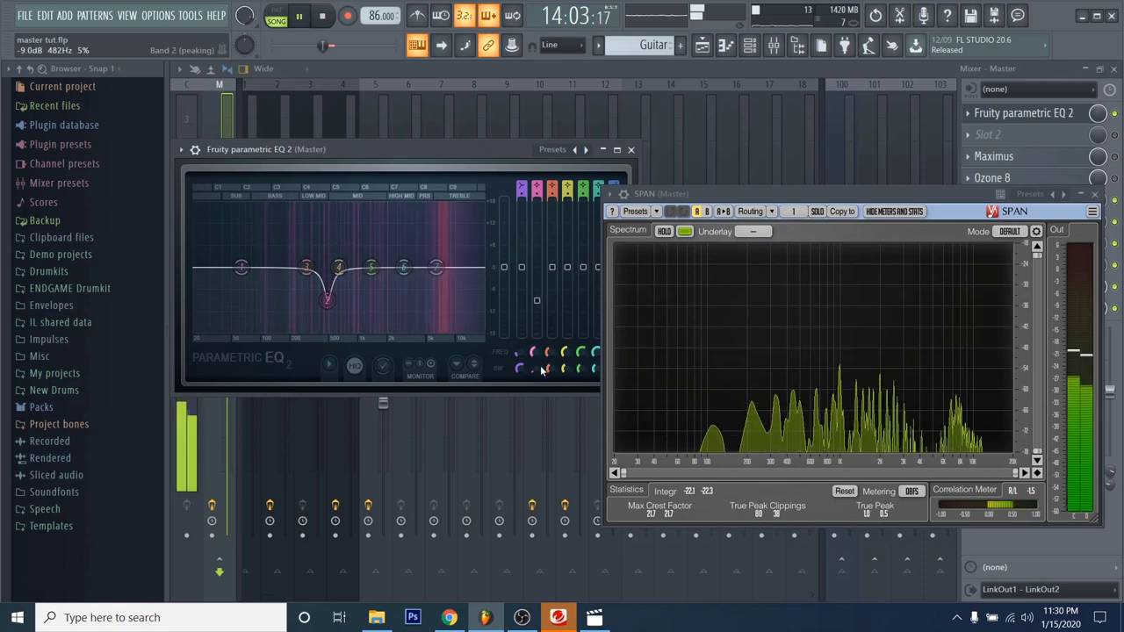
key(space)
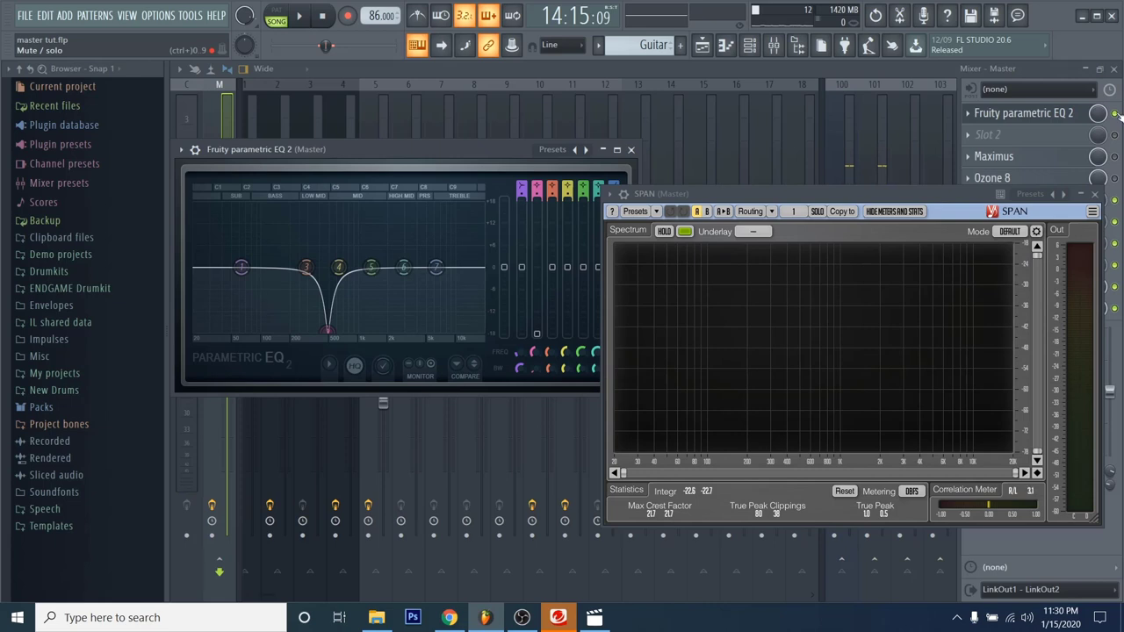
key(Escape)
key(space)
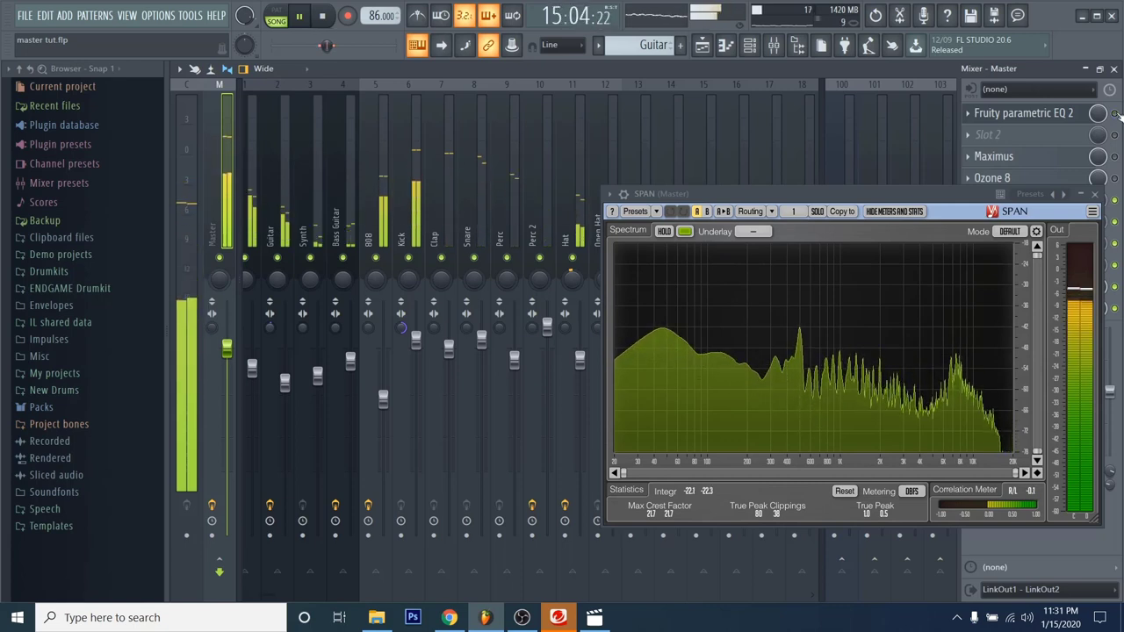
key(space)
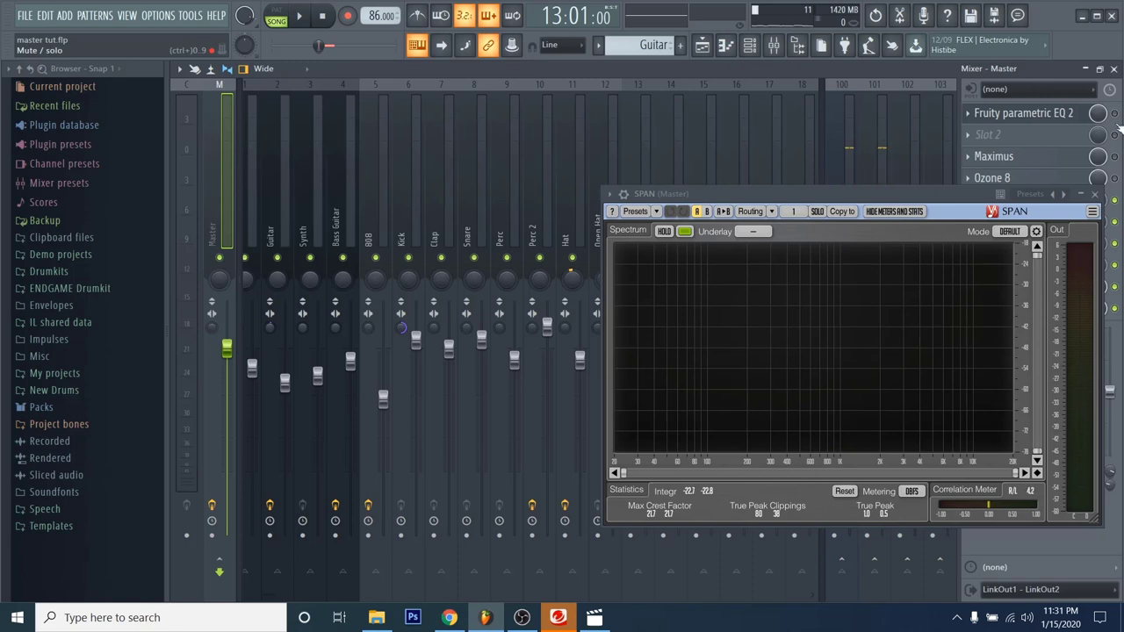
key(space)
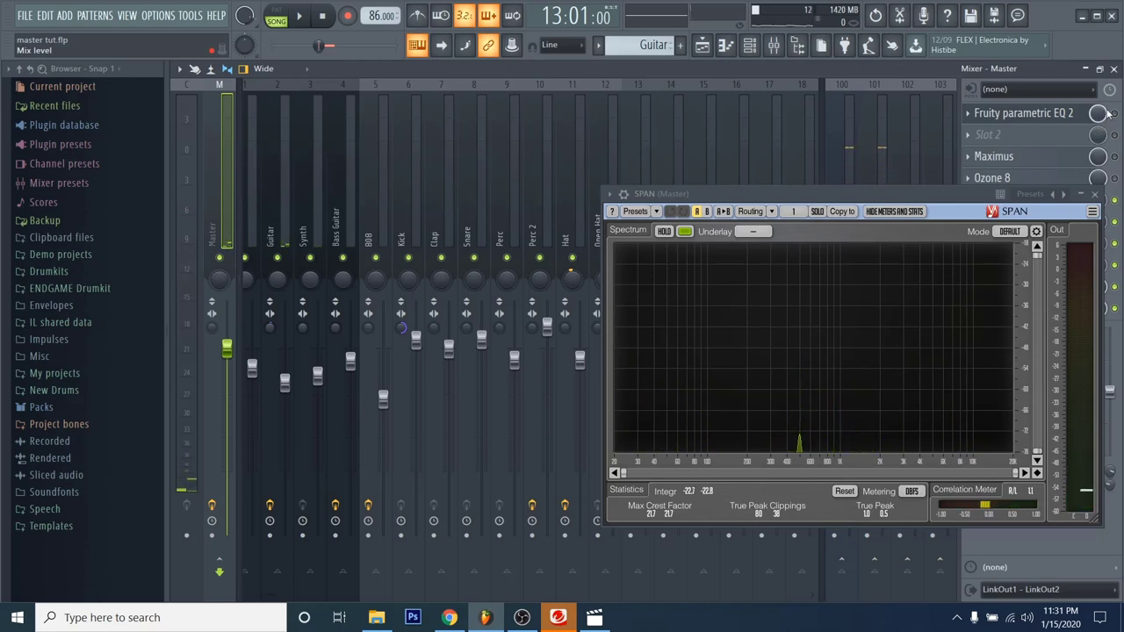
key(space)
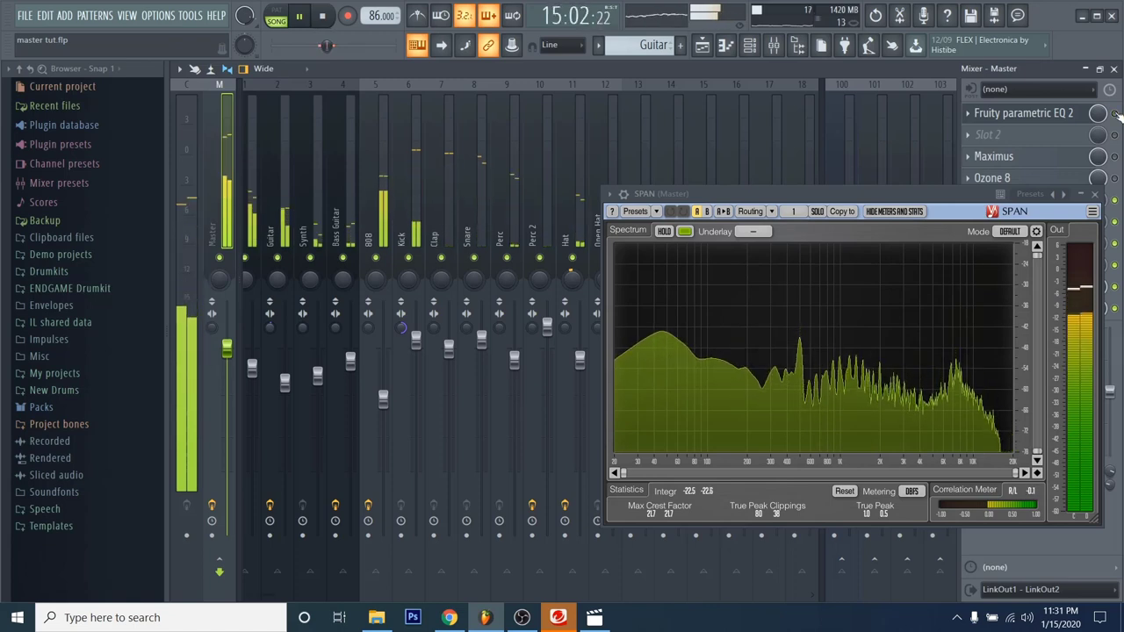
key(space)
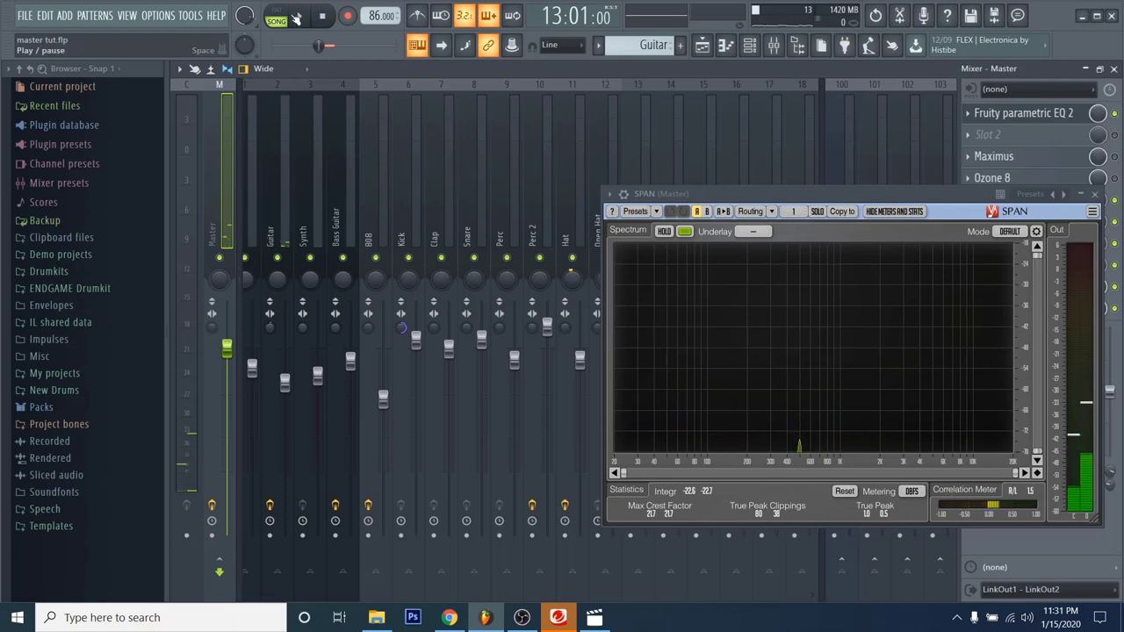
key(space)
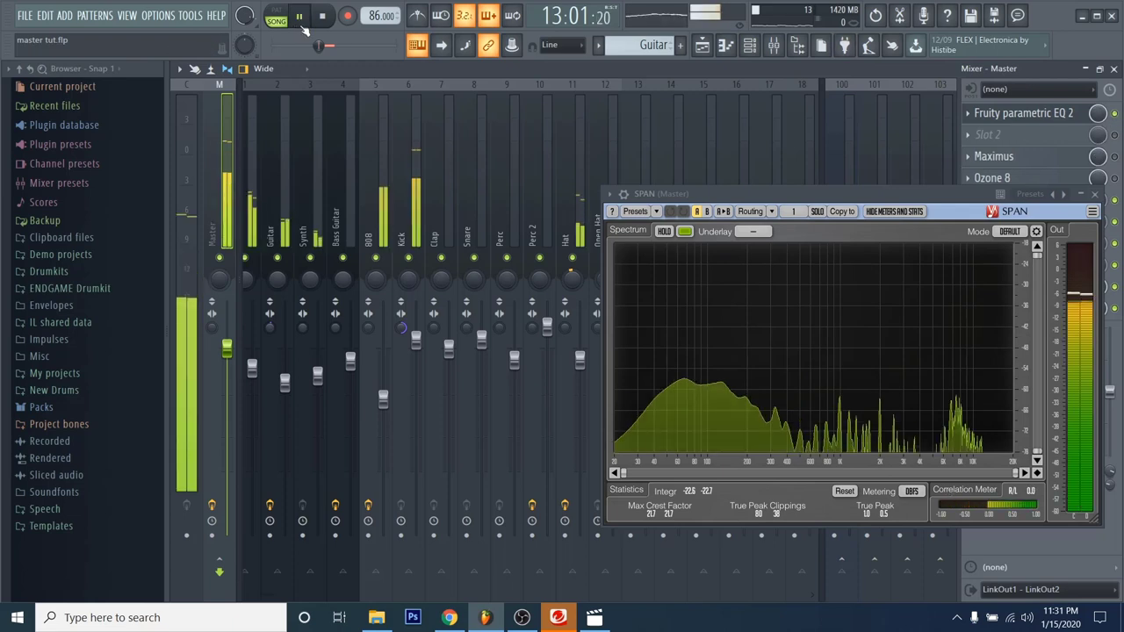
click(1007, 110)
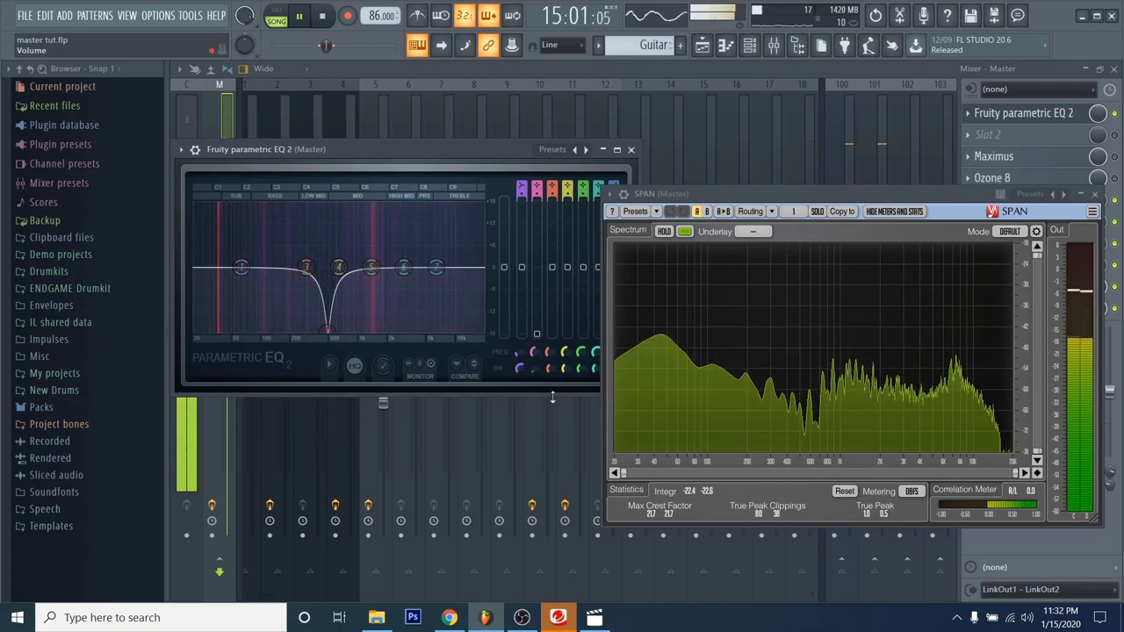
- Raise the 482 Hz Band 2 cut to roughly -2 dB and replay the beat
drag(536, 334, 536, 276)
click(325, 17)
drag(326, 275, 326, 300)
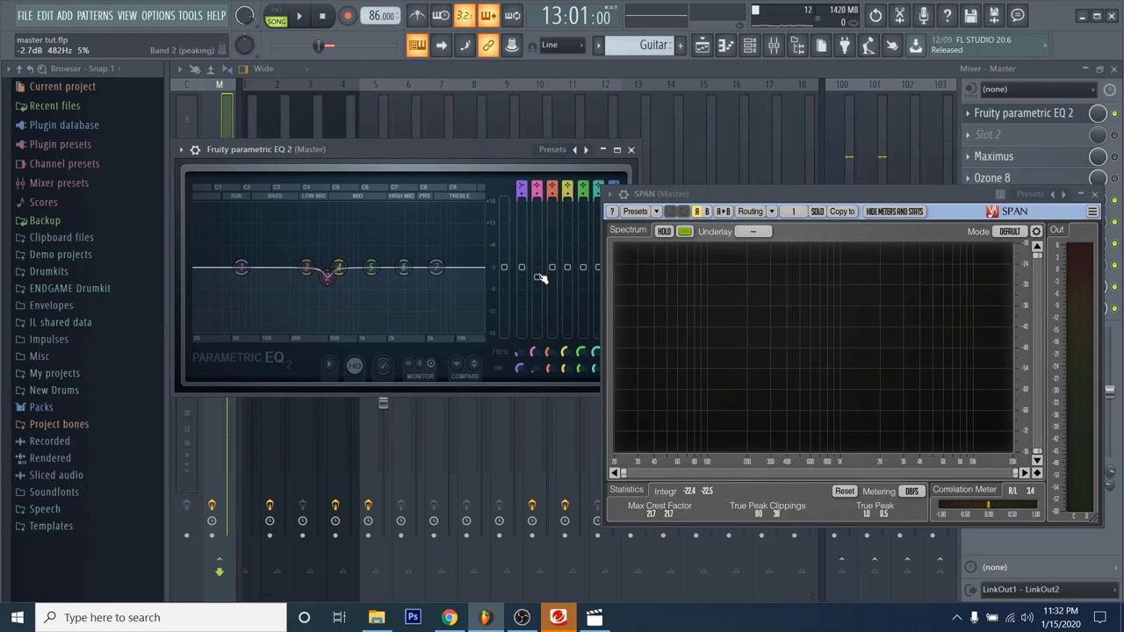
drag(540, 278, 536, 269)
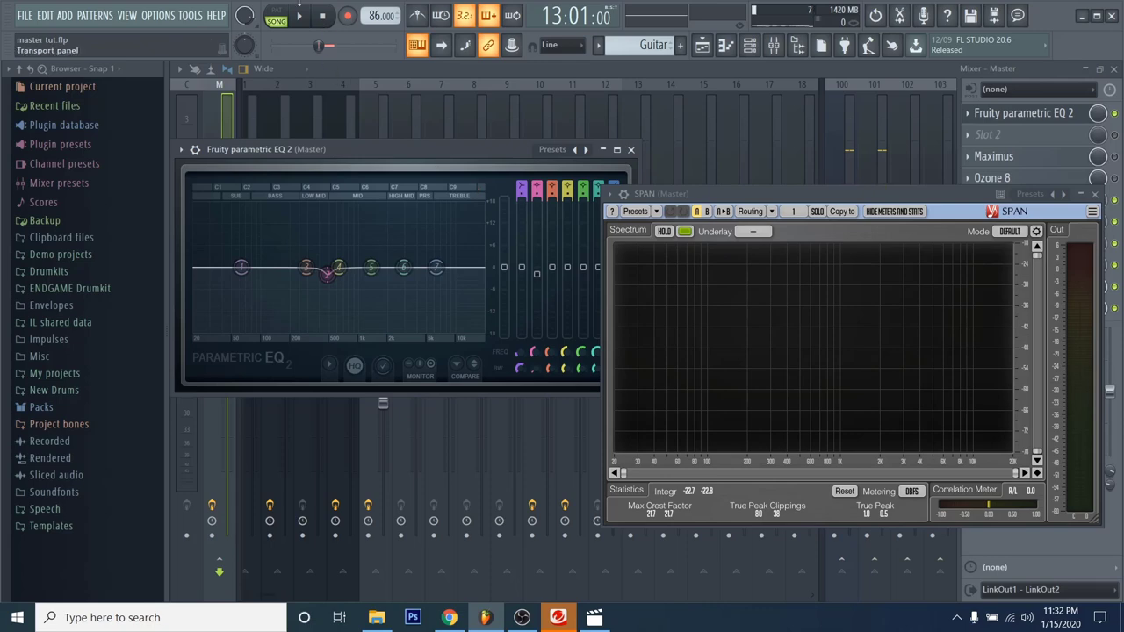
click(298, 16)
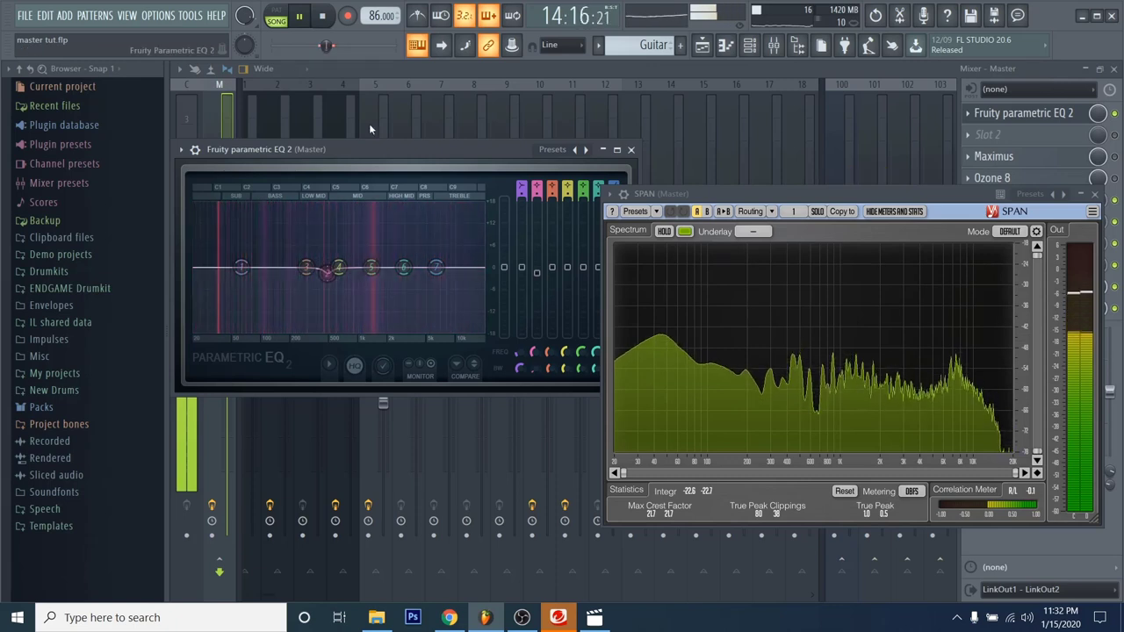
key(space)
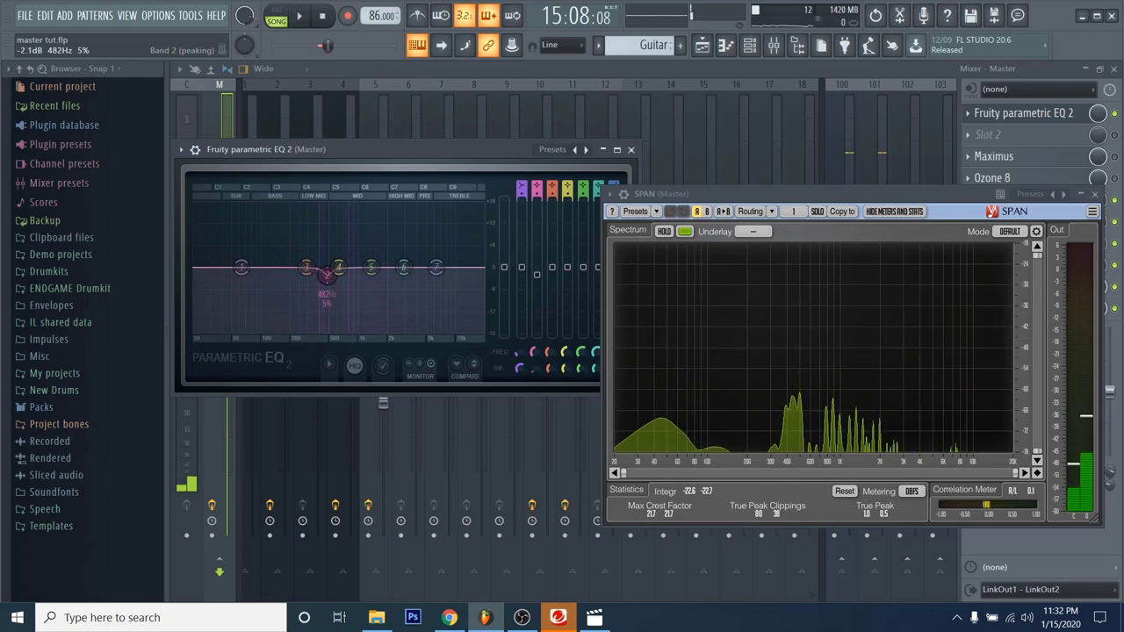
drag(405, 267, 327, 260)
right_click(332, 266)
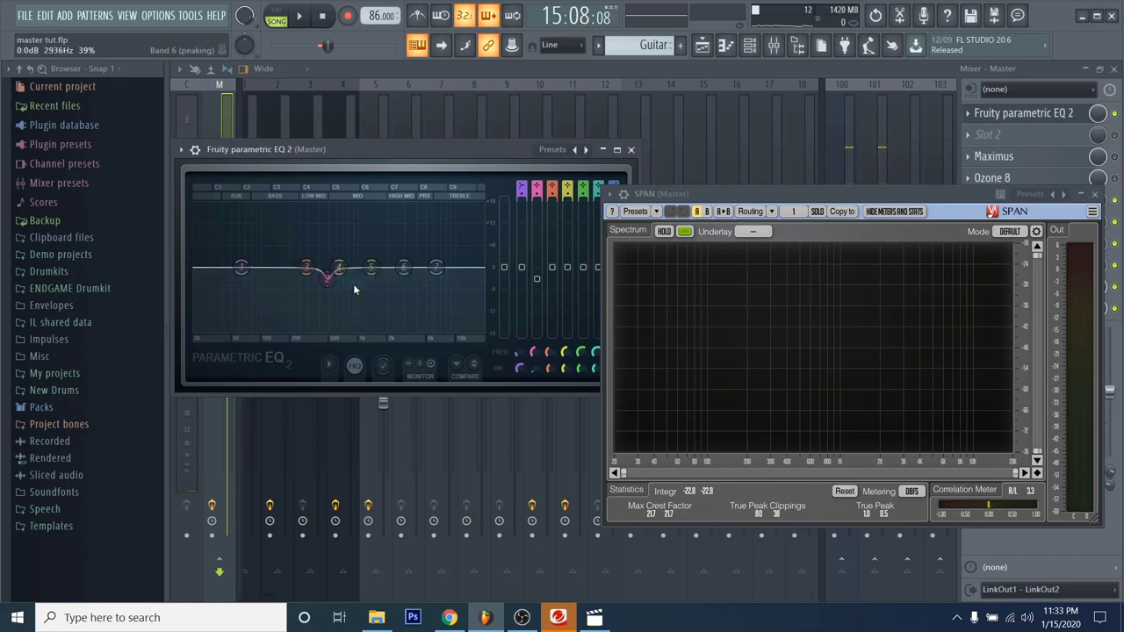
click(353, 282)
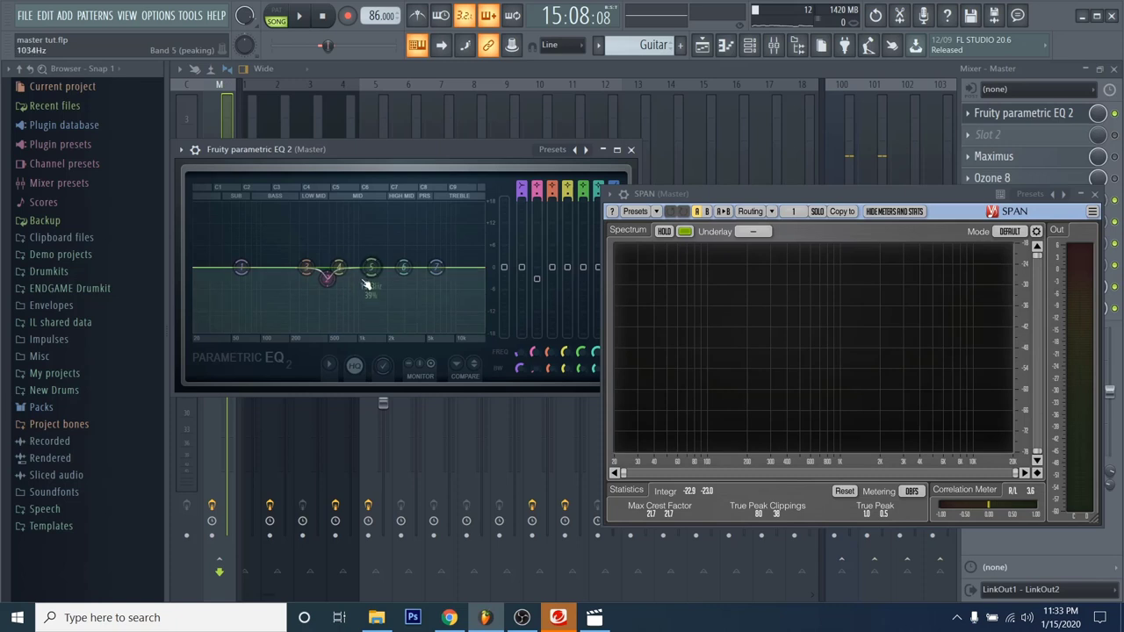
drag(369, 285, 327, 270)
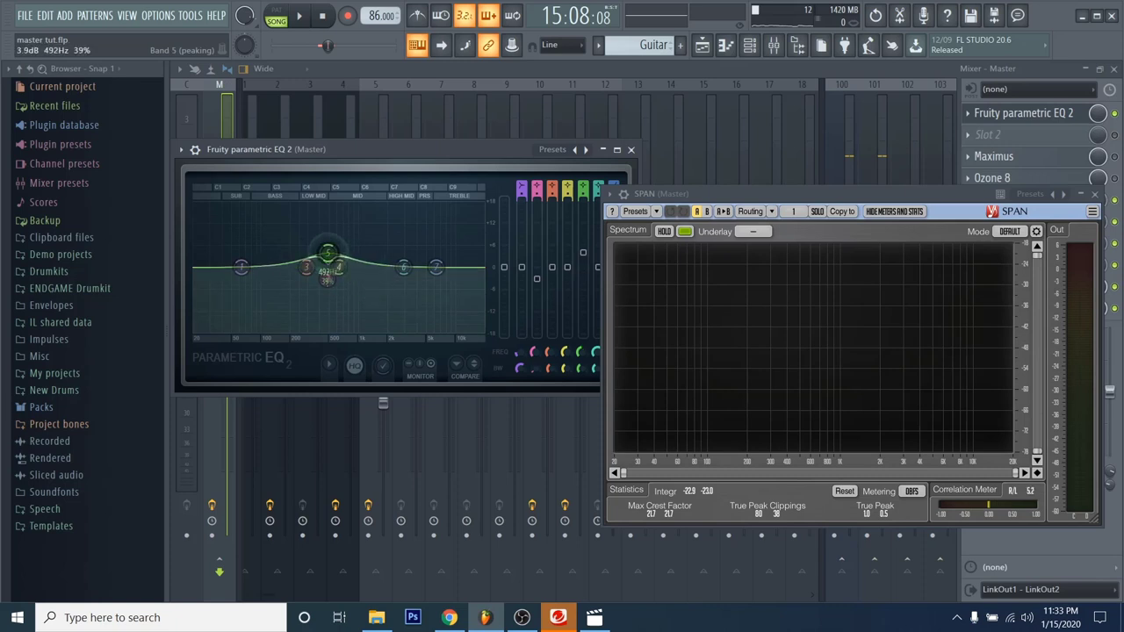
right_click(327, 266)
click(342, 278)
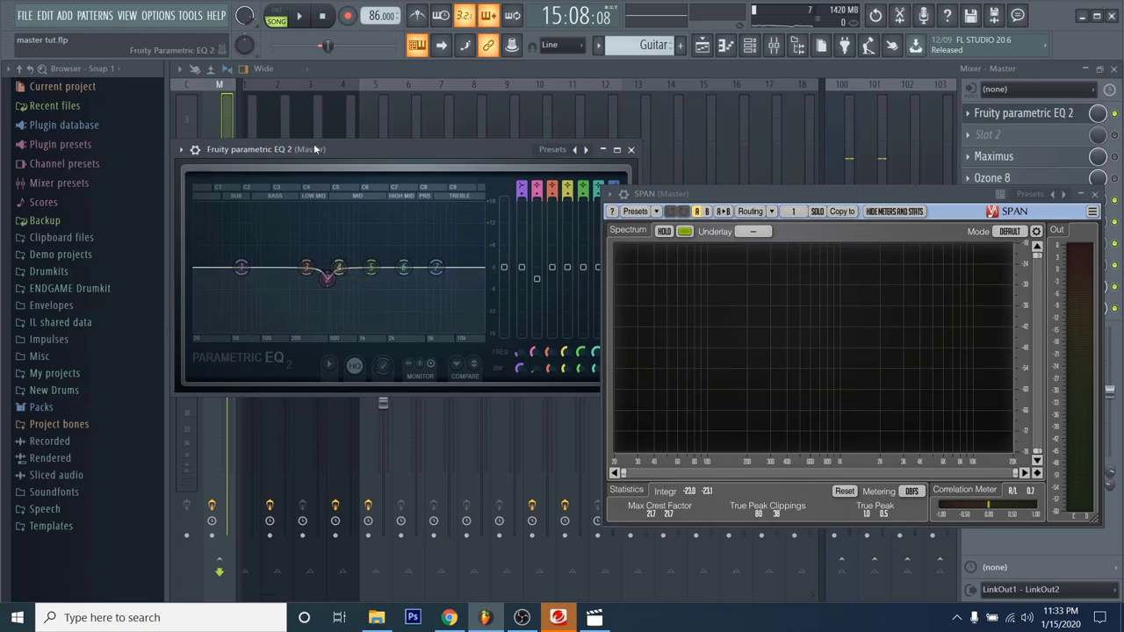
key(space)
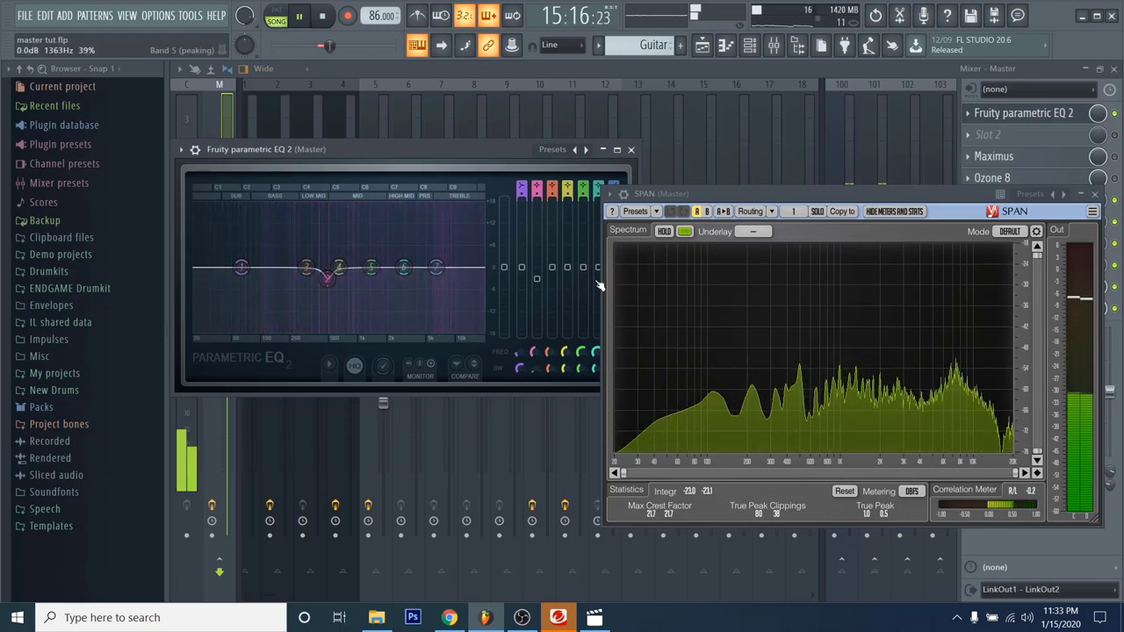
drag(325, 278, 326, 280)
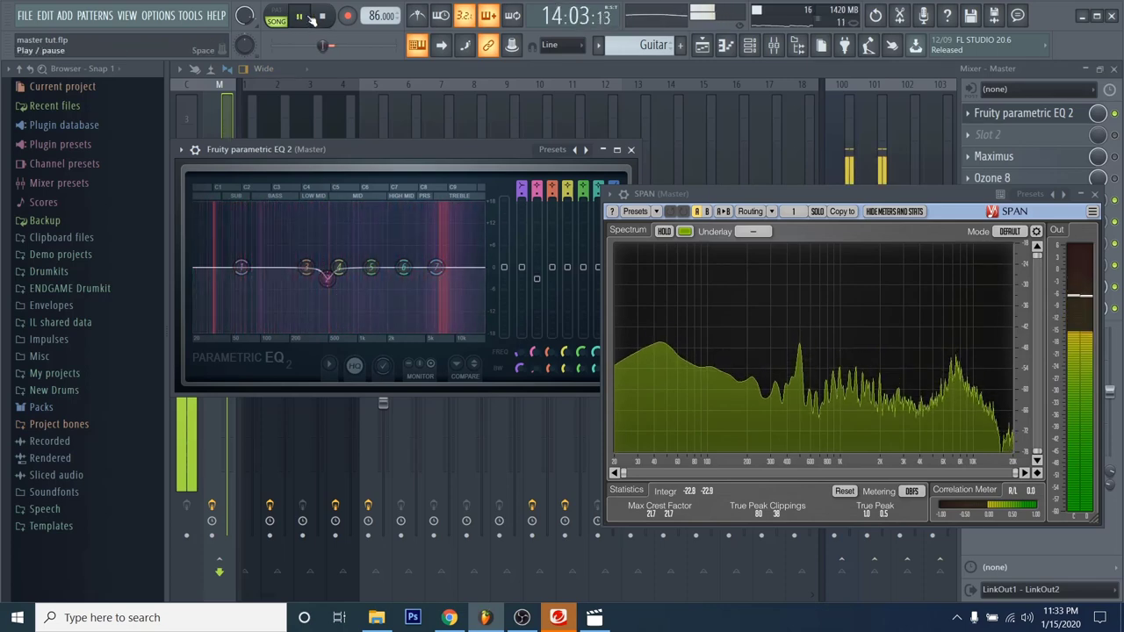
- Try a Band 6 boost near 4 kHz while listening, then flatten it back to 0 dB
key(space)
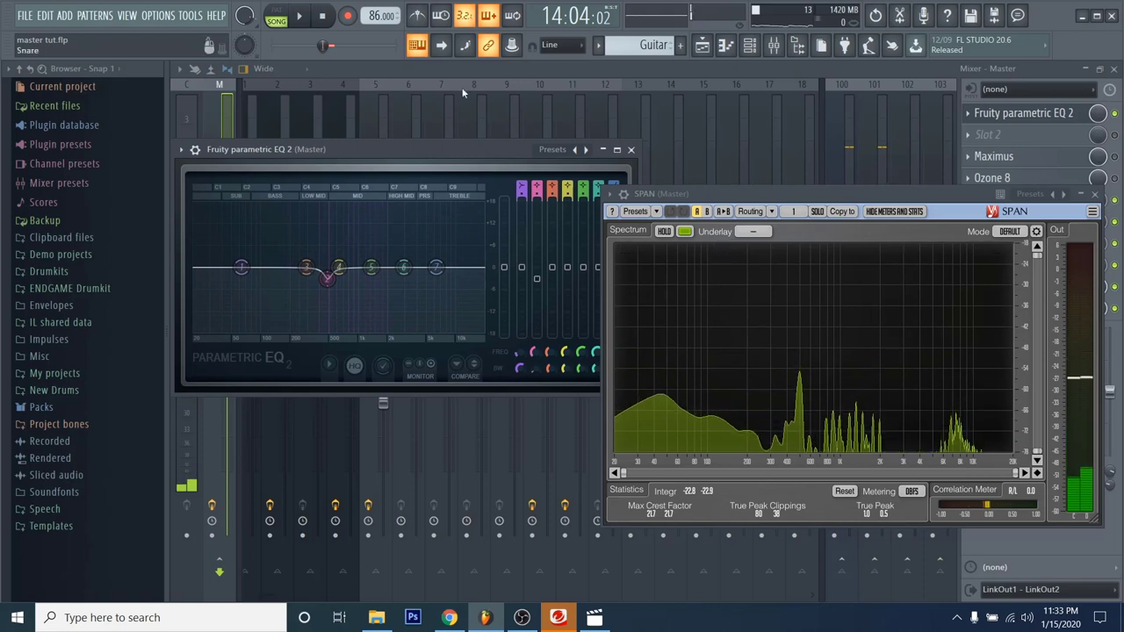
drag(403, 274, 418, 255)
key(space)
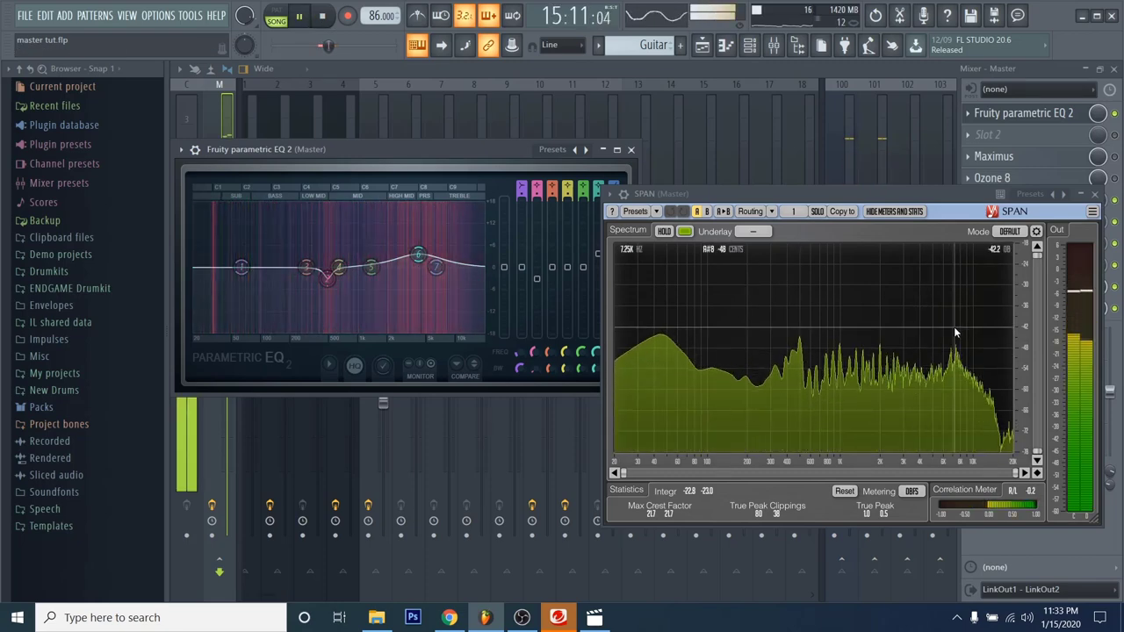
mouse_move(419, 256)
mouse_down()
mouse_move(427, 276)
mouse_move(405, 271)
mouse_up()
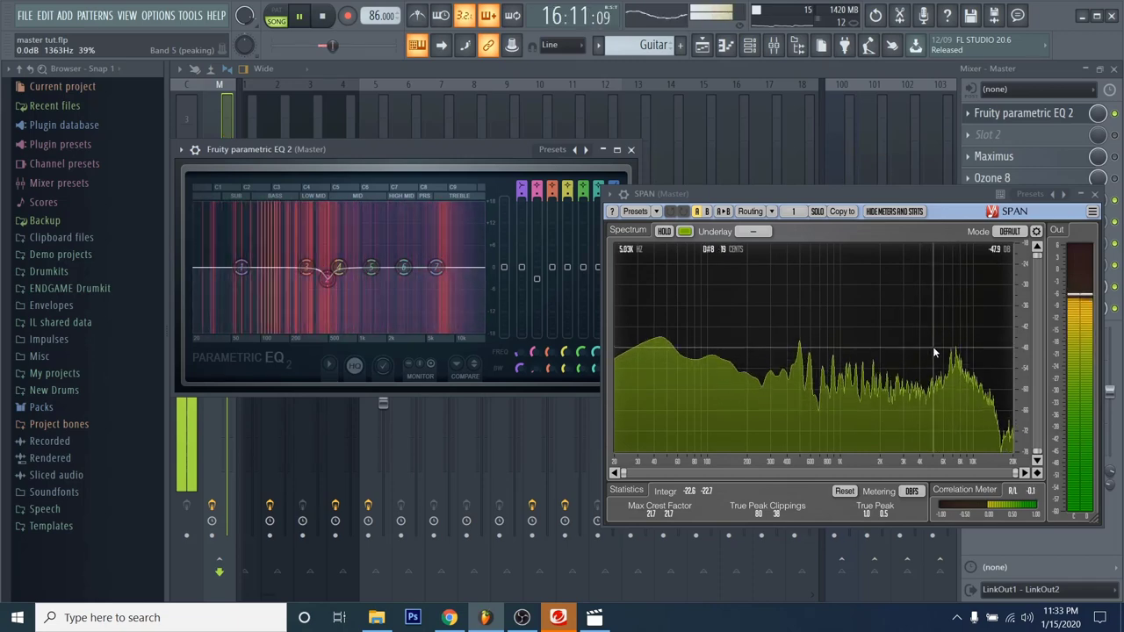
- Boost Band 6 about 3 dB near 4031 Hz, then push it into a ~16 dB peak
key(space)
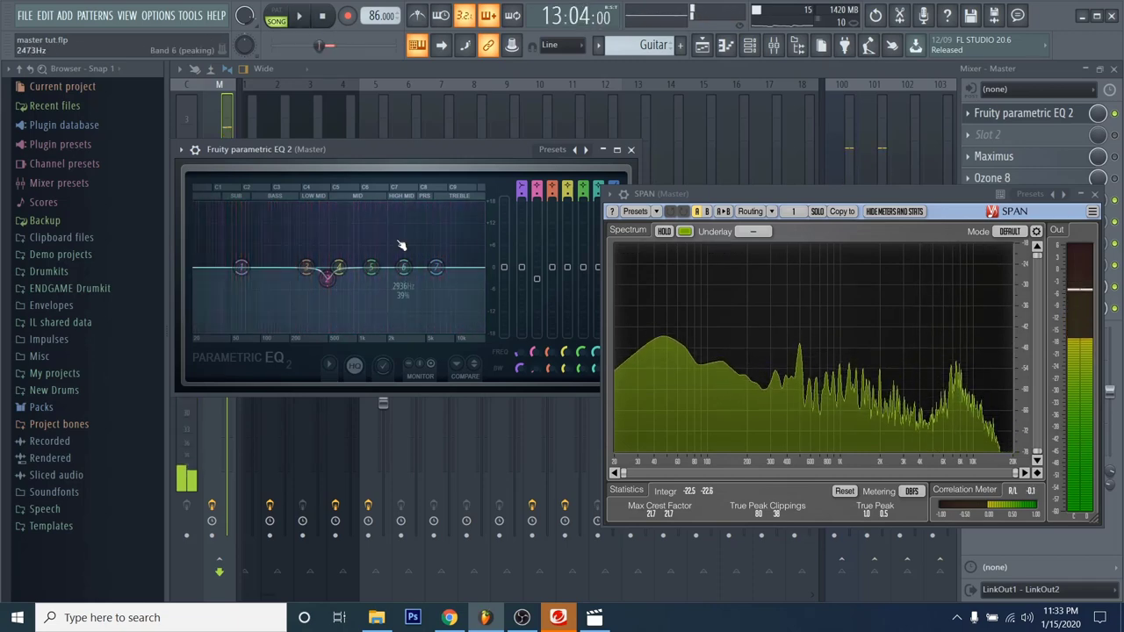
drag(404, 267, 421, 245)
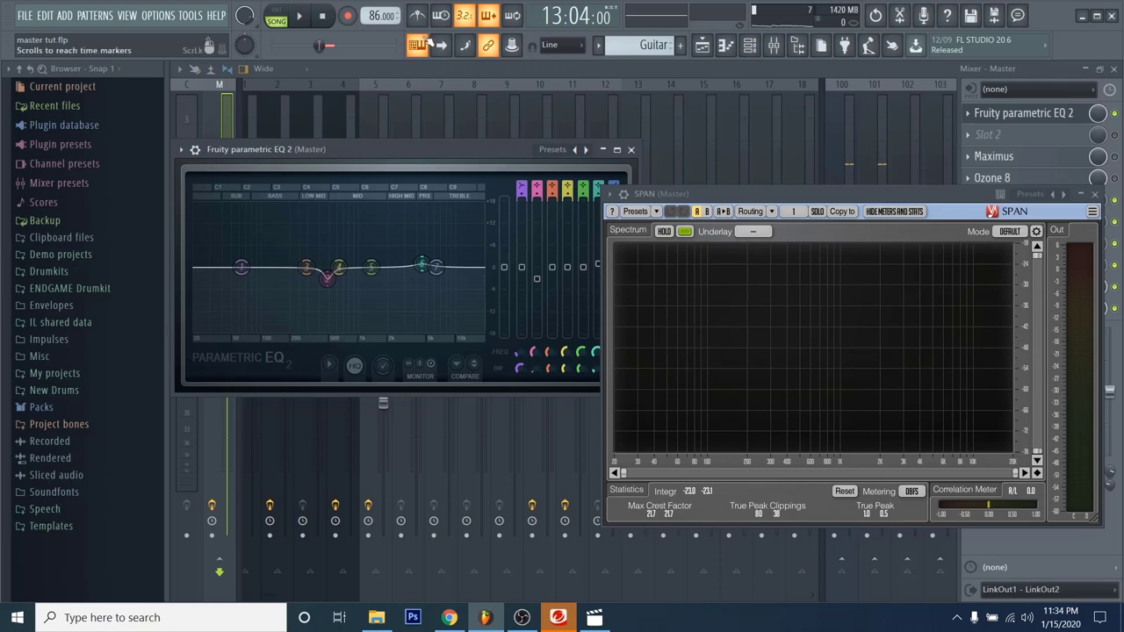
key(space)
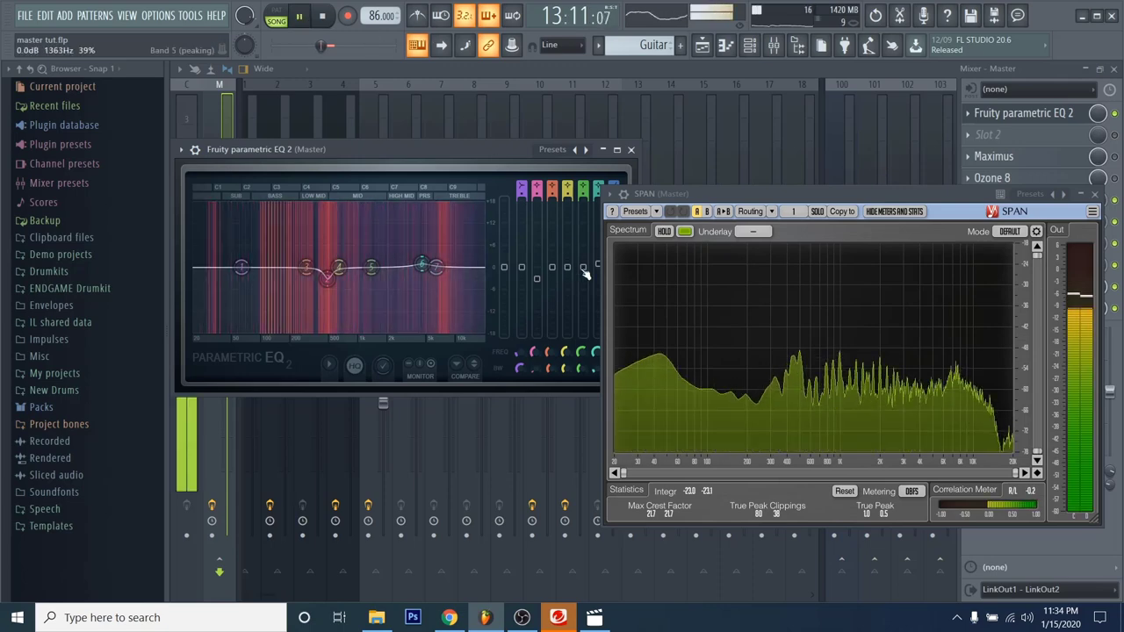
drag(422, 264, 420, 209)
- Reopen the master EQ, lower Band 6 to about 1.2 dB, and rewind to 13:01
click(1087, 114)
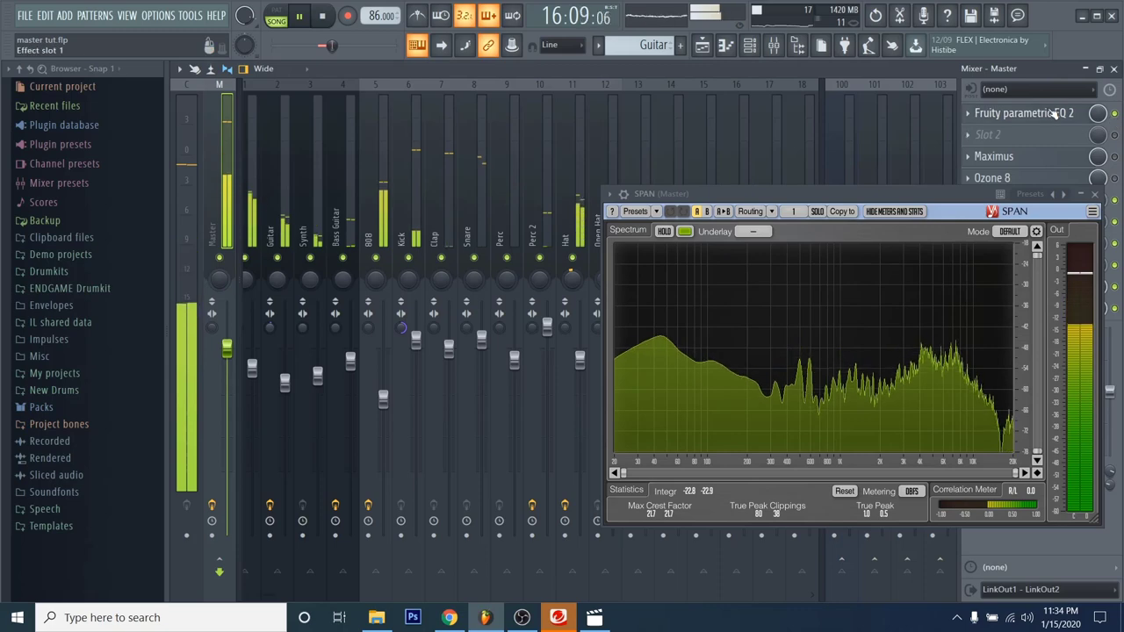
click(1023, 114)
mouse_move(422, 213)
mouse_down()
mouse_move(395, 212)
mouse_move(418, 208)
mouse_up()
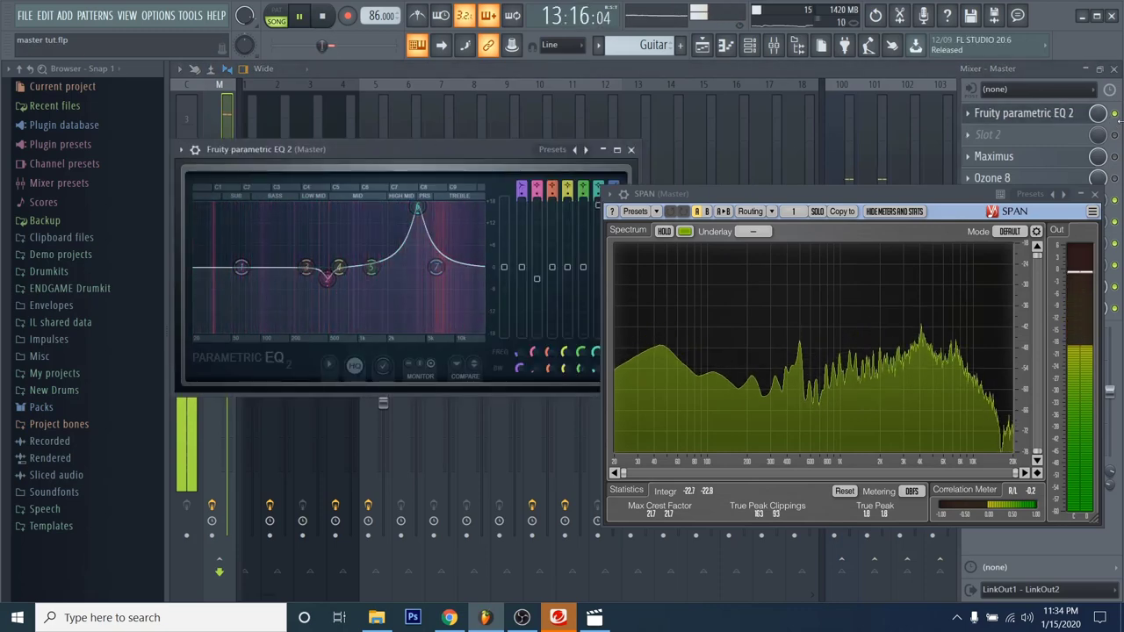
click(1045, 113)
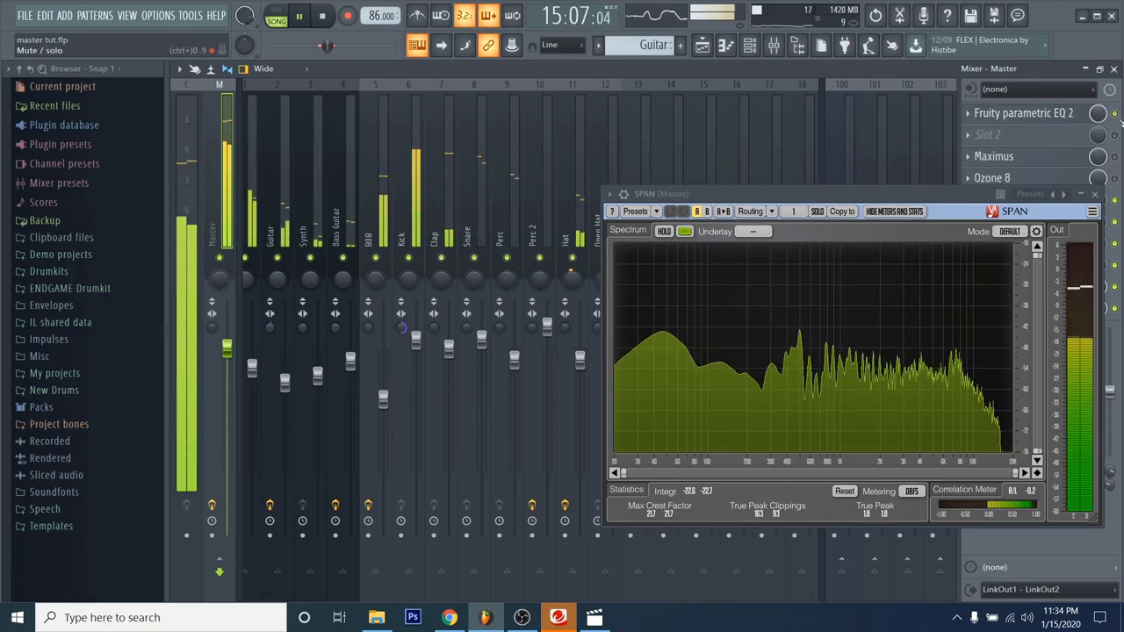
click(1045, 114)
drag(418, 208, 418, 261)
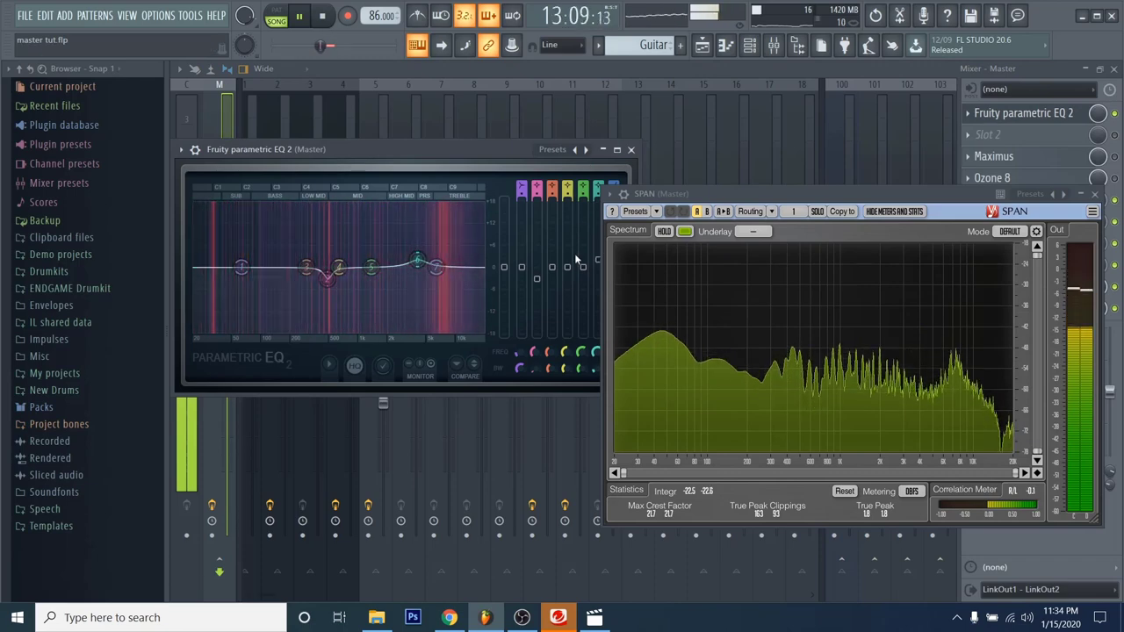
drag(417, 260, 418, 263)
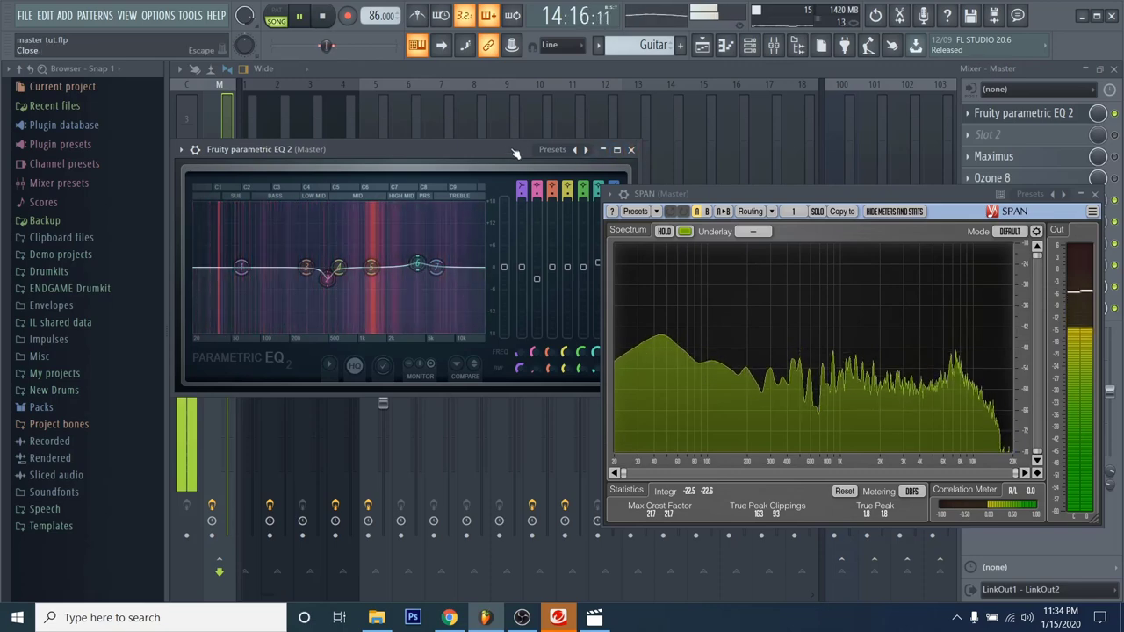
click(321, 46)
- Cut around 20 Hz with Band 1's low shelf, listen, then ease the cut slightly
drag(241, 267, 195, 309)
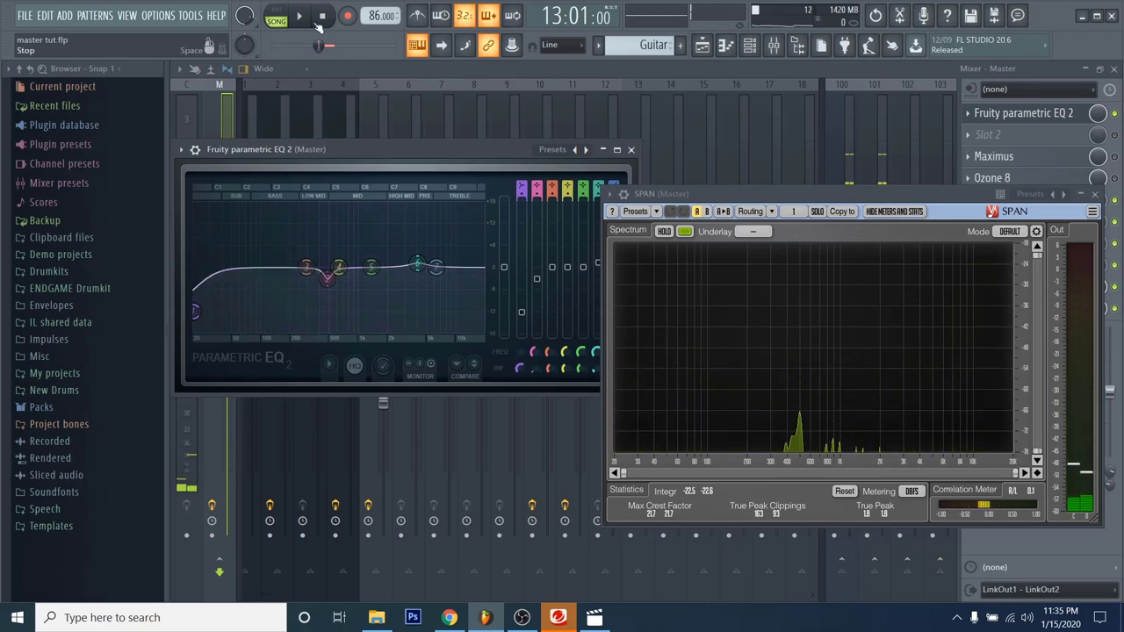
key(space)
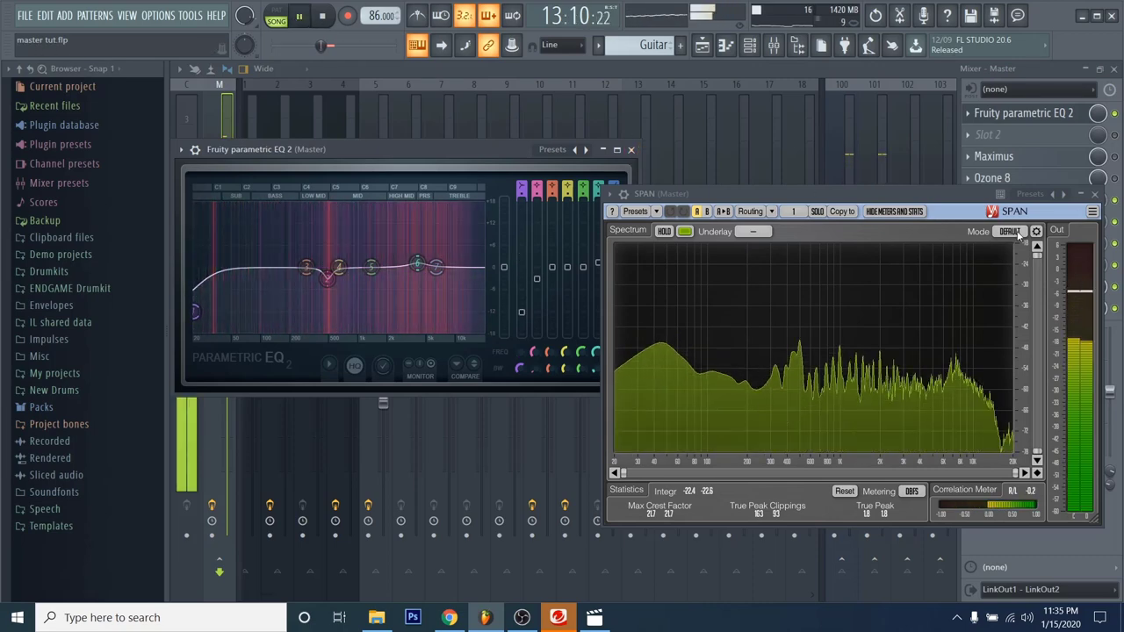
key(Escape)
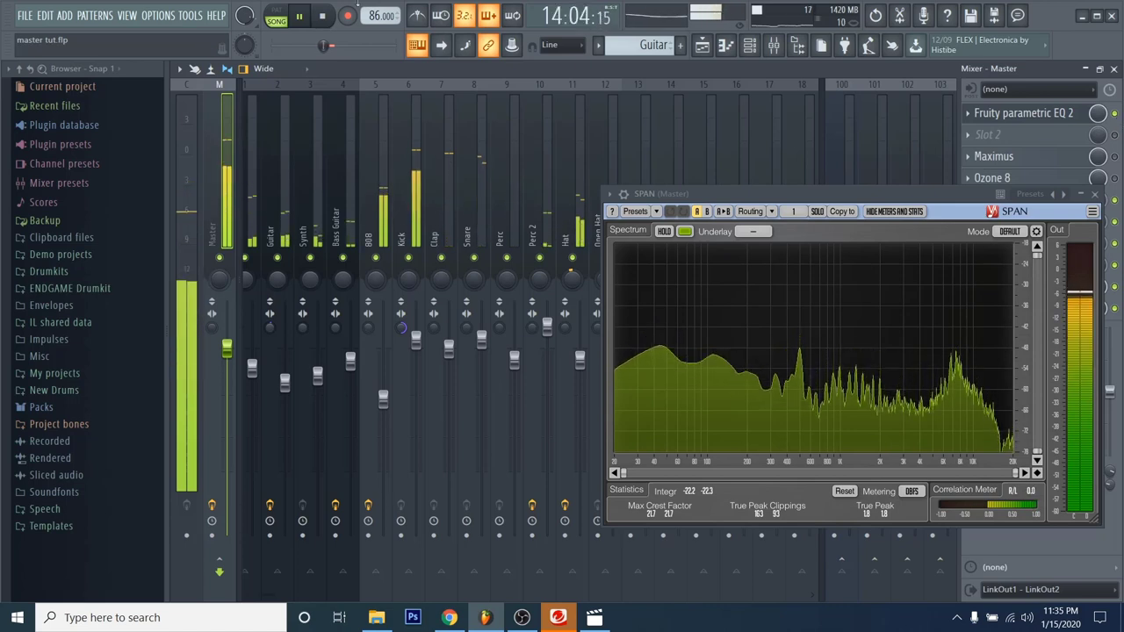
click(323, 16)
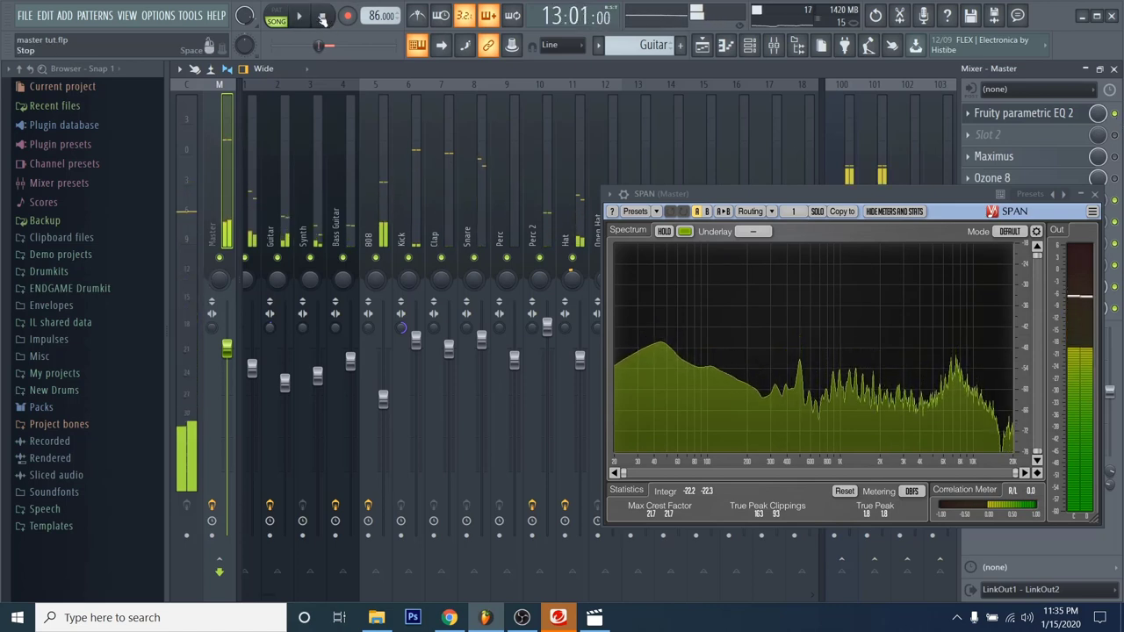
click(1022, 120)
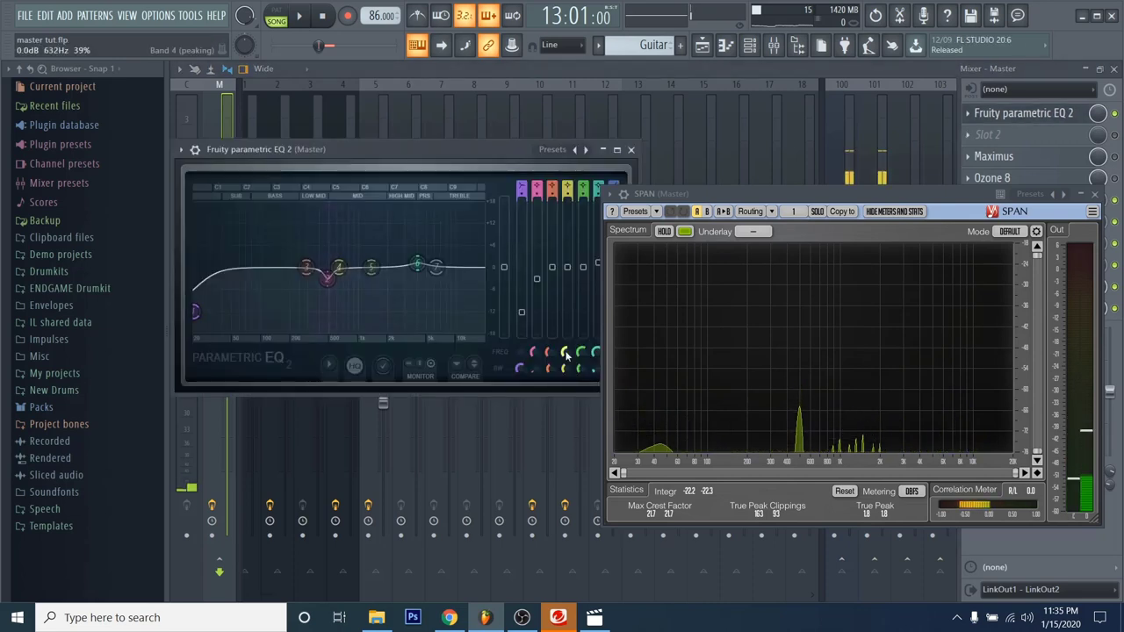
drag(195, 290, 195, 281)
- Close the Fruity Parametric EQ 2 window to return to the master chain
click(630, 150)
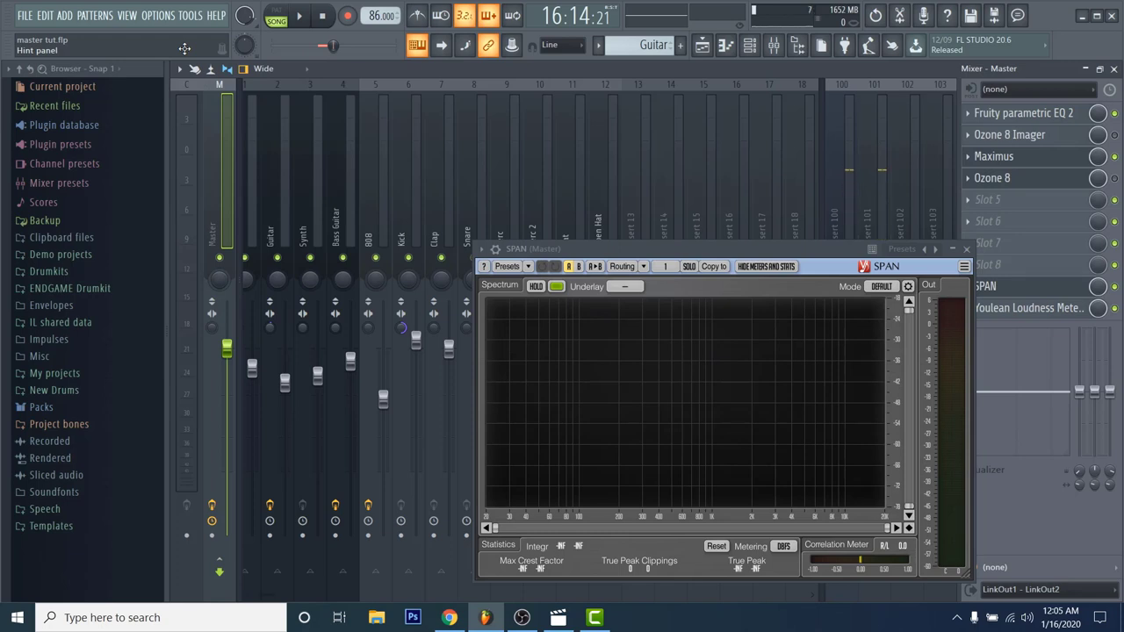
- Glance at the channel rack, close it, and open Maximus on the Master insert
click(751, 46)
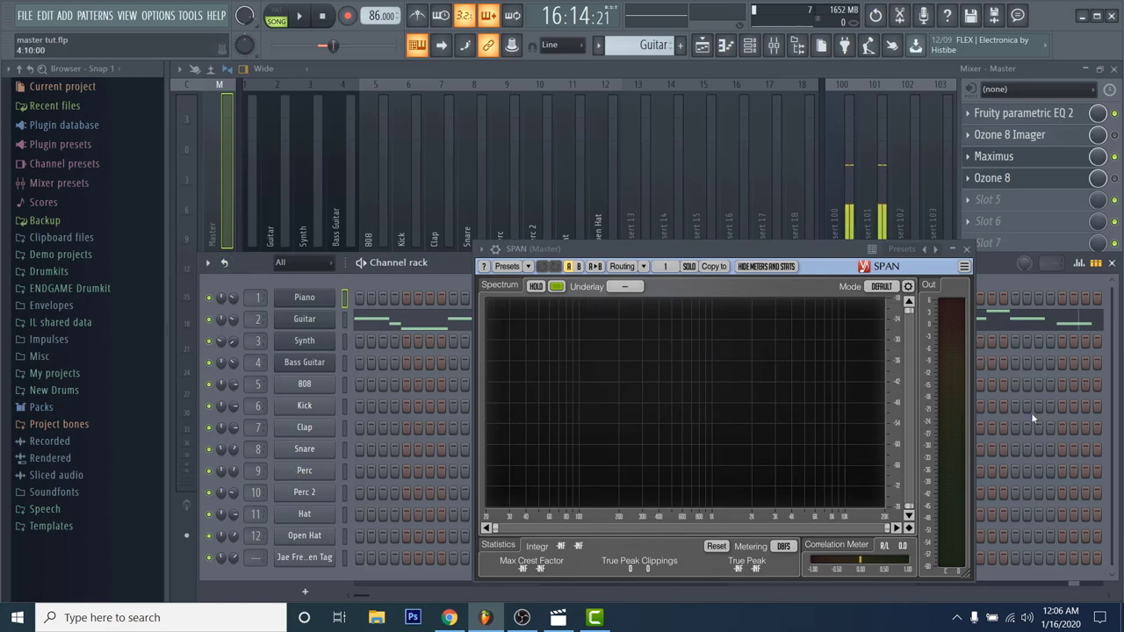
click(1111, 262)
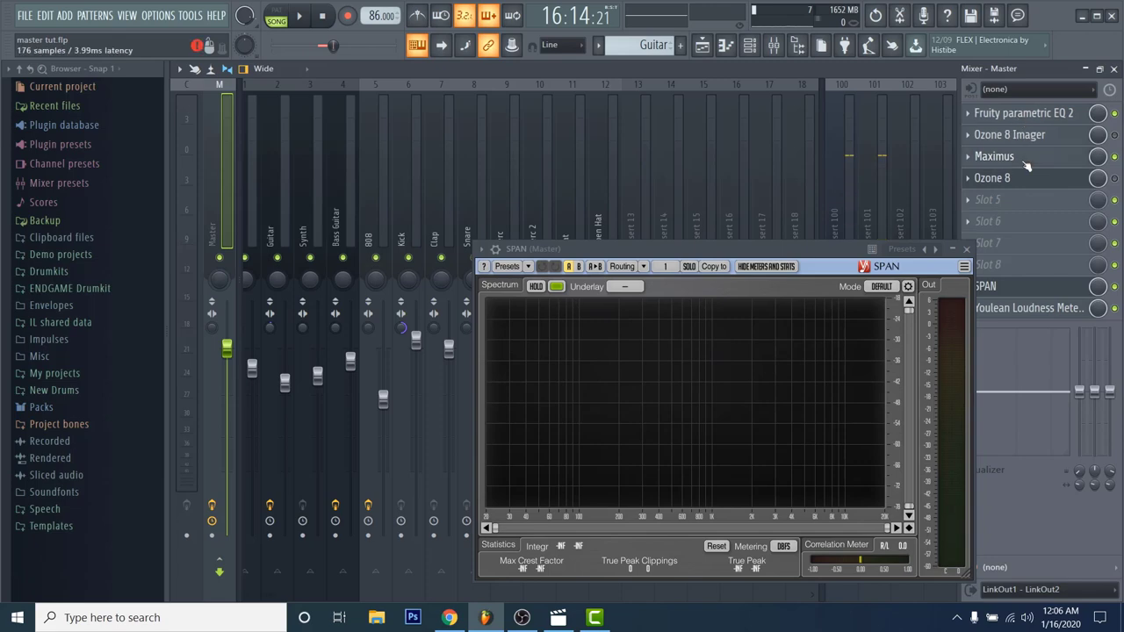
click(992, 156)
- Load the Default preset in Maximus and move the SPAN analyser aside
drag(790, 250, 864, 260)
click(624, 138)
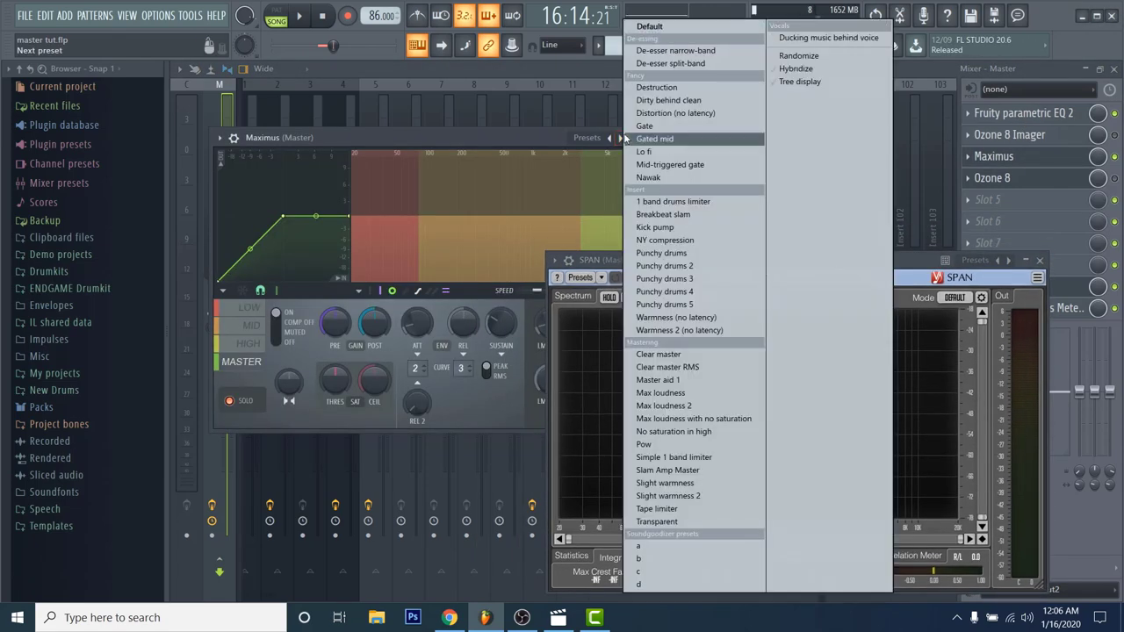
click(650, 27)
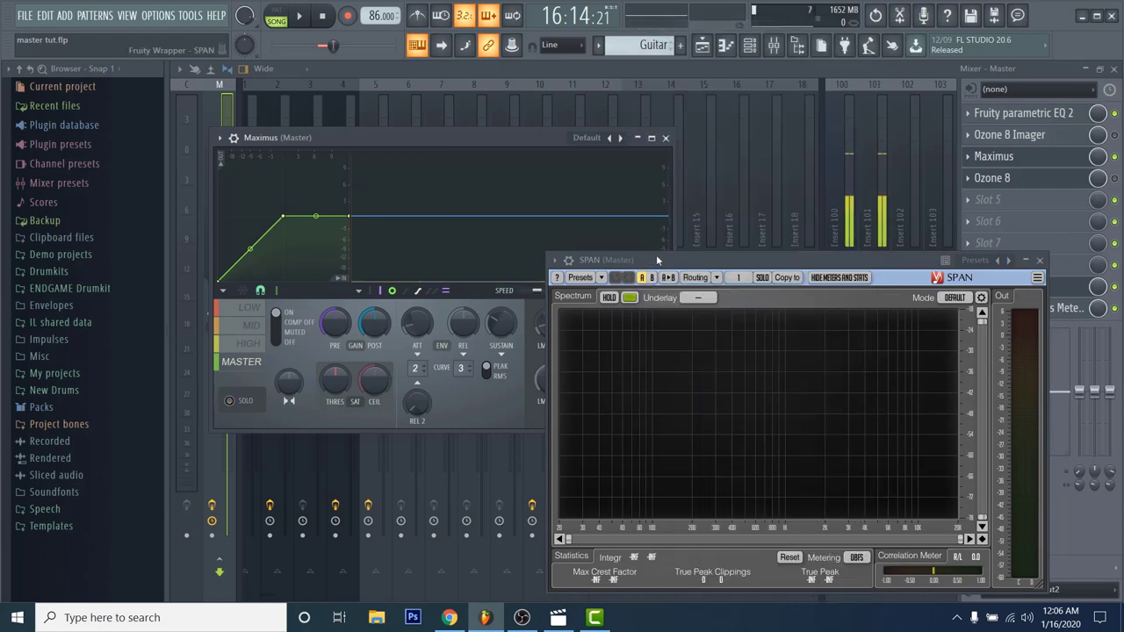
drag(657, 260, 695, 250)
drag(435, 138, 415, 115)
- Rearrange the Maximus and SPAN windows, then adjust the LOW band's stereo separation
click(199, 117)
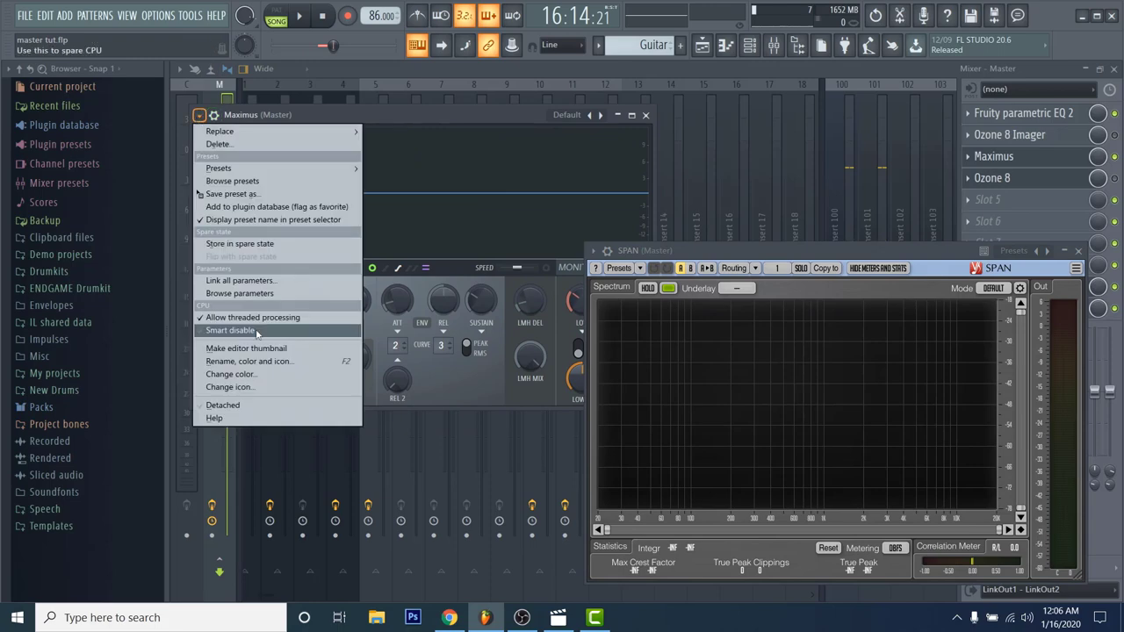
click(250, 472)
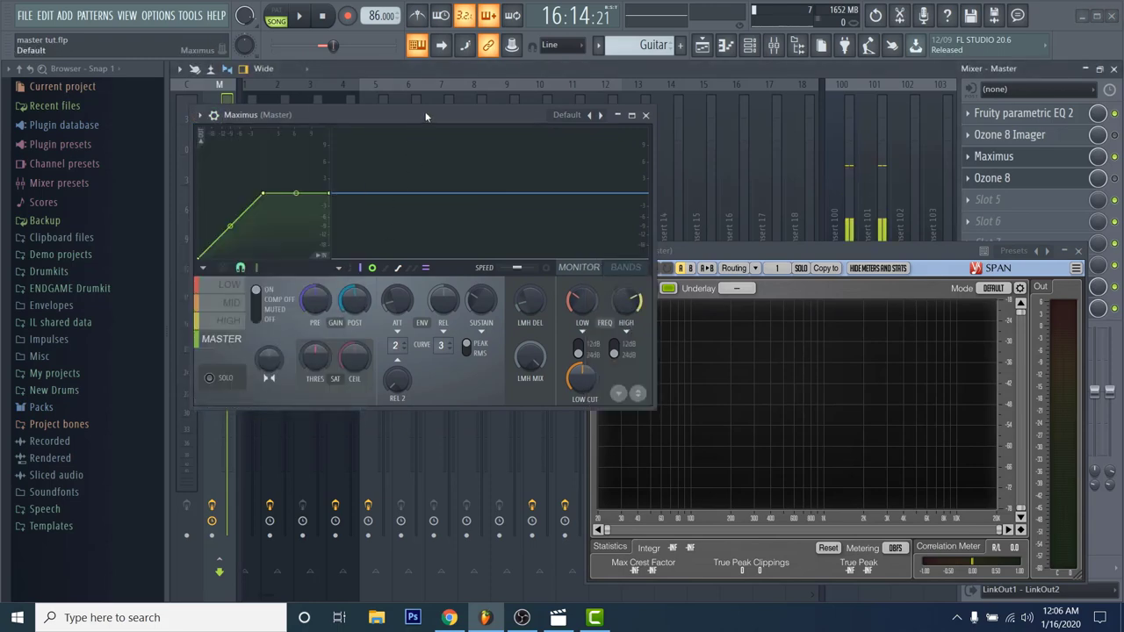
drag(426, 116, 437, 177)
drag(725, 257, 749, 249)
click(509, 172)
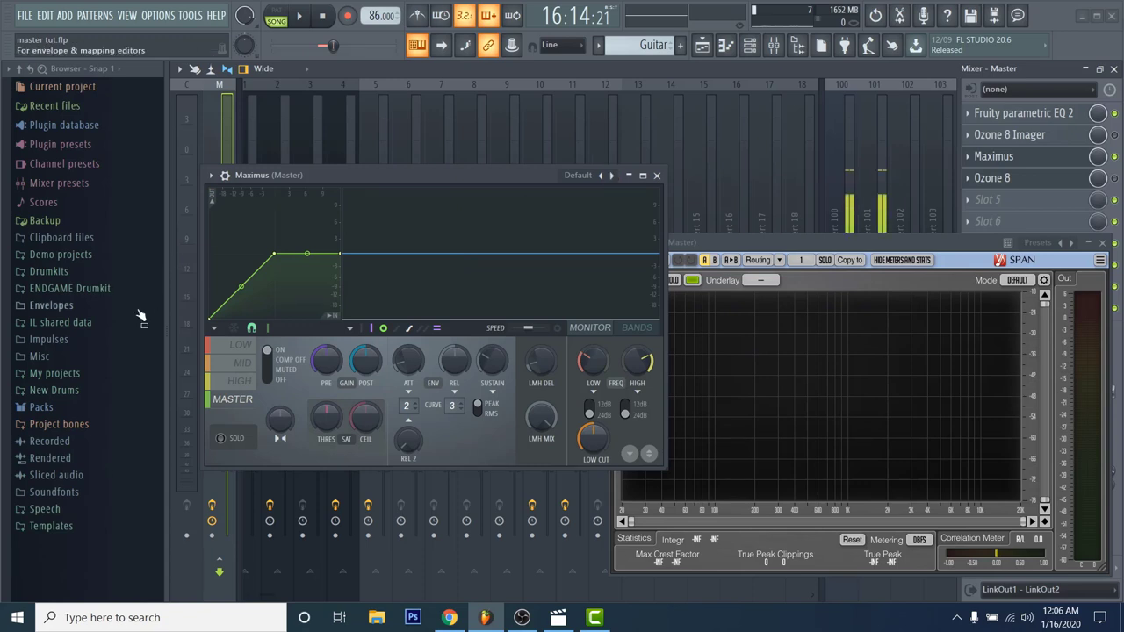
click(248, 349)
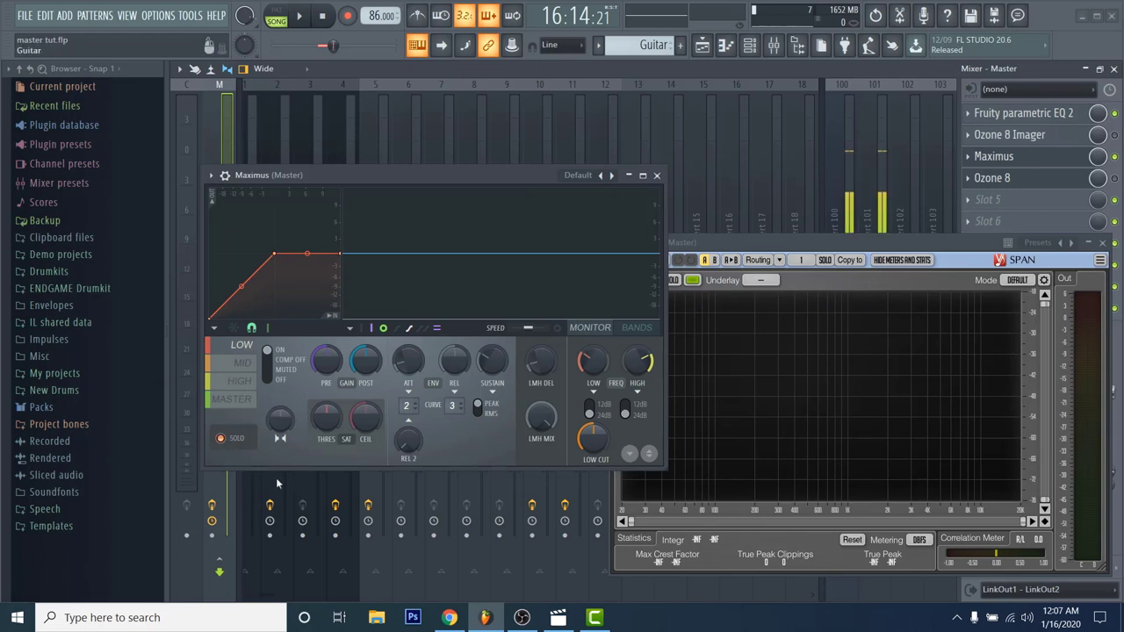
drag(277, 419, 243, 452)
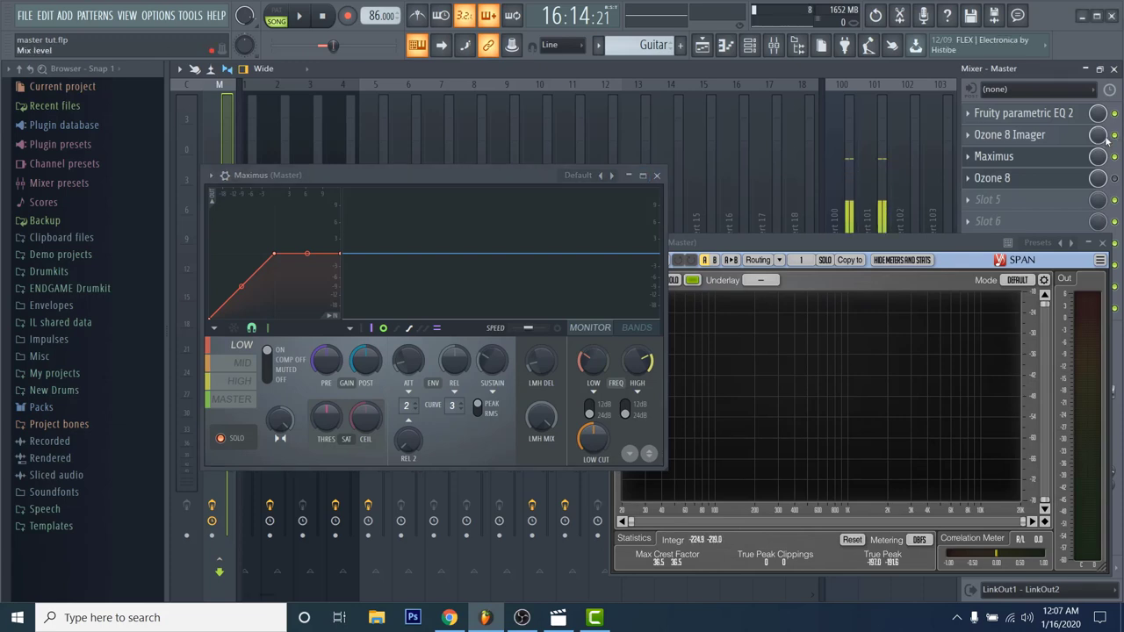
- In the master's Ozone 8 Imager, reset Band 2 width to 0.0 and audition briefly
click(1048, 137)
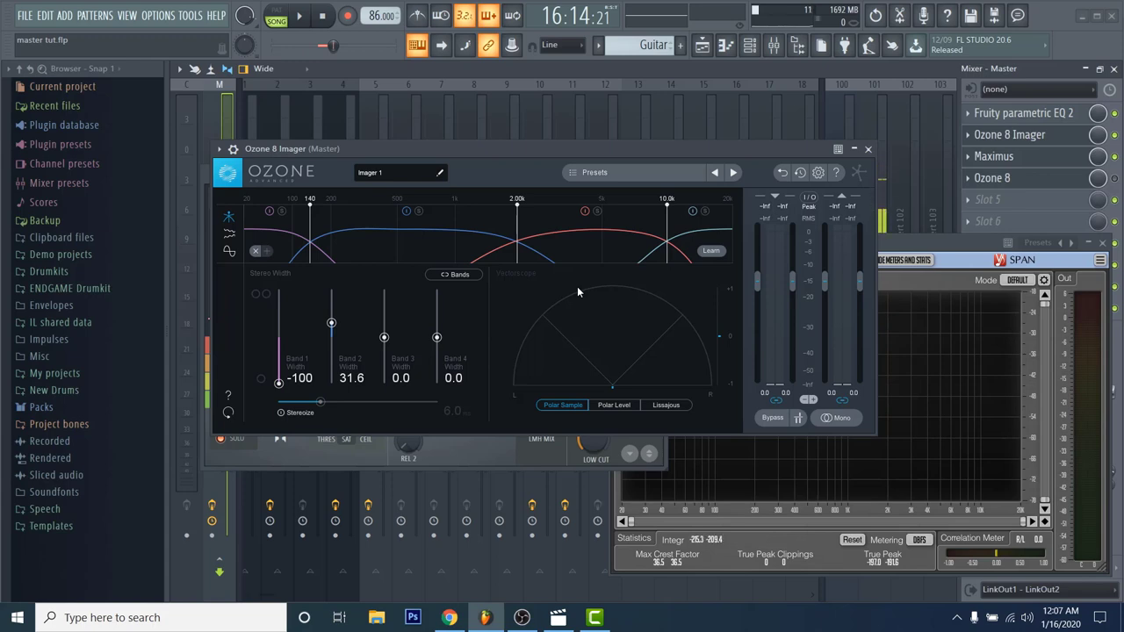
alt+click(332, 326)
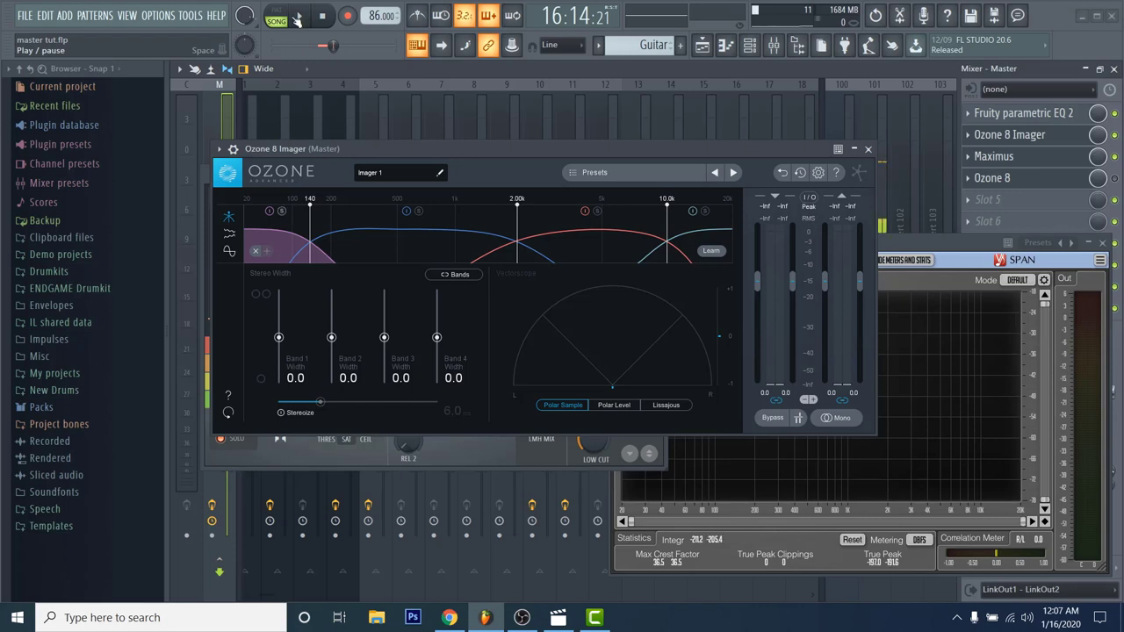
click(302, 17)
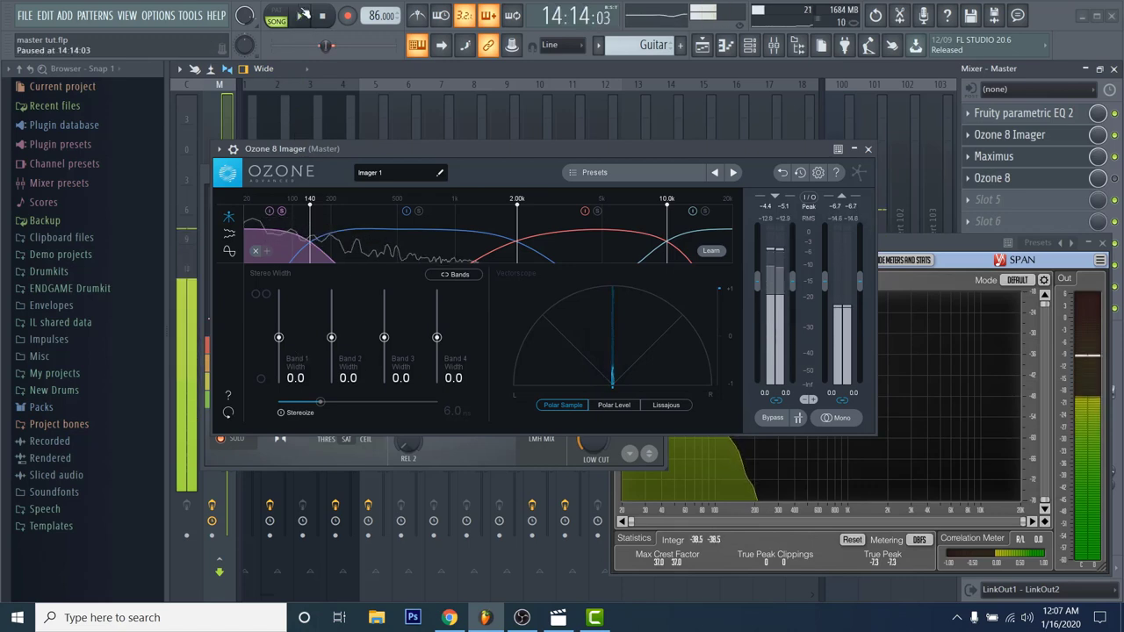
key(space)
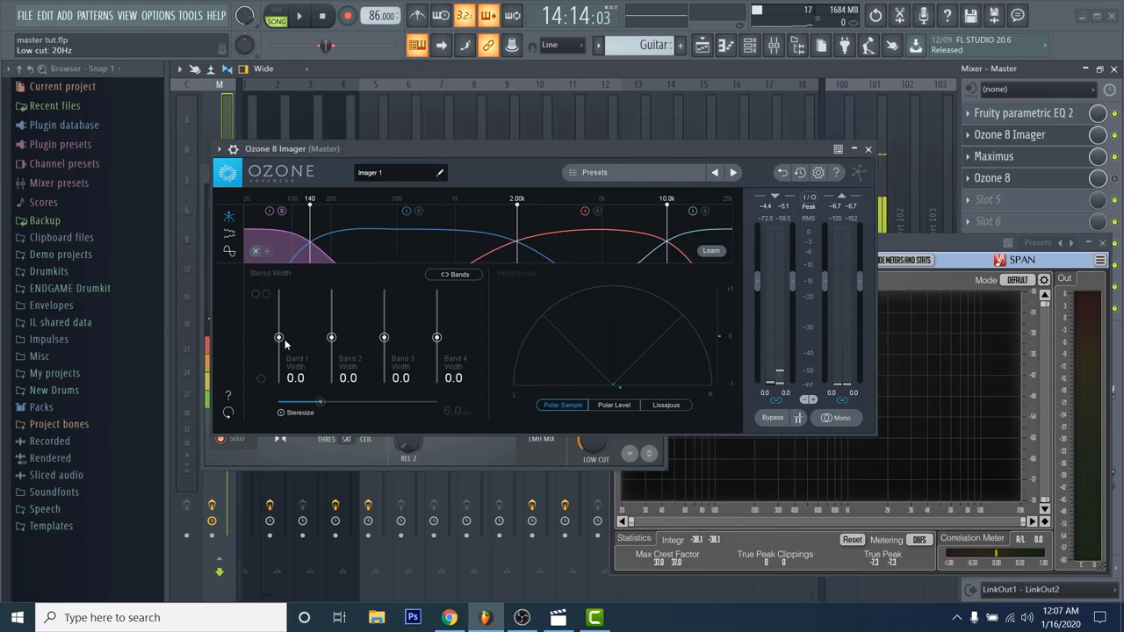
- Compare Band 1 at -100 against 0.0, leaving the low band fully mono
drag(284, 344, 279, 386)
click(303, 16)
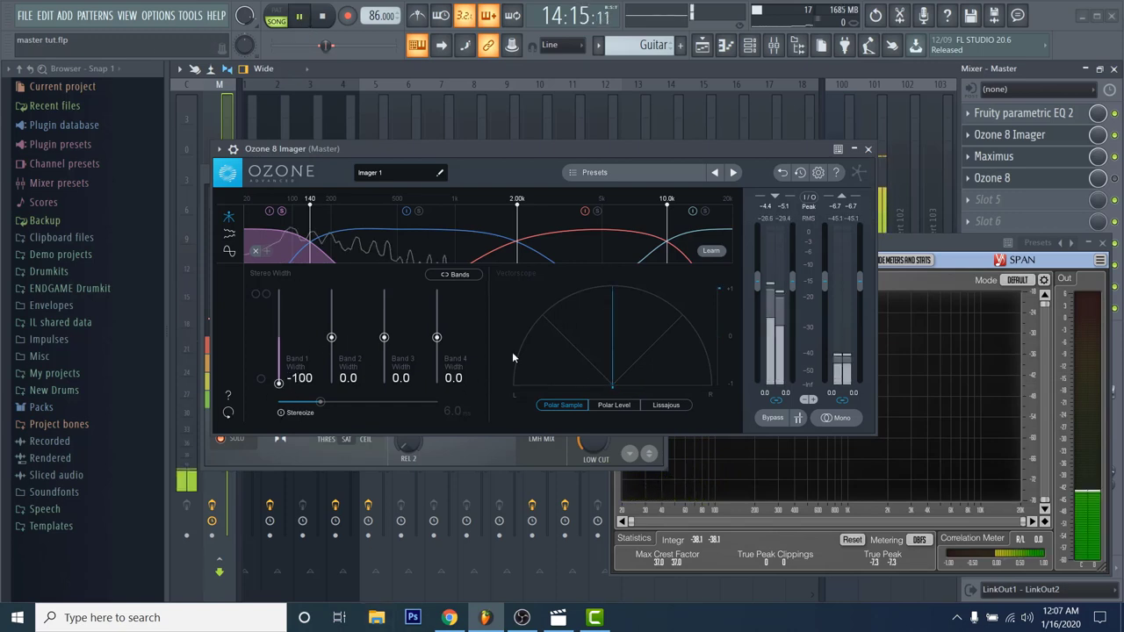
click(309, 16)
drag(277, 387, 268, 336)
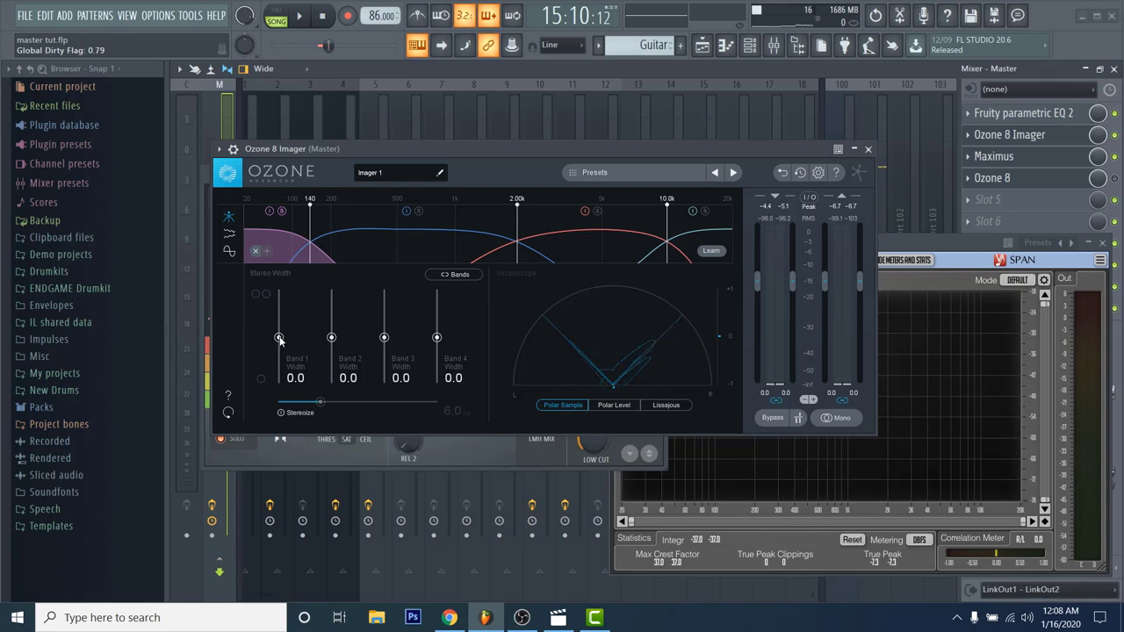
drag(279, 343, 298, 420)
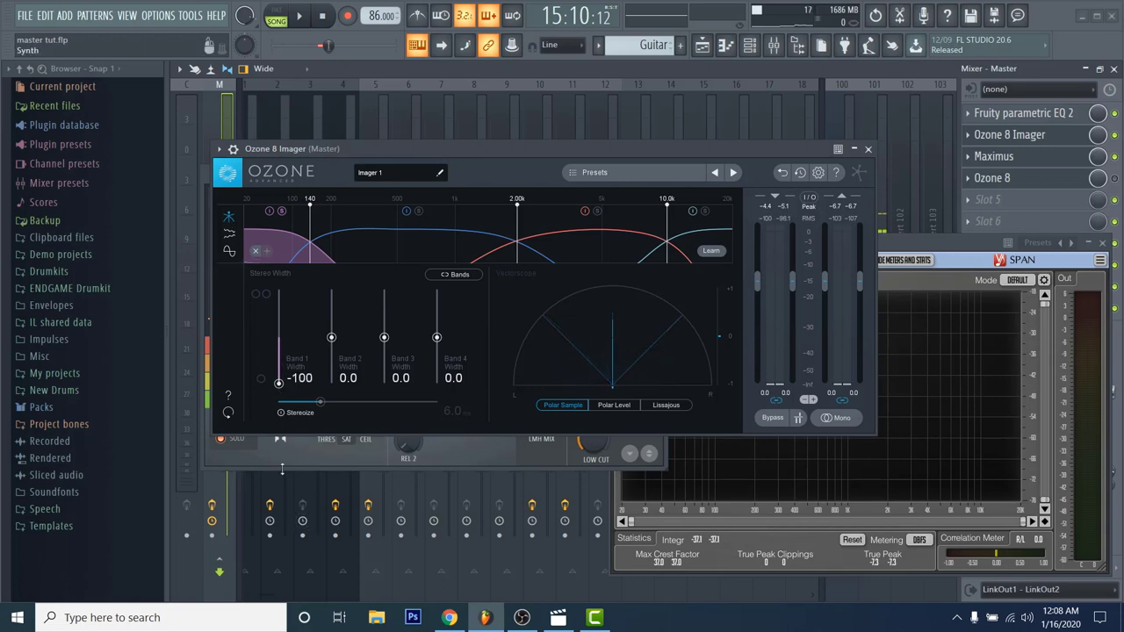
- Start playback and try small Band 2 width changes, briefly checking Maximus
drag(331, 338, 332, 332)
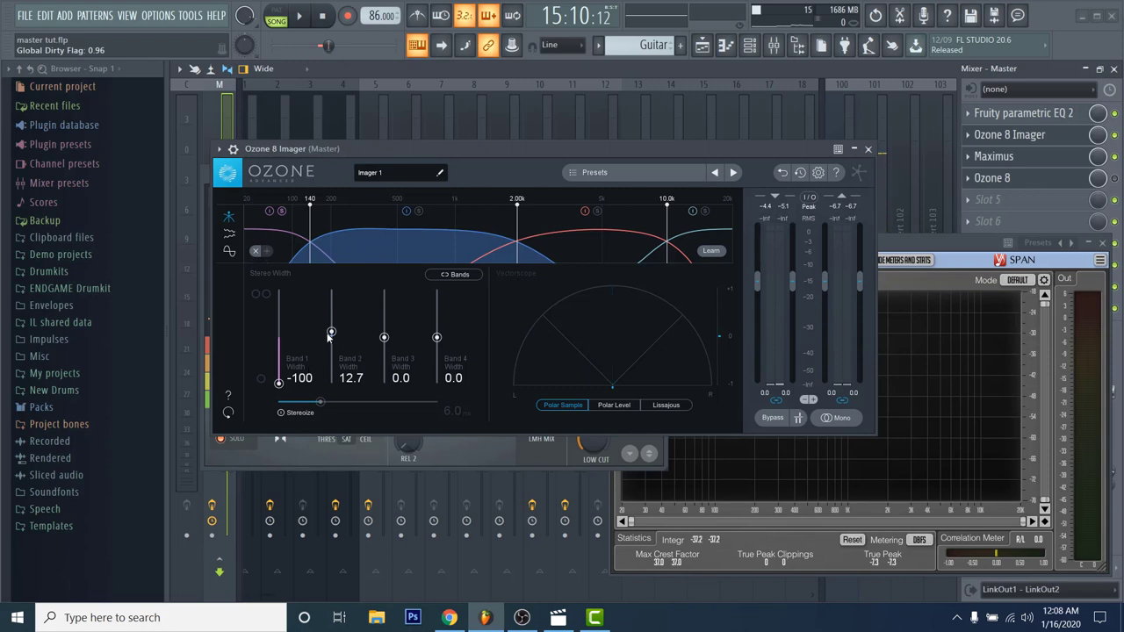
drag(331, 332, 331, 338)
key(space)
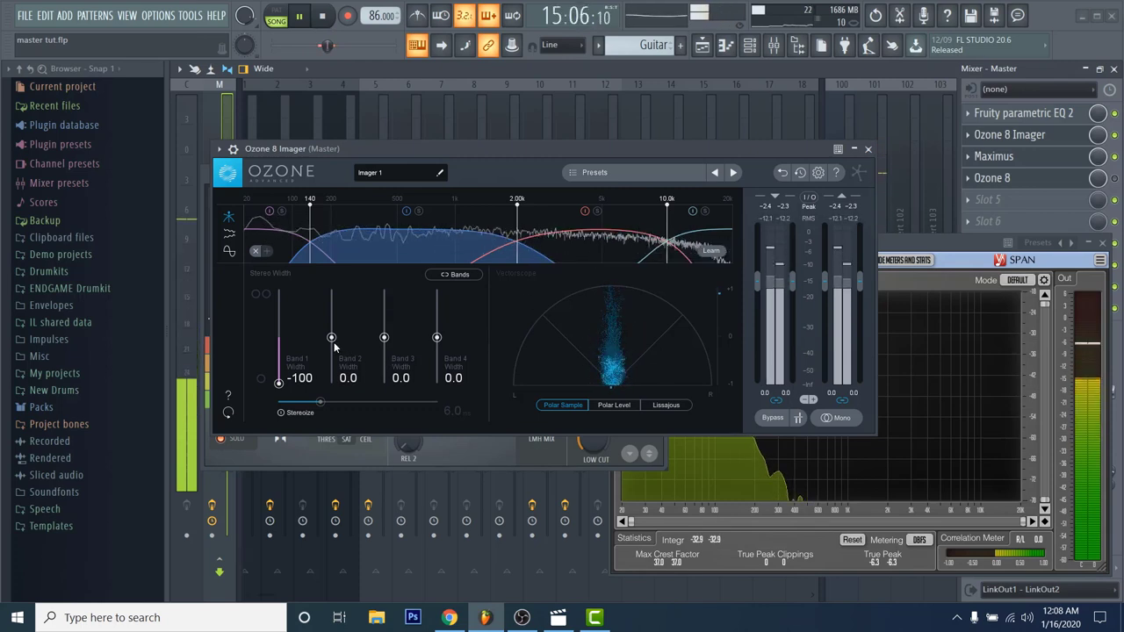
drag(339, 352, 342, 338)
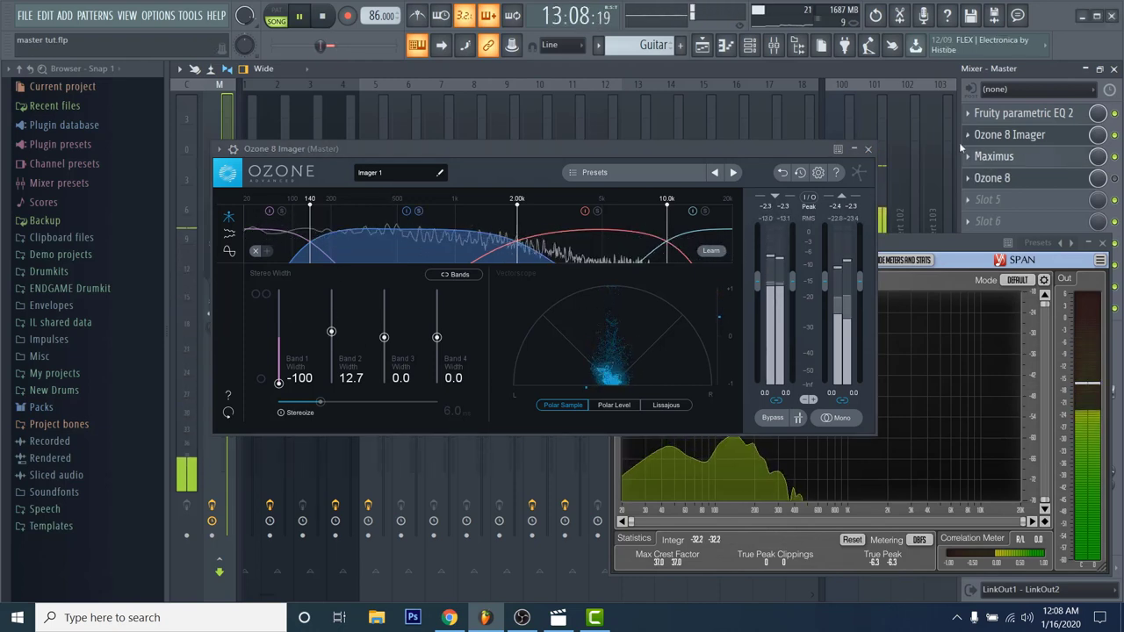
click(993, 156)
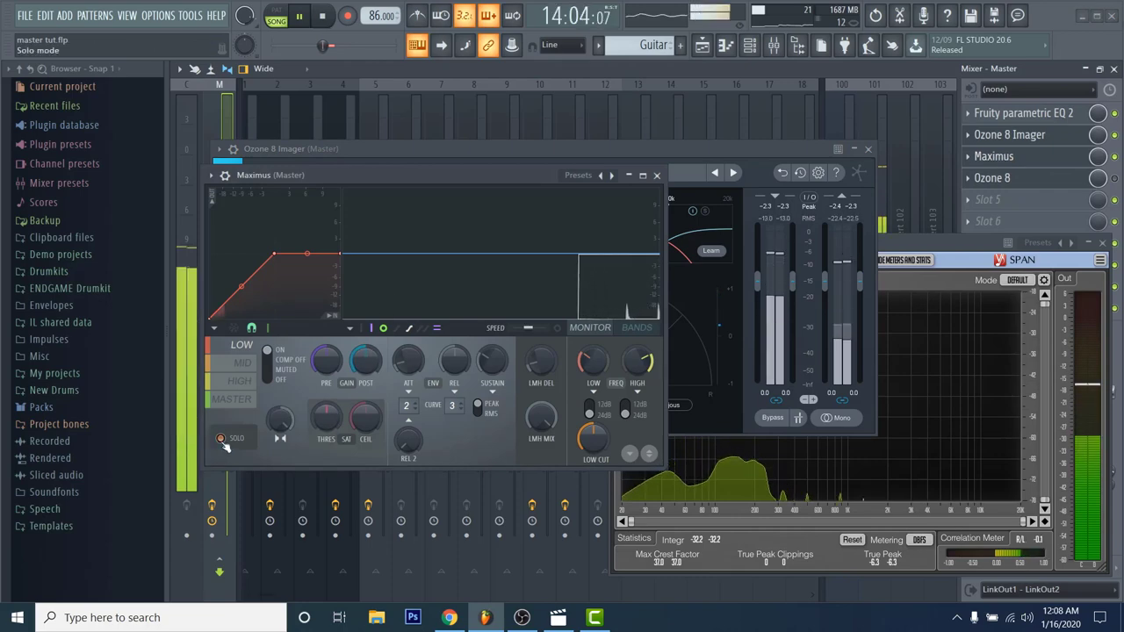
click(656, 174)
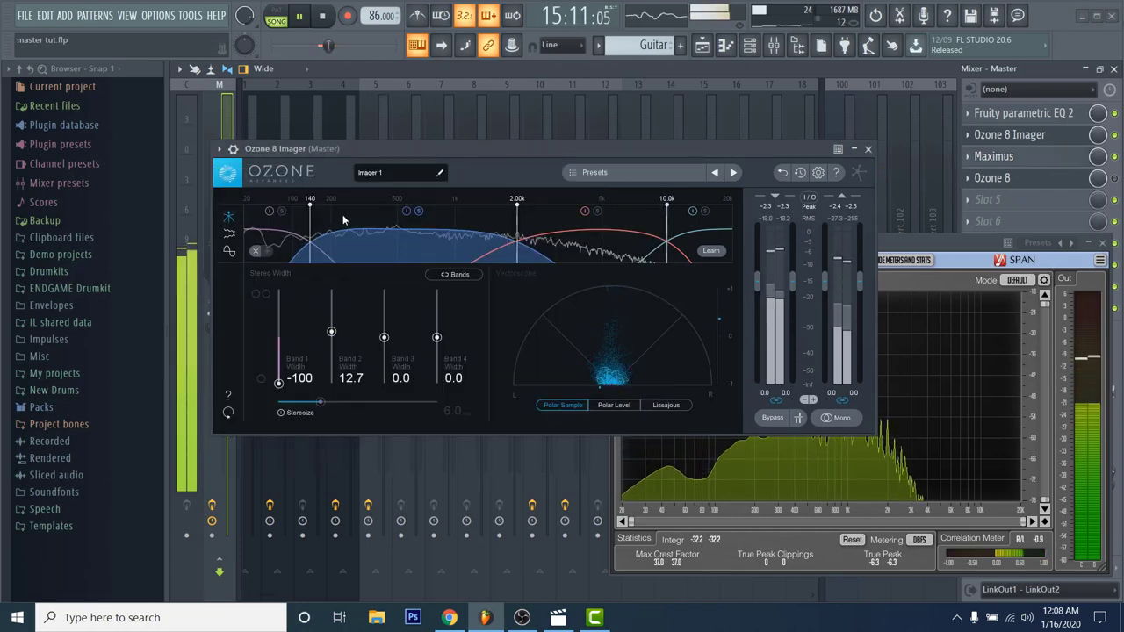
- Widen Band 2 to about 27.8 and Band 3 to about 26.6
drag(332, 331, 332, 286)
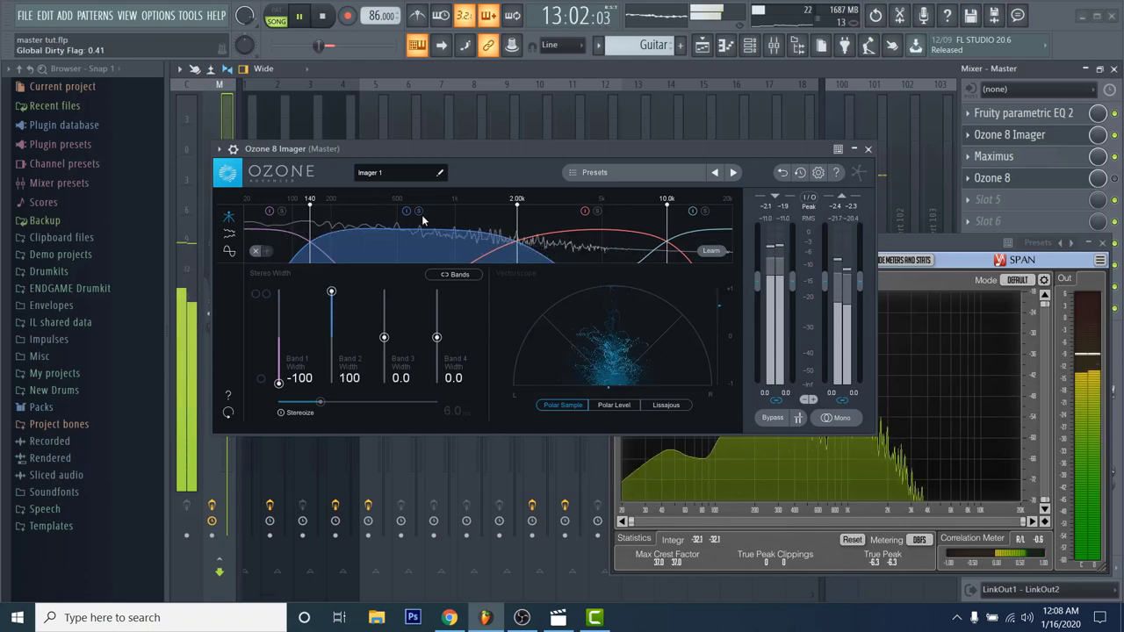
drag(337, 303, 279, 326)
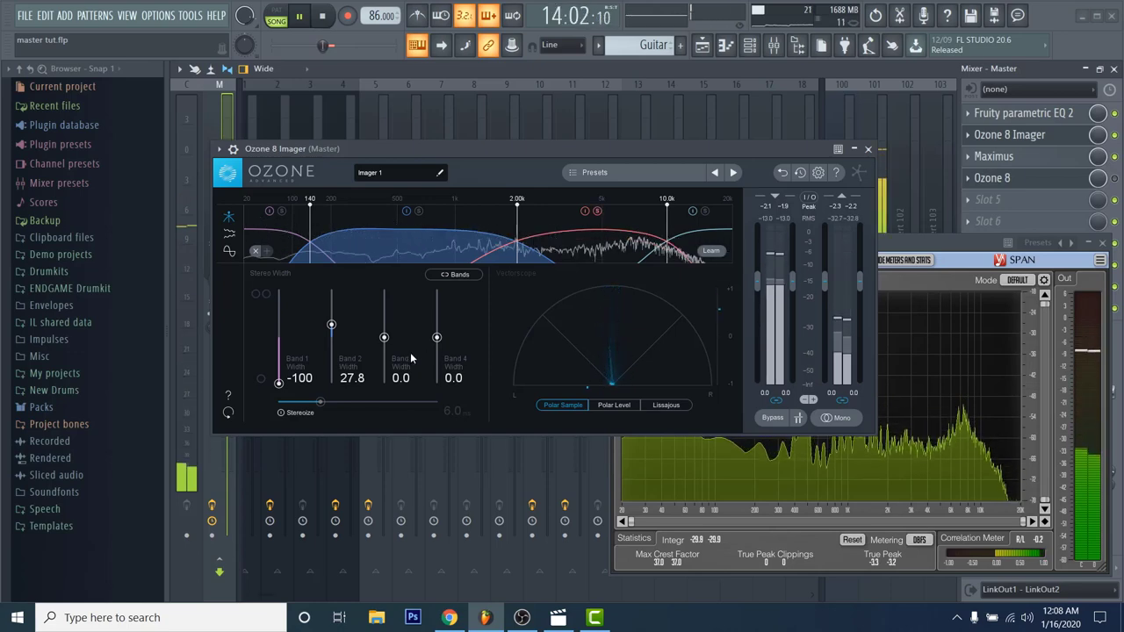
drag(382, 341, 281, 336)
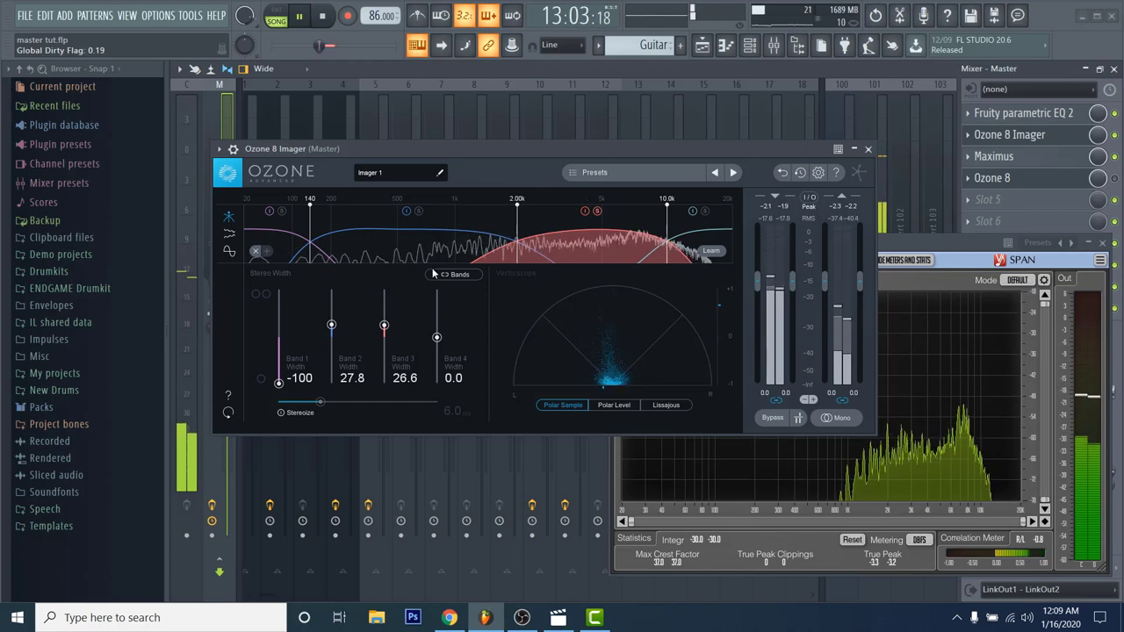
- Fine-tune Band 3 width to 30.4 and raise Band 4 width to 53.2
mouse_move(384, 326)
mouse_down()
mouse_move(387, 346)
mouse_move(380, 332)
mouse_up()
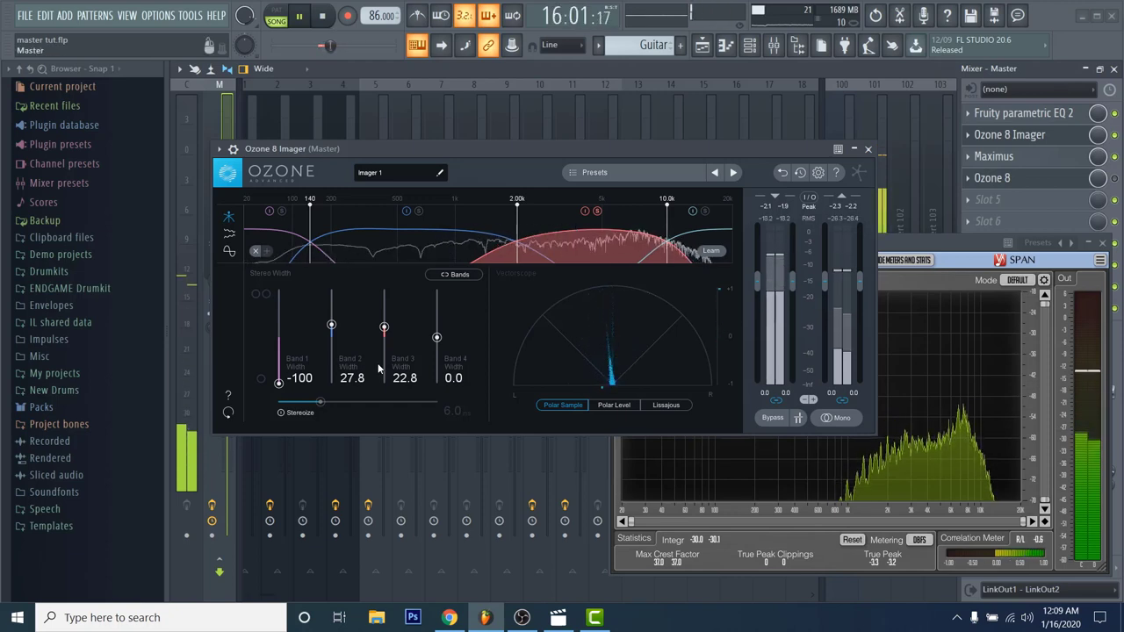
mouse_move(385, 328)
mouse_down()
mouse_move(384, 339)
mouse_move(384, 326)
mouse_up()
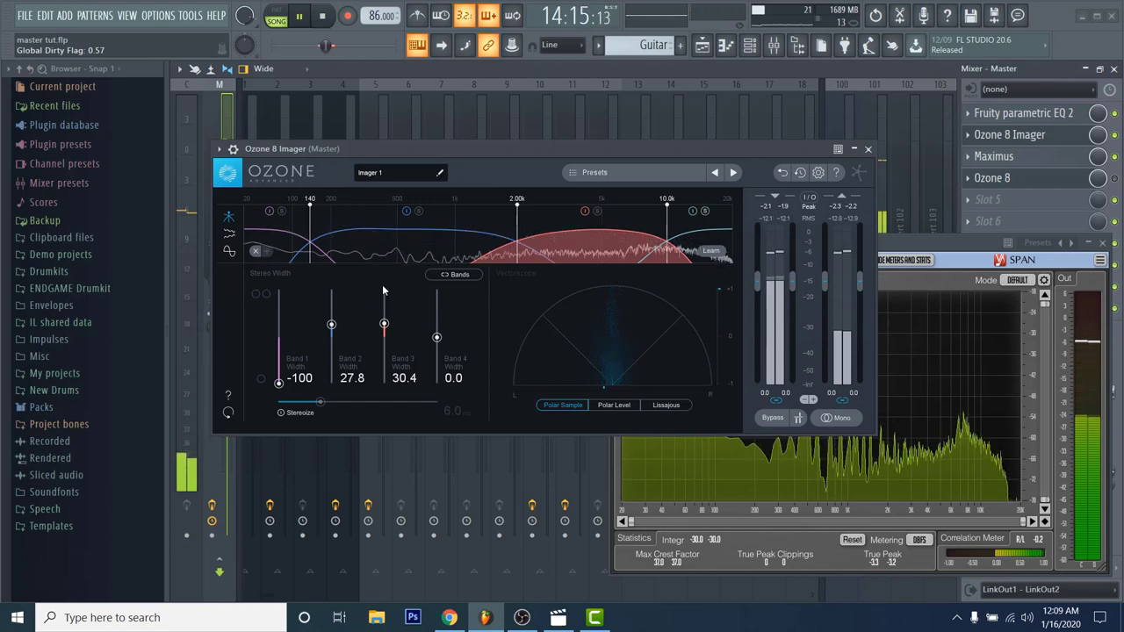
drag(436, 337, 360, 310)
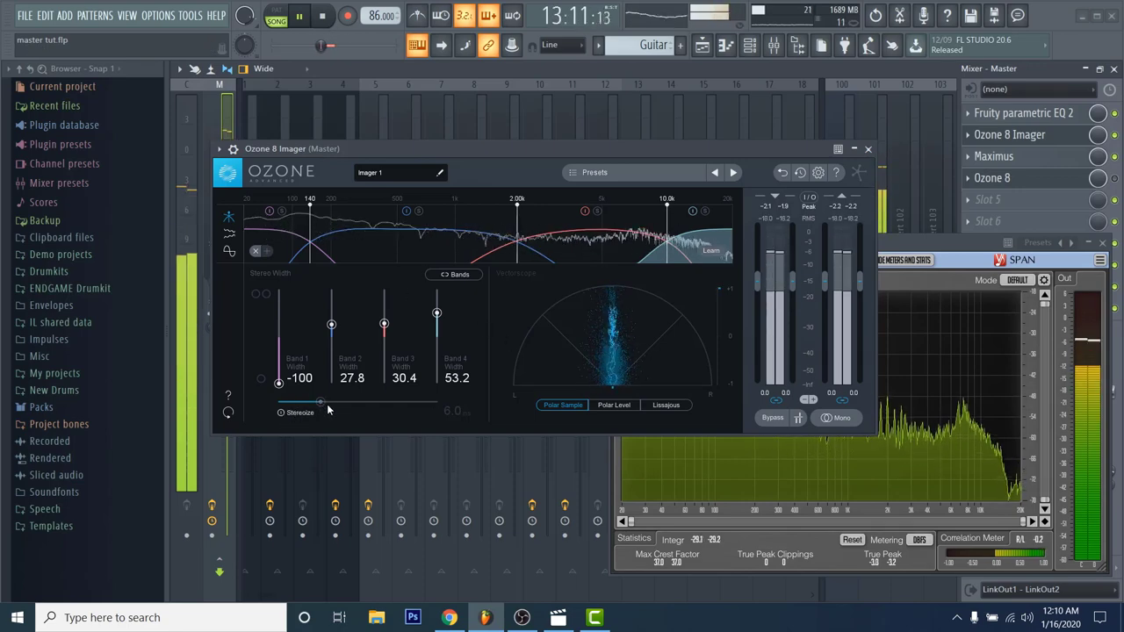
- Enable Stereoize at 5.6 ms and A/B the Imager with Bypass
click(282, 413)
mouse_move(322, 402)
mouse_down()
mouse_move(450, 410)
mouse_move(331, 397)
mouse_up()
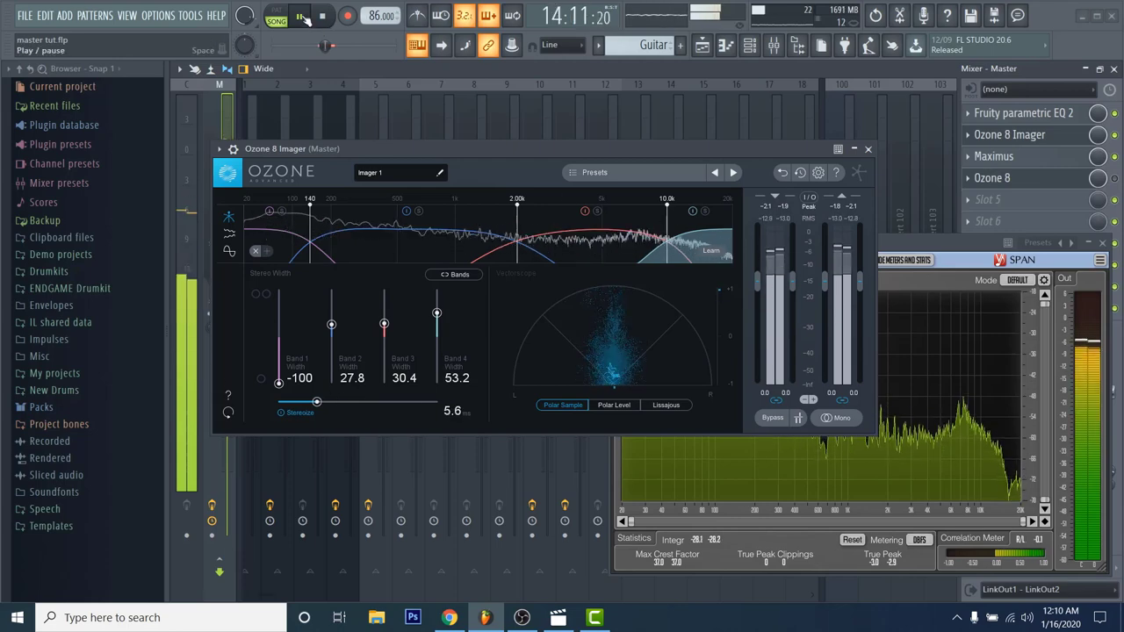
click(771, 418)
click(772, 418)
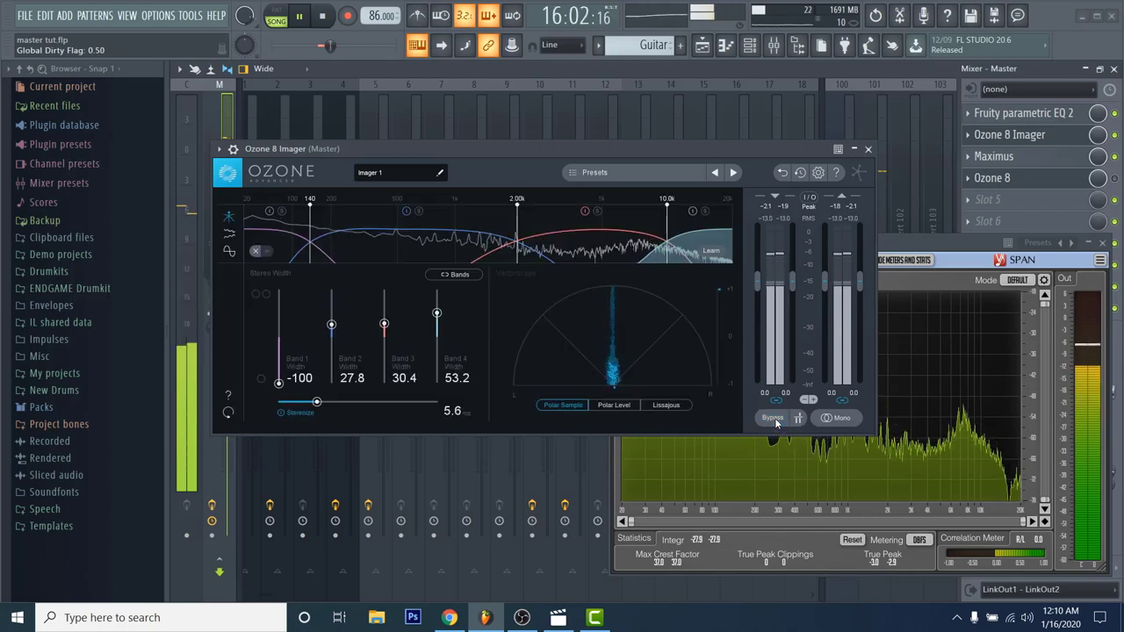
click(773, 418)
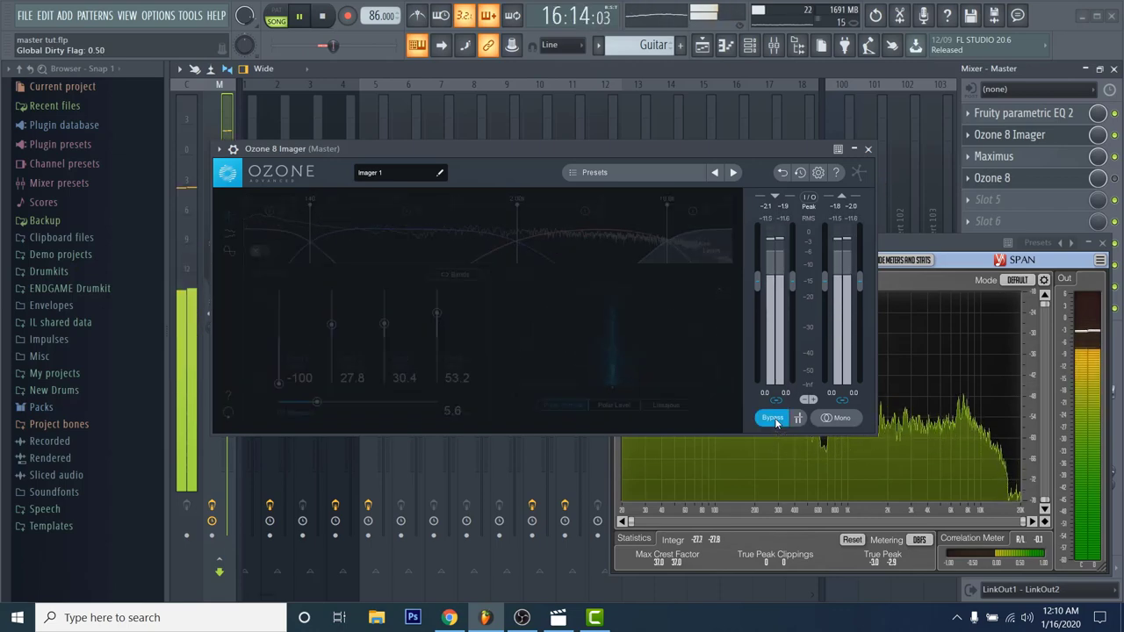
click(772, 419)
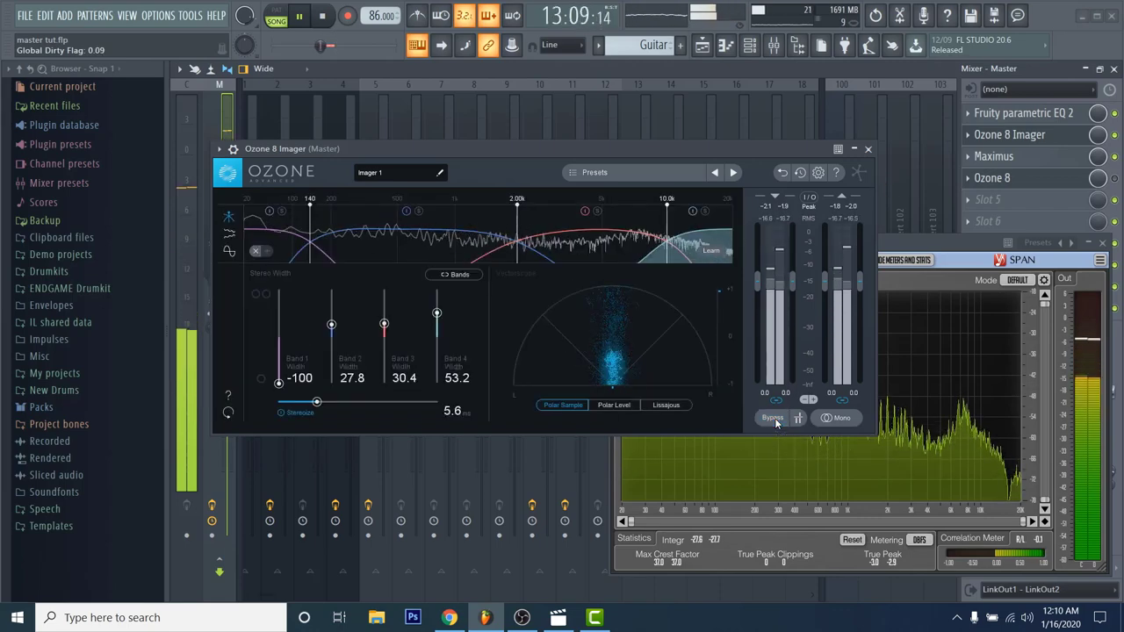
- Close the Imager window and pause playback
click(867, 151)
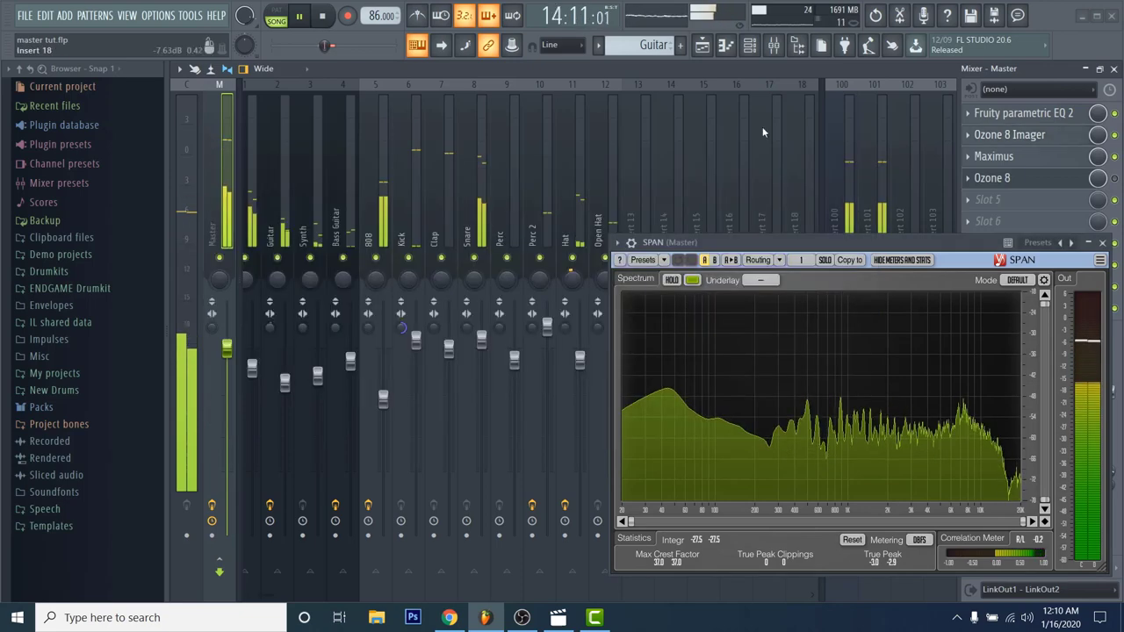
click(301, 16)
click(1033, 140)
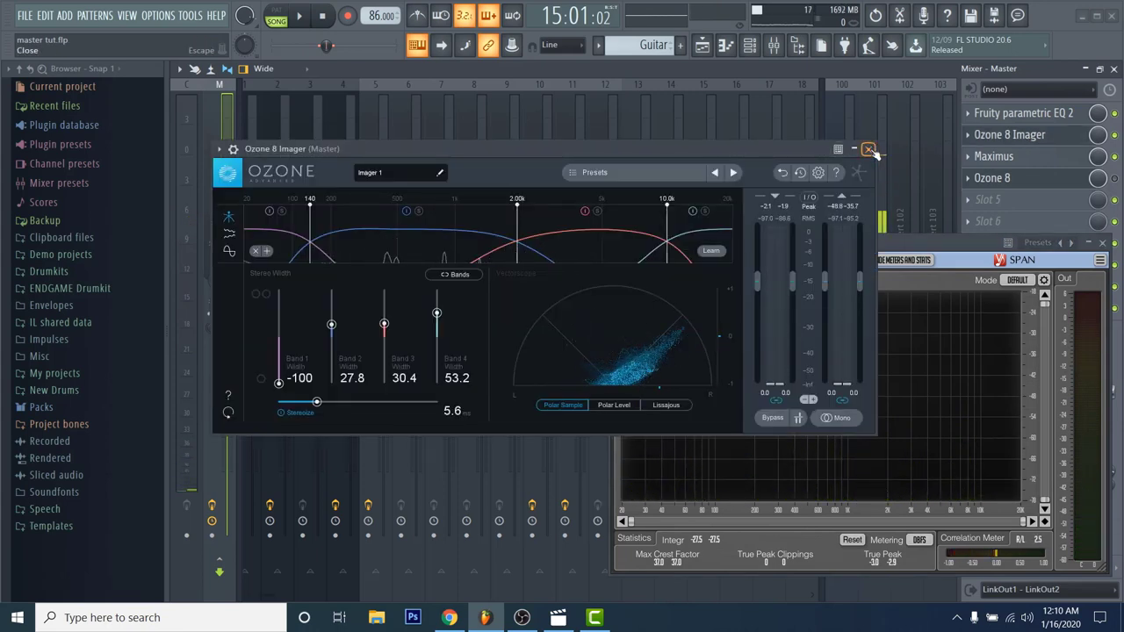
- Close the Imager, open Maximus on the master, and select its MID band
click(869, 149)
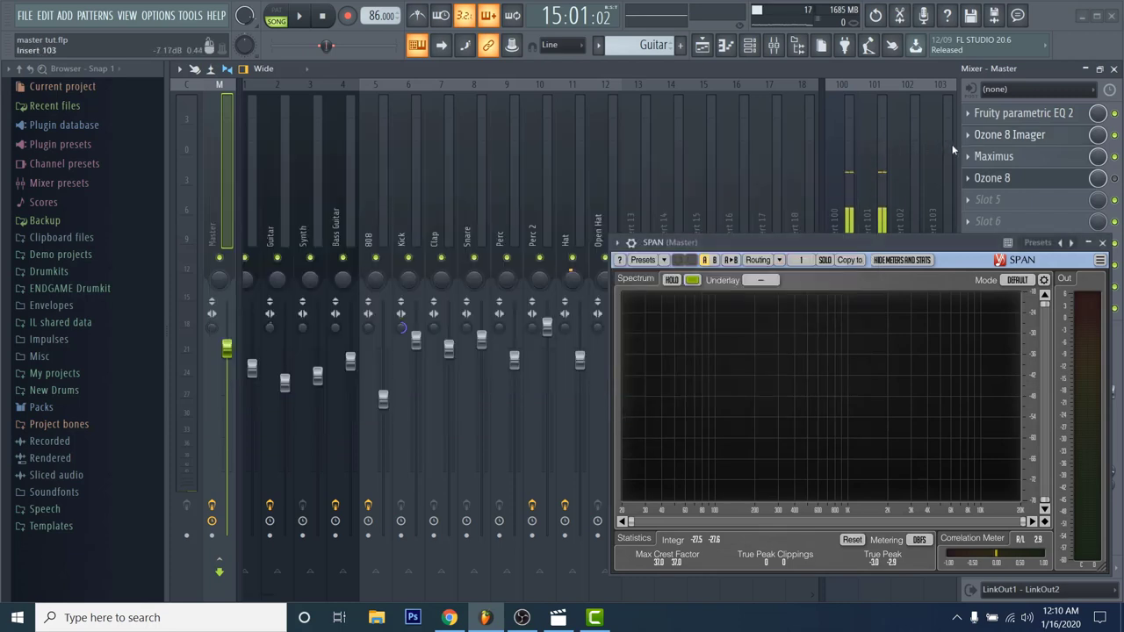
click(975, 157)
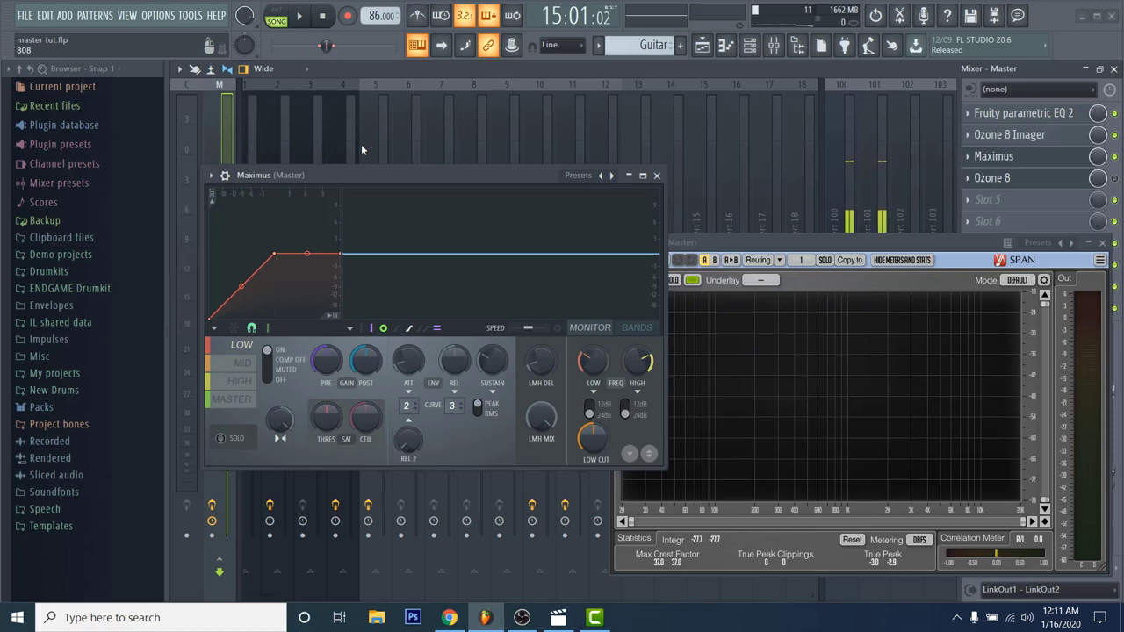
click(243, 364)
click(239, 346)
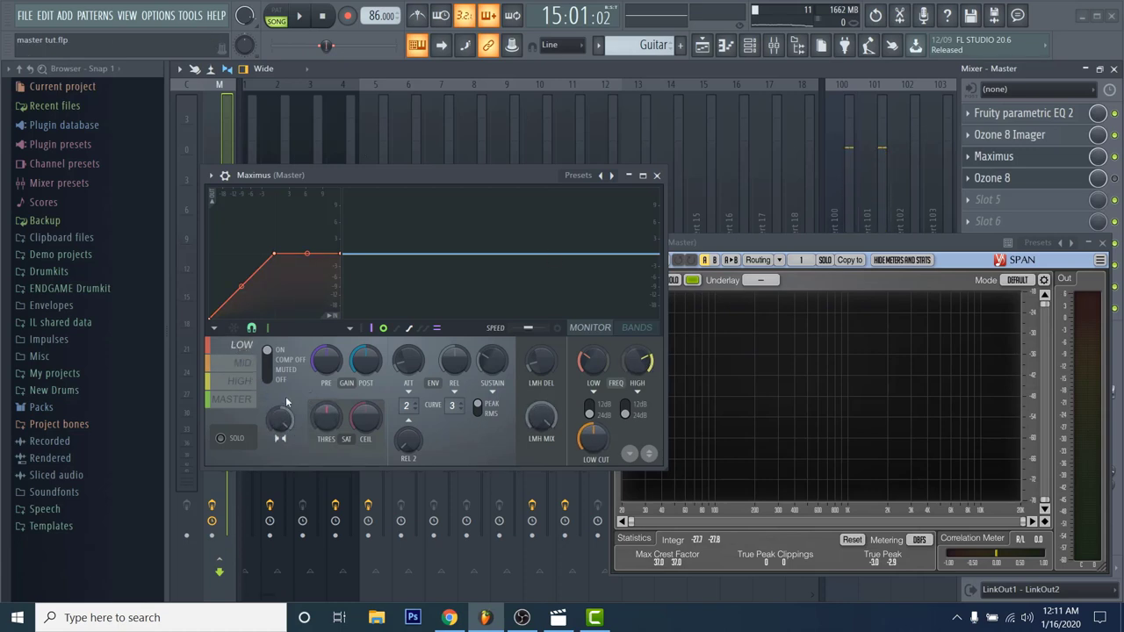
click(245, 365)
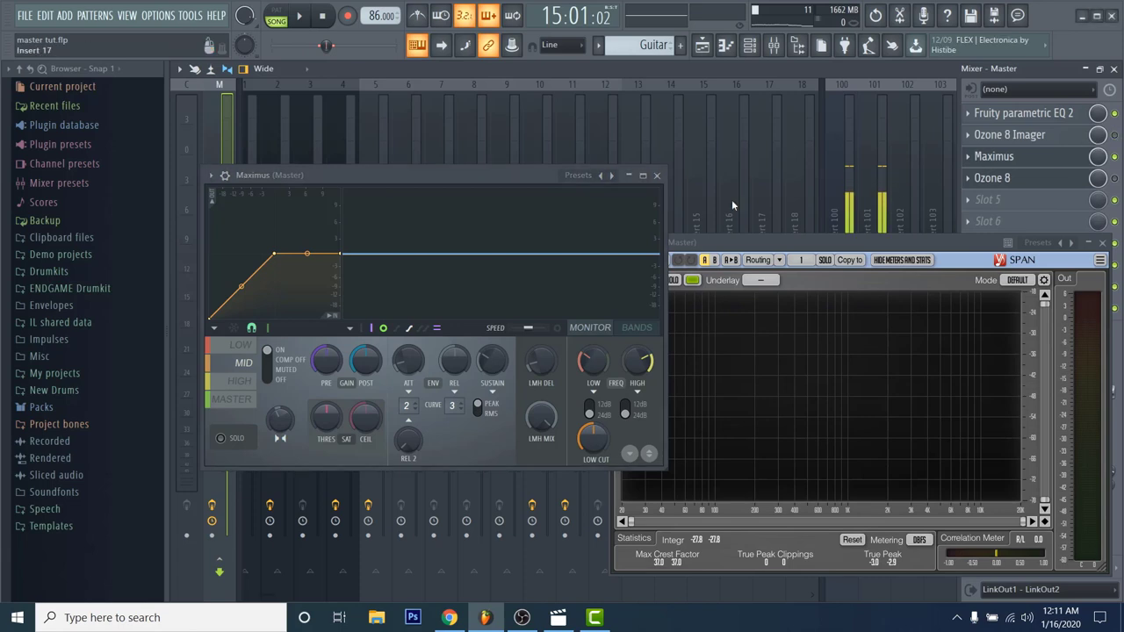
- While playing, raise MID separation, then solo and reduce HIGH band stereo separation
key(space)
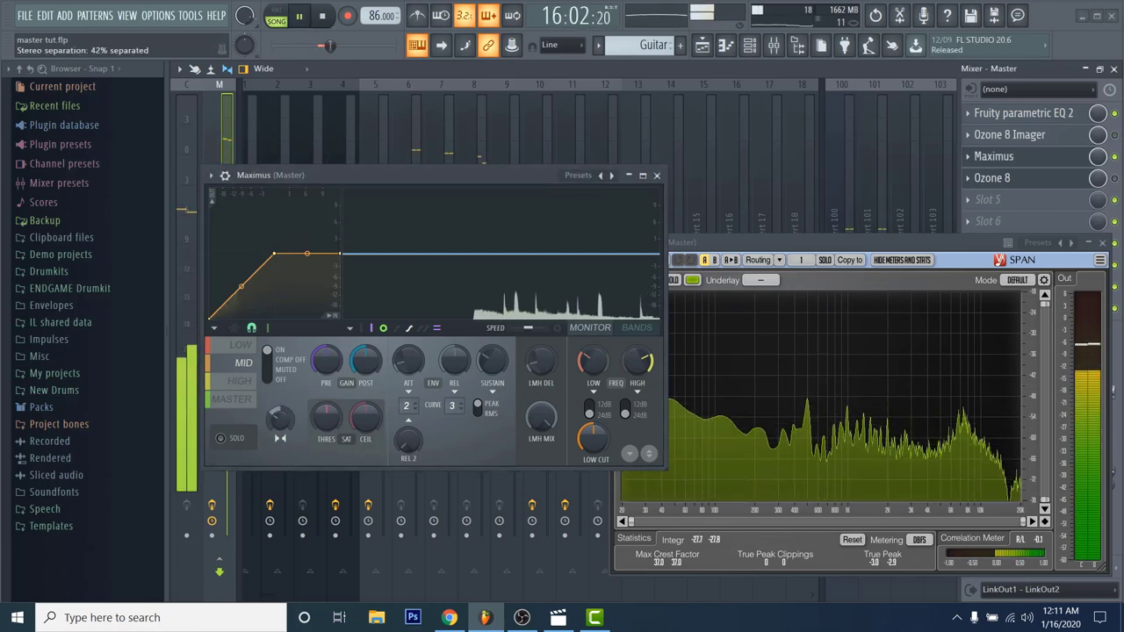
drag(268, 419, 257, 387)
click(239, 380)
click(220, 438)
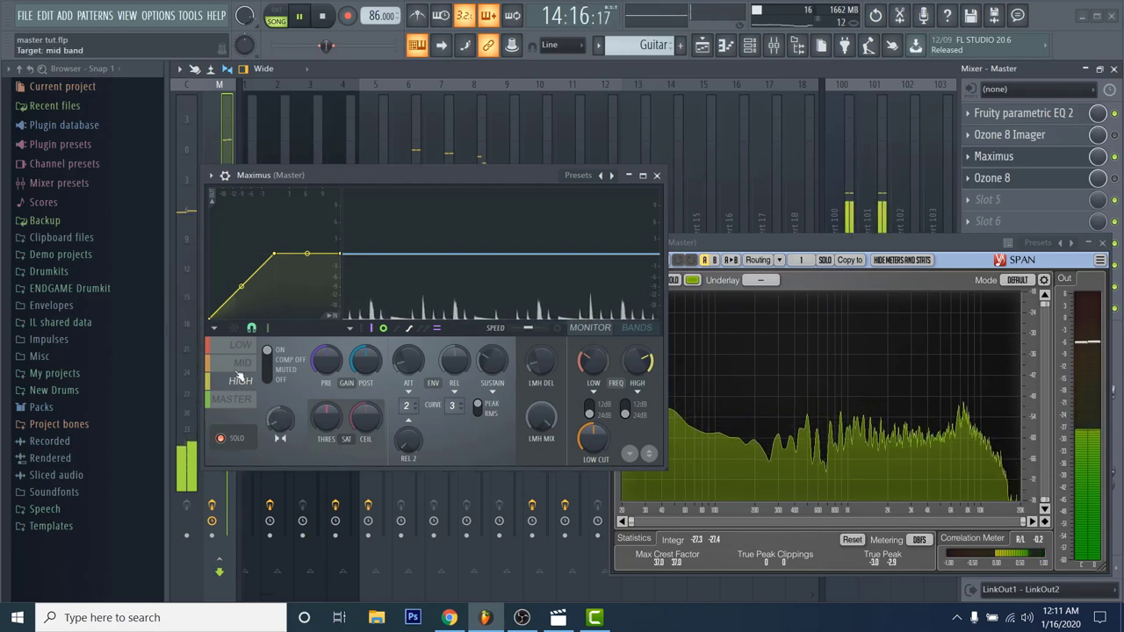
drag(284, 427, 285, 449)
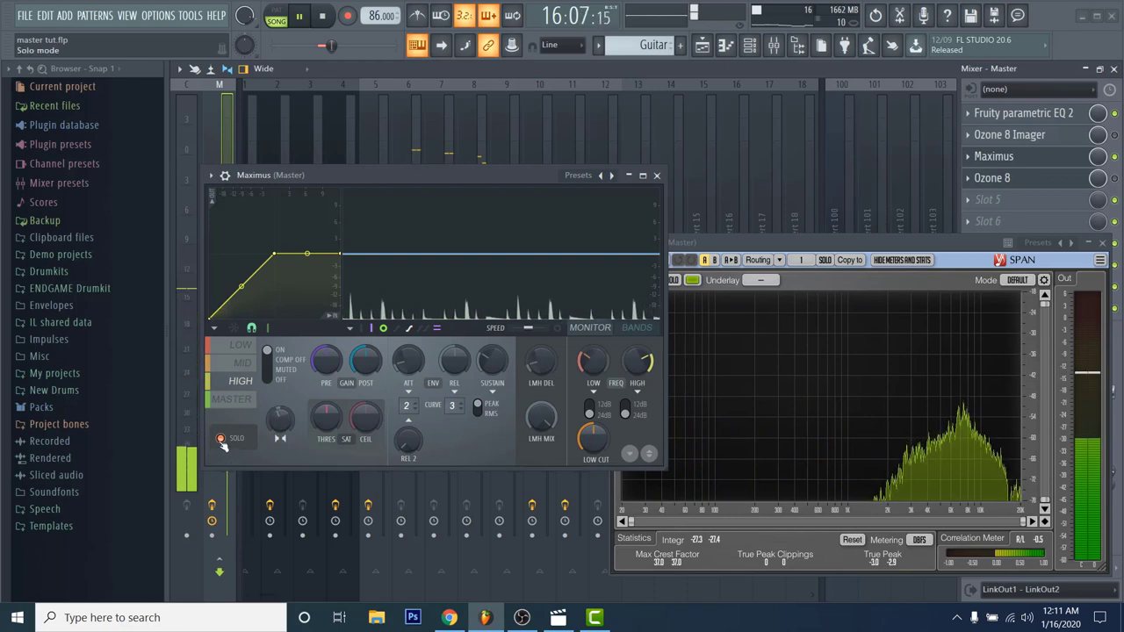
click(220, 437)
click(232, 398)
click(300, 16)
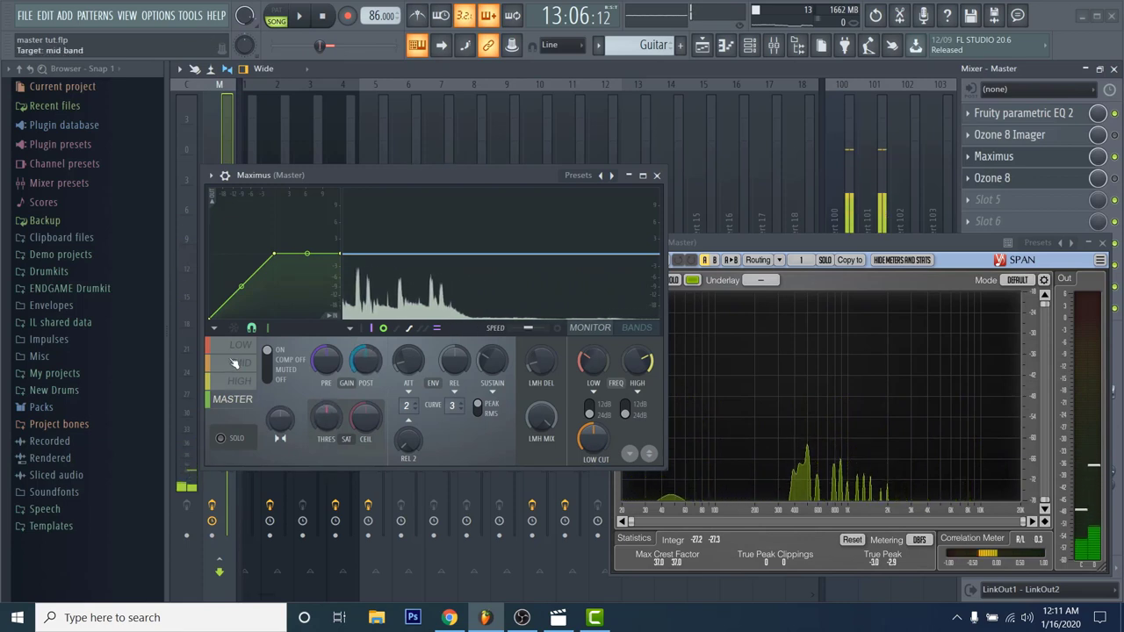
- Step through the HIGH, LOW, MID and HIGH bands, then close Maximus
click(233, 402)
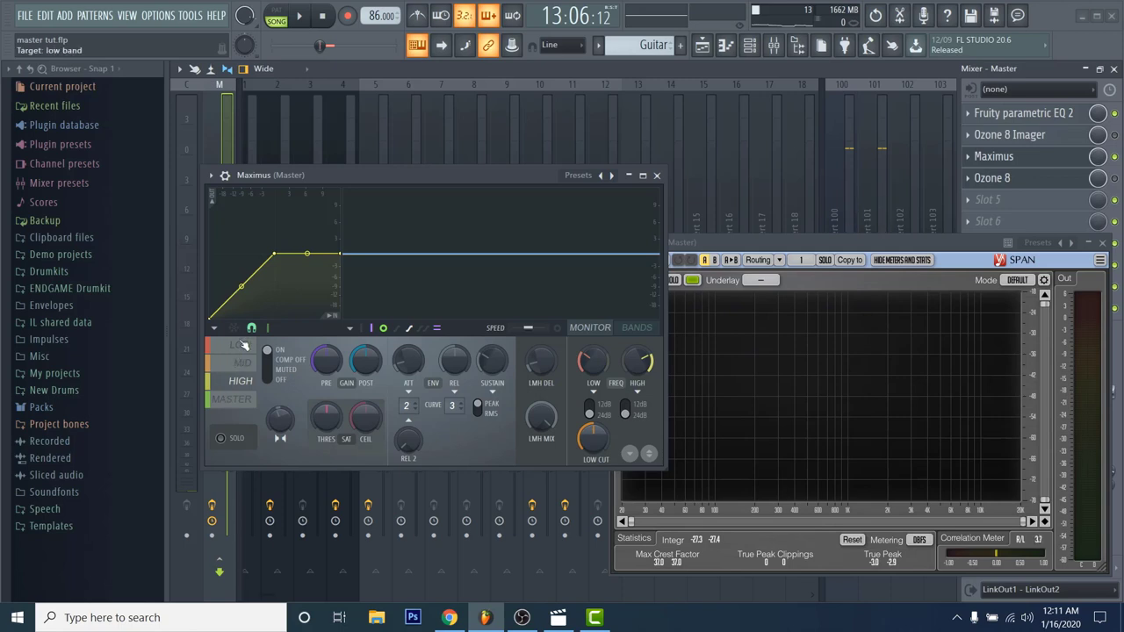
click(243, 345)
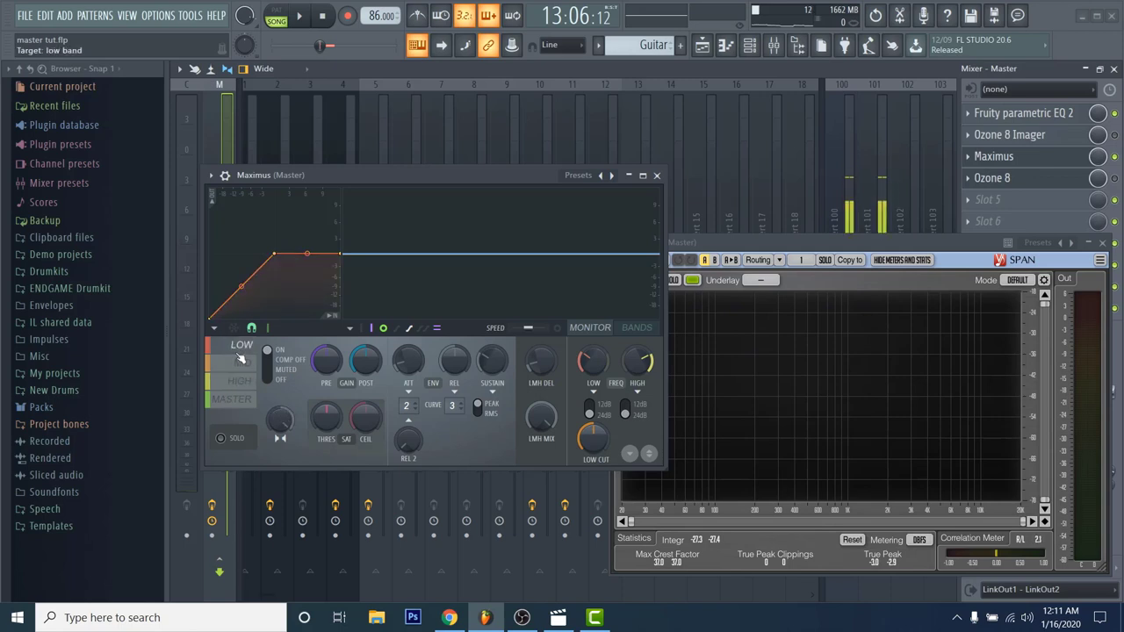
click(240, 362)
click(244, 381)
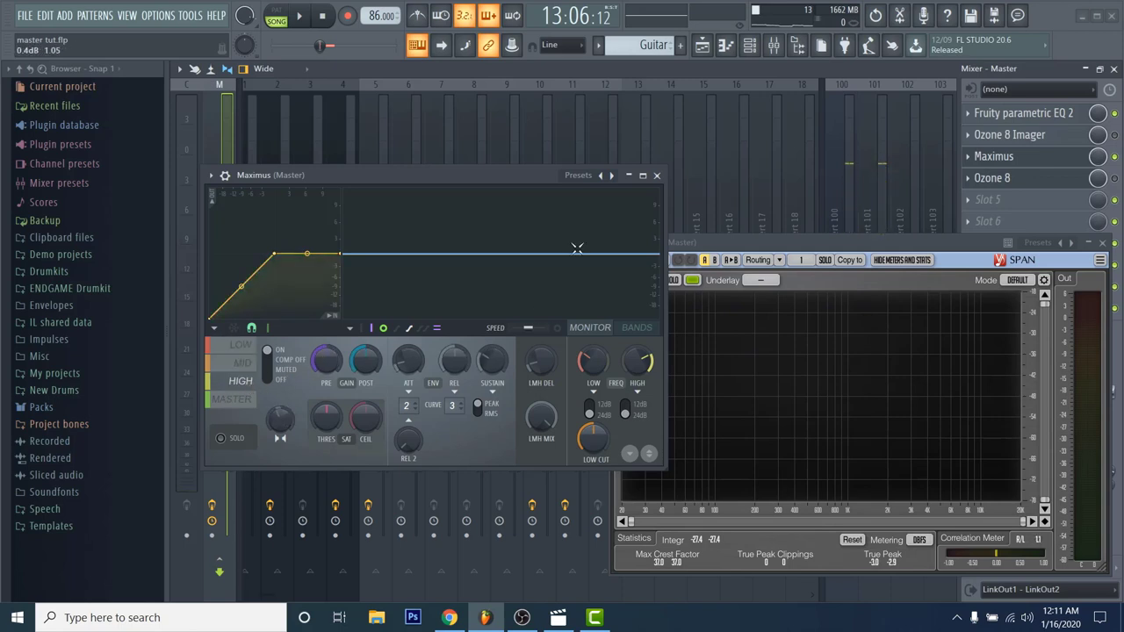
click(656, 176)
- Boost parametric EQ band 5 around 405 Hz, then reset it and close the EQ
click(1022, 114)
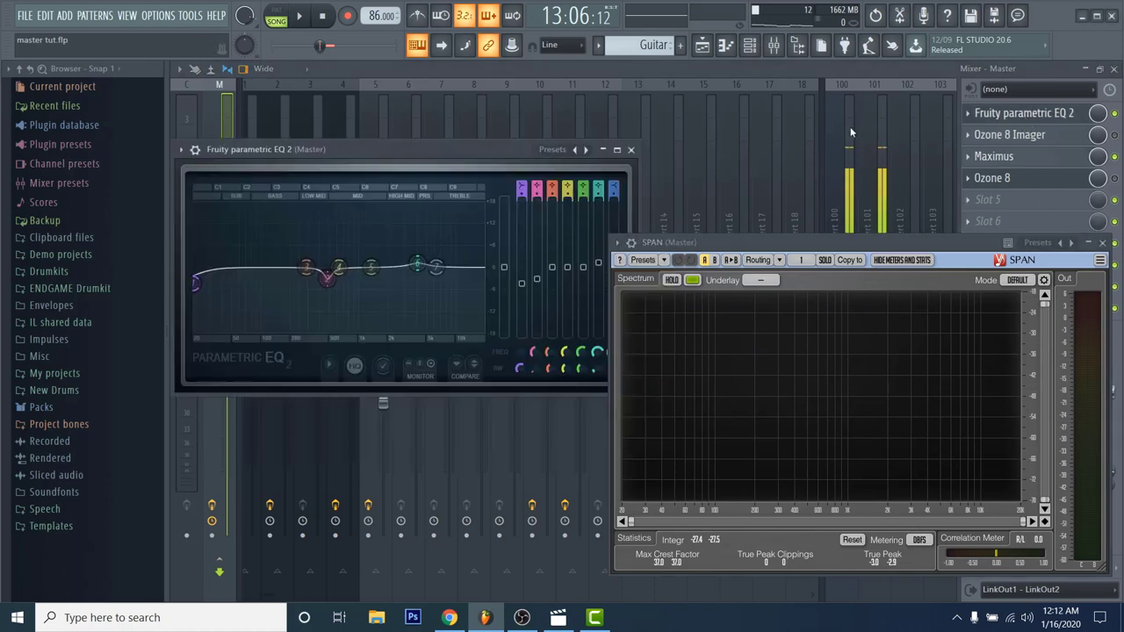
mouse_move(371, 265)
mouse_down()
mouse_move(321, 256)
mouse_move(353, 265)
mouse_up()
right_click(354, 267)
click(376, 287)
click(629, 150)
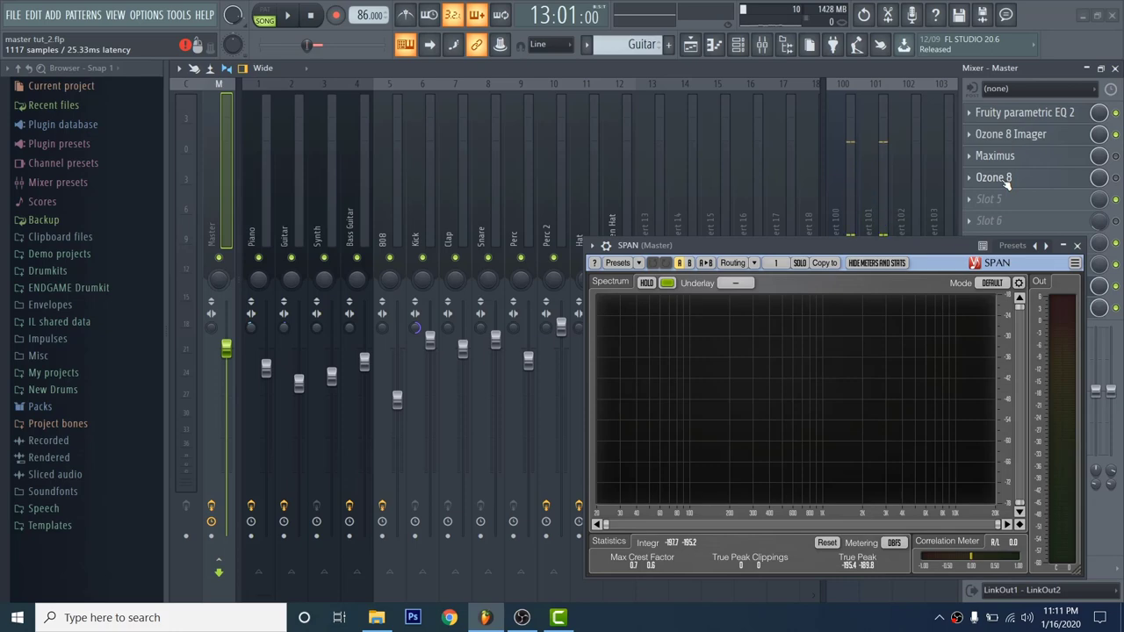
- Load Fruity Fast Dist into the empty master slot after Ozone 8
click(996, 199)
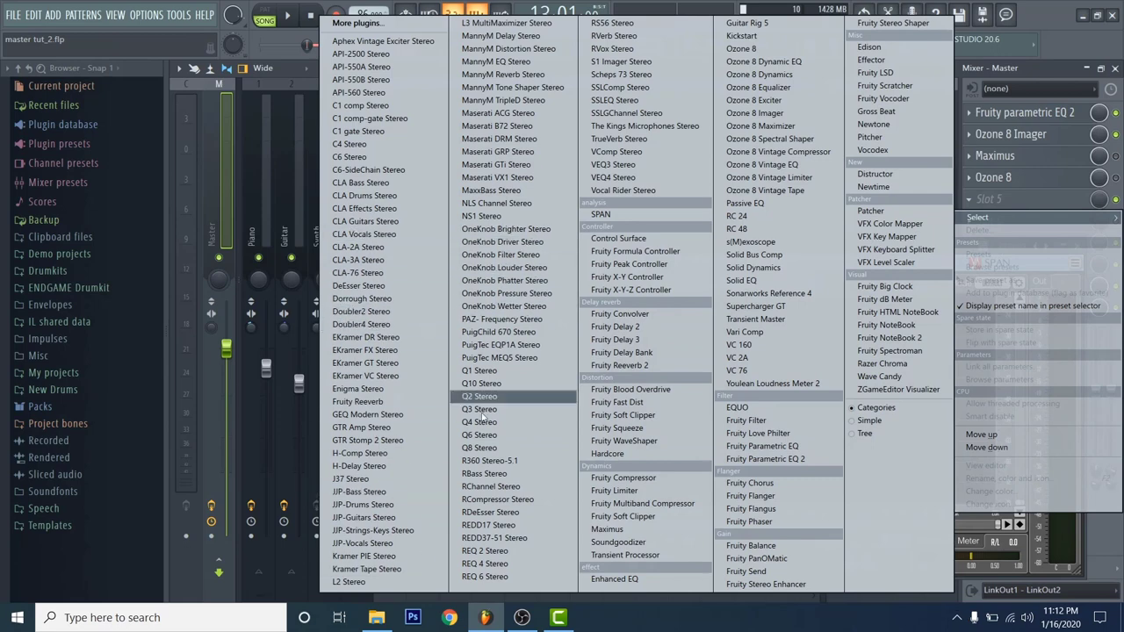
click(625, 403)
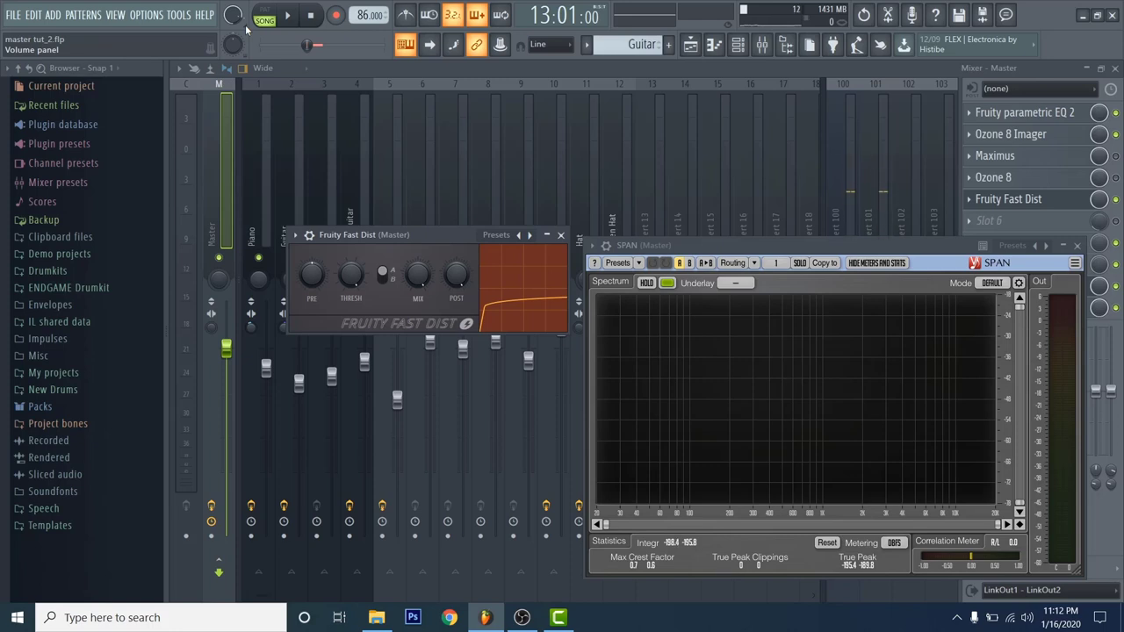
- Audition the beat through Fast Dist at 40% threshold, then close its window
click(288, 17)
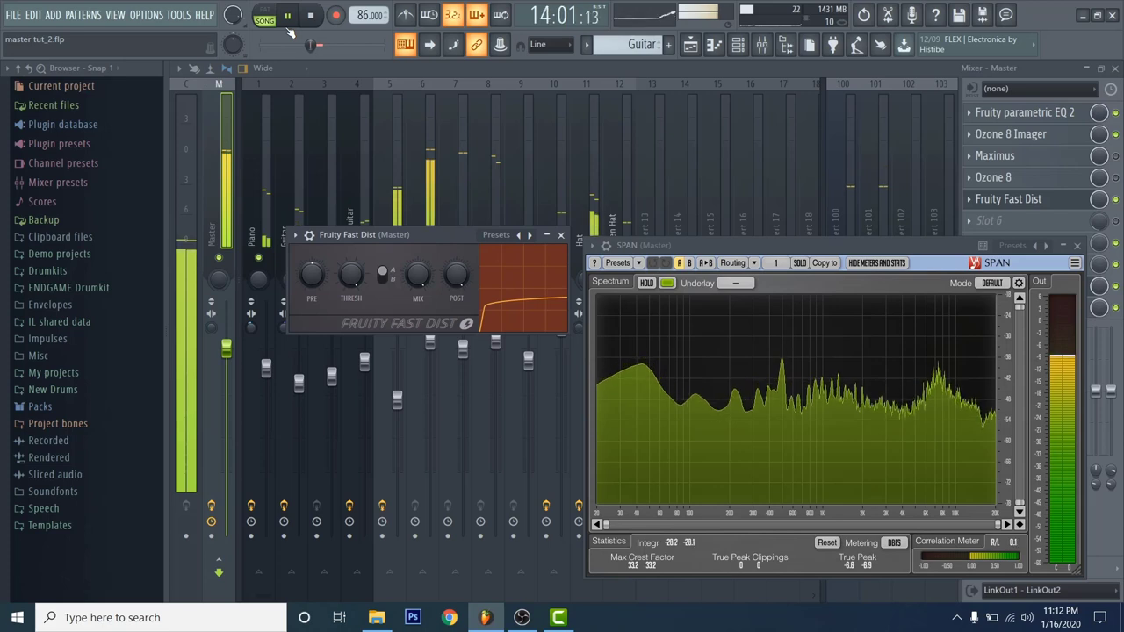
click(313, 18)
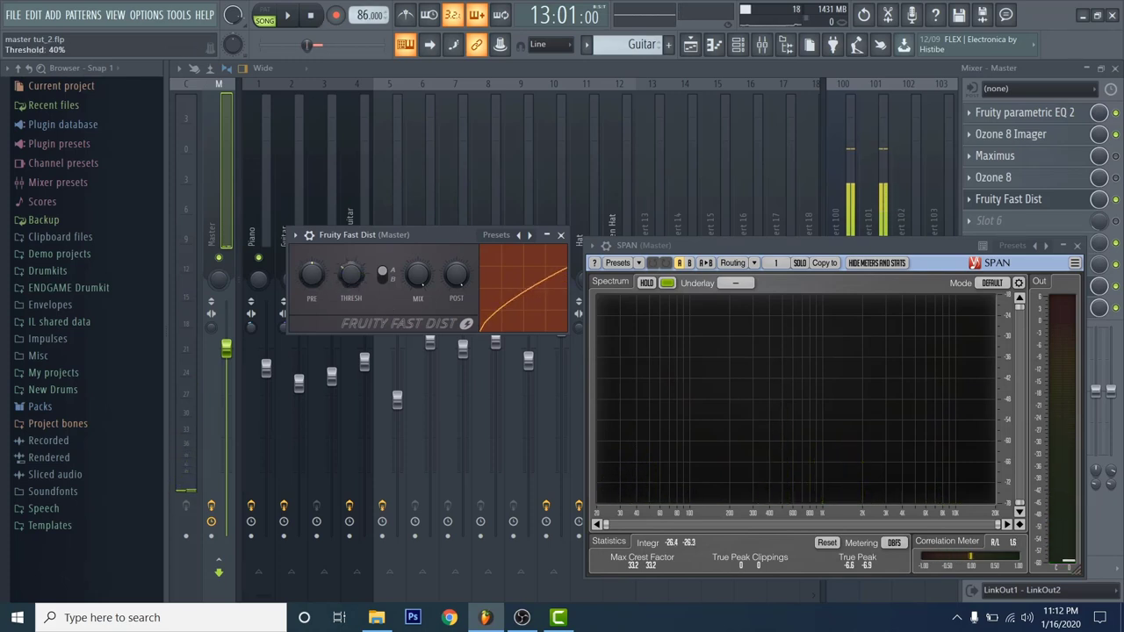
click(1008, 199)
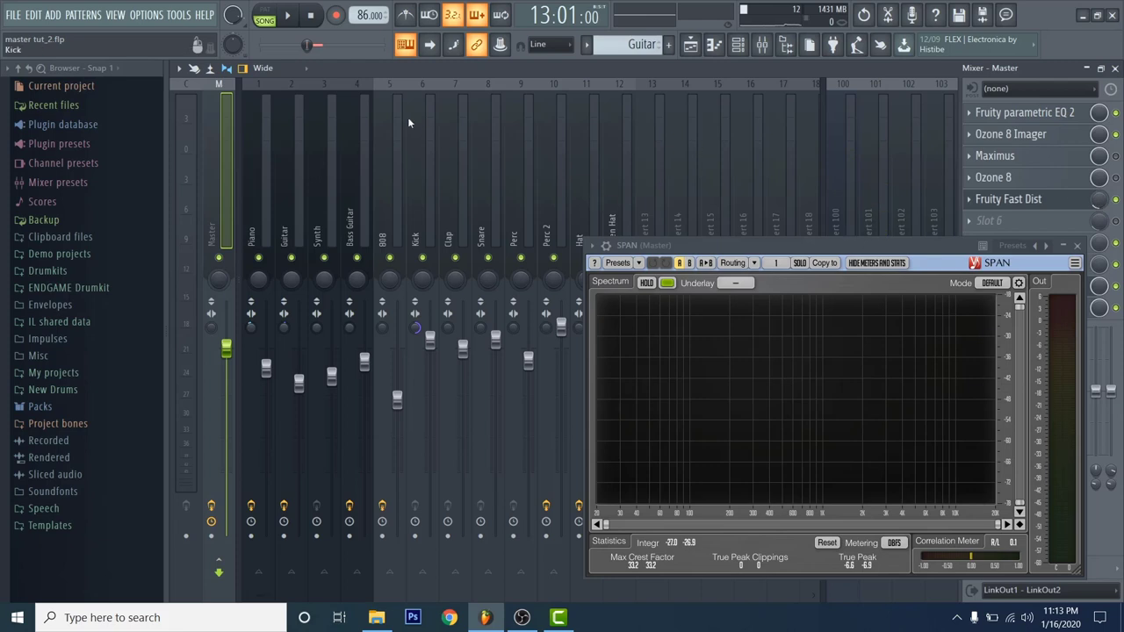
- Play the song with the Fast Dist slot switched on to compare, then stop
key(space)
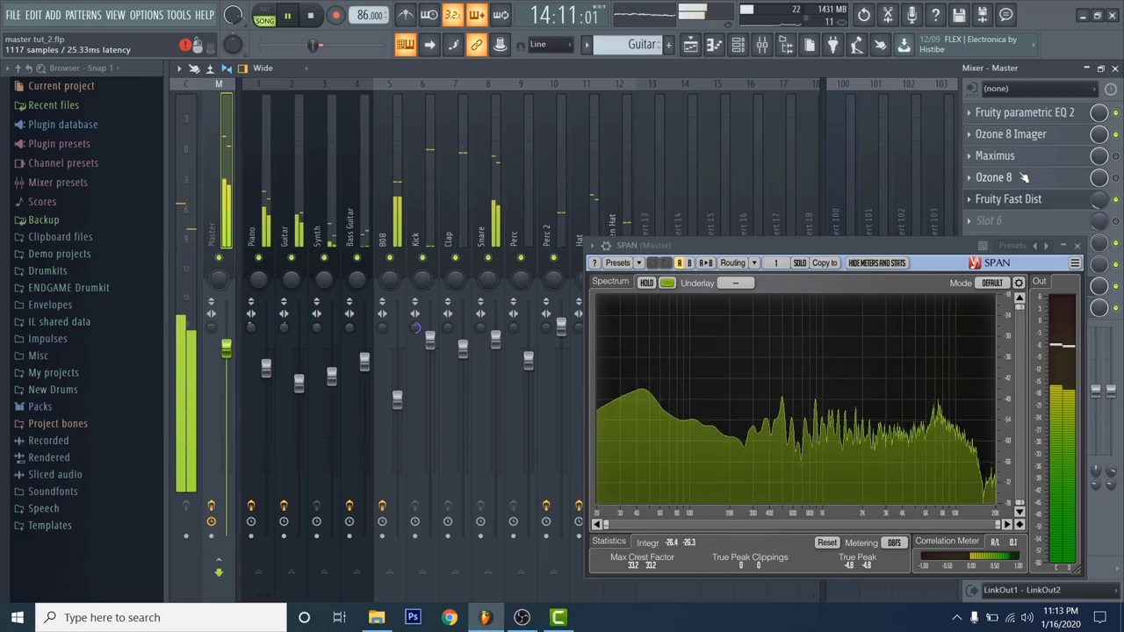
click(1116, 200)
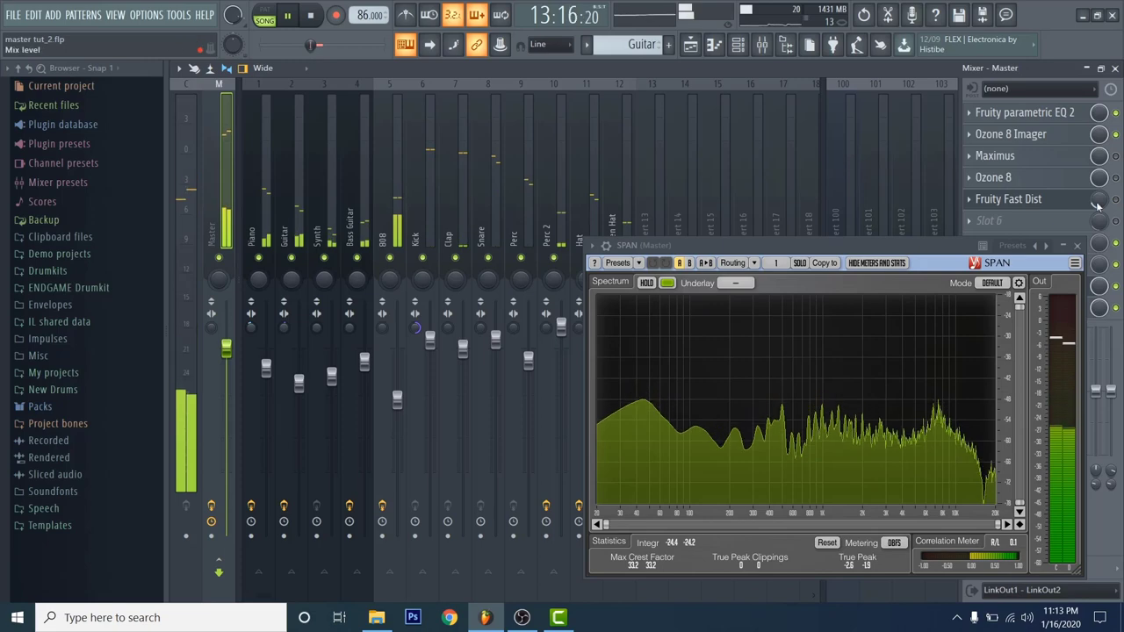
click(311, 16)
- Open the plugin list for the empty master slot 6
click(989, 220)
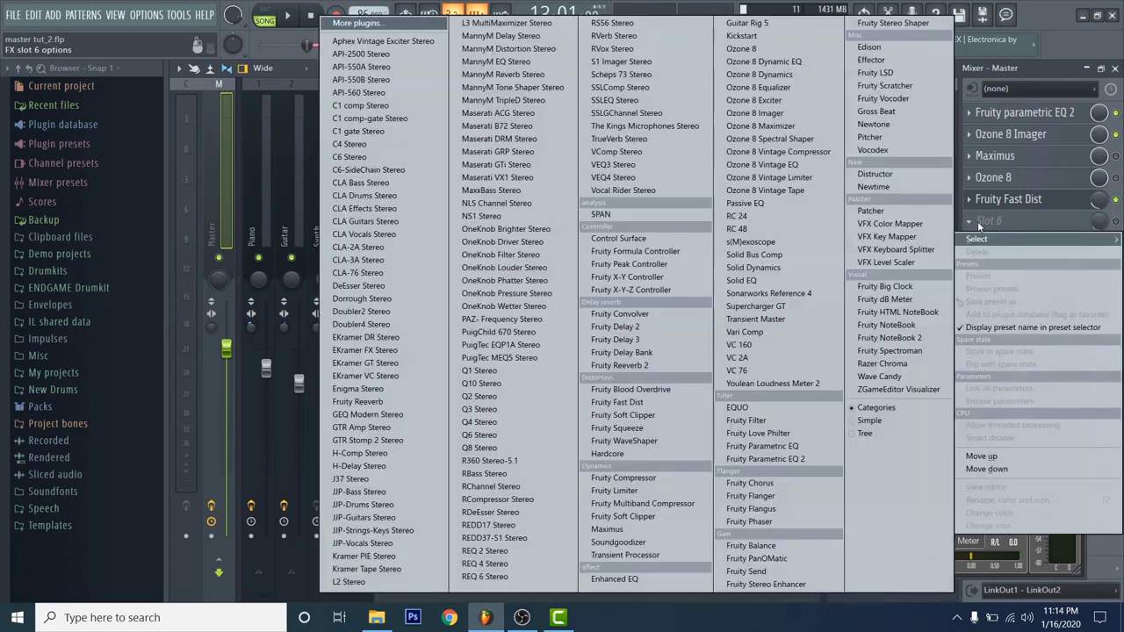
- Load Ozone 8 Exciter on the master and move its window clear of the SPAN analyser
click(753, 100)
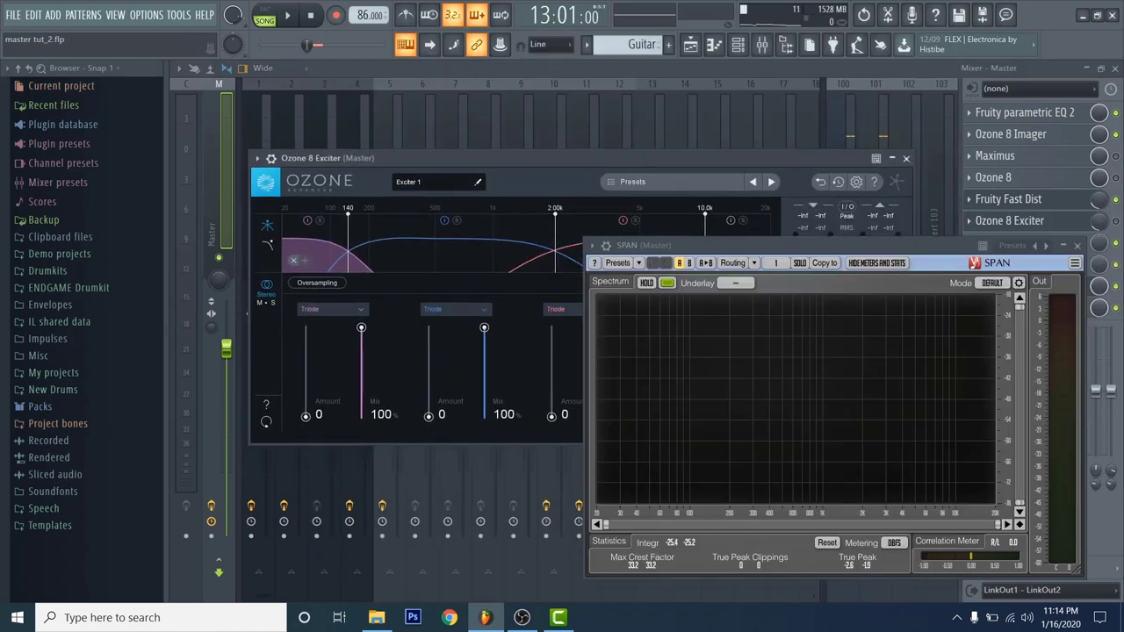
click(907, 158)
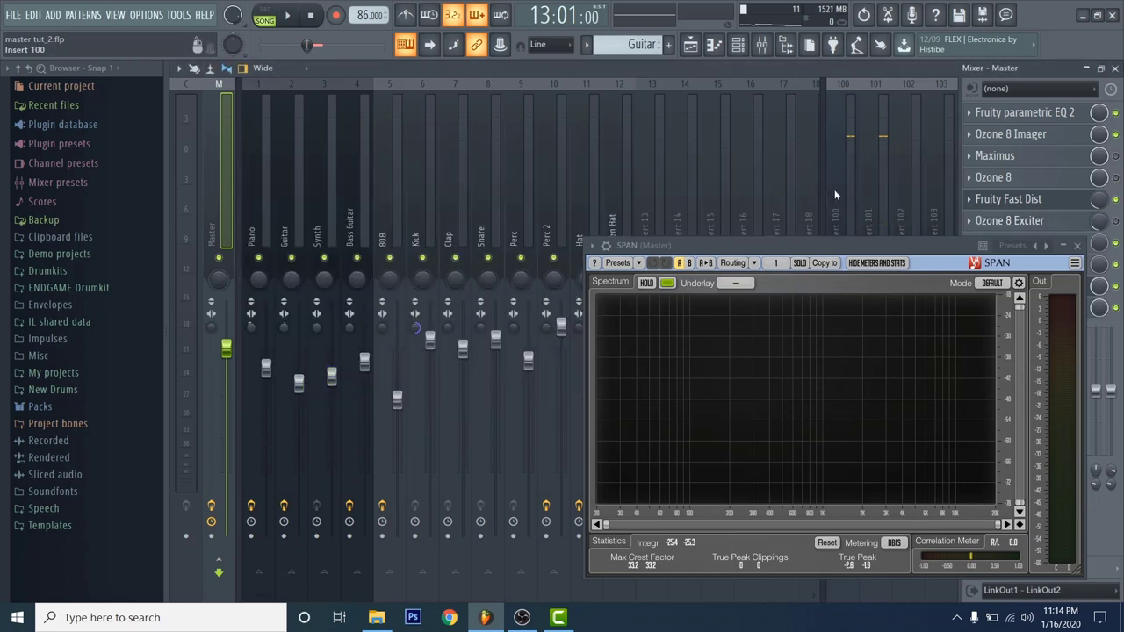
click(1047, 223)
click(1047, 223)
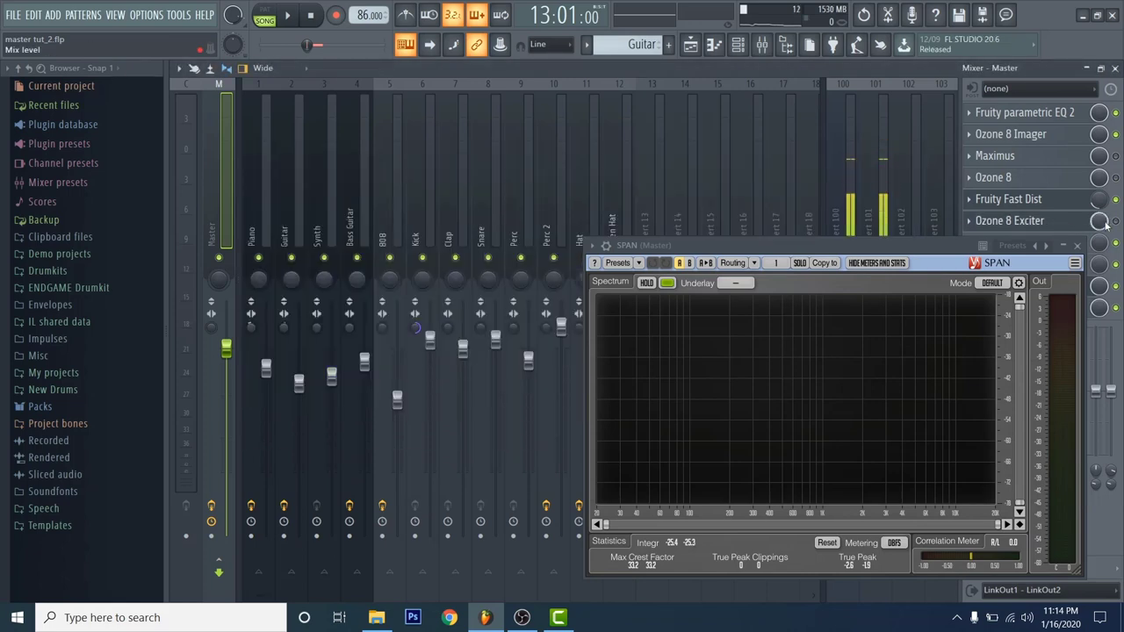
click(1015, 224)
drag(657, 168, 616, 130)
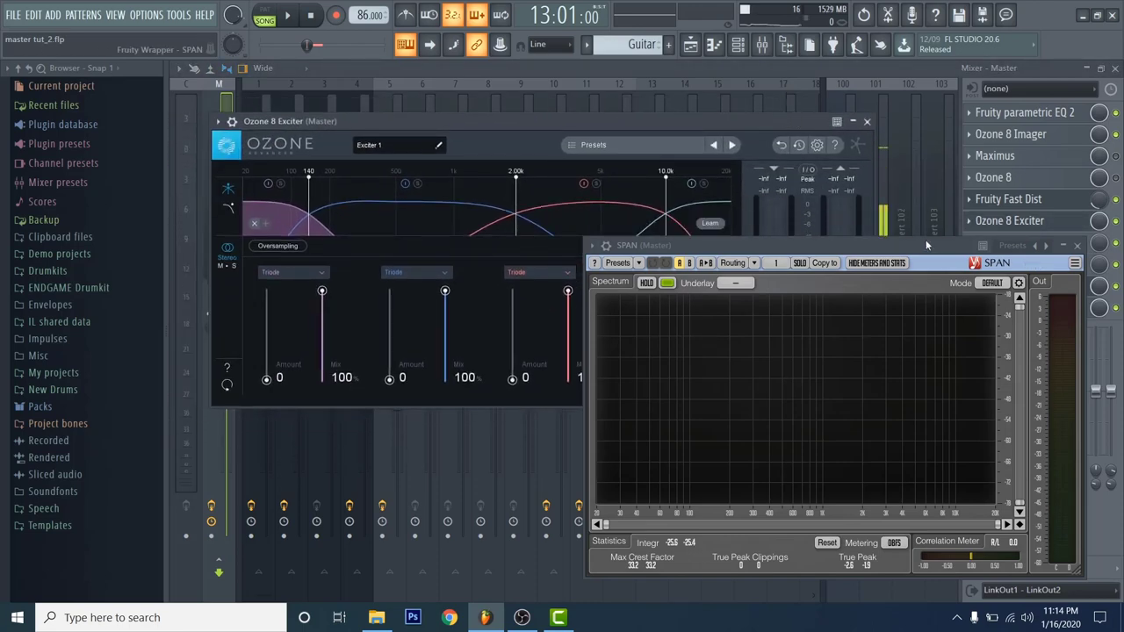
drag(926, 245, 836, 459)
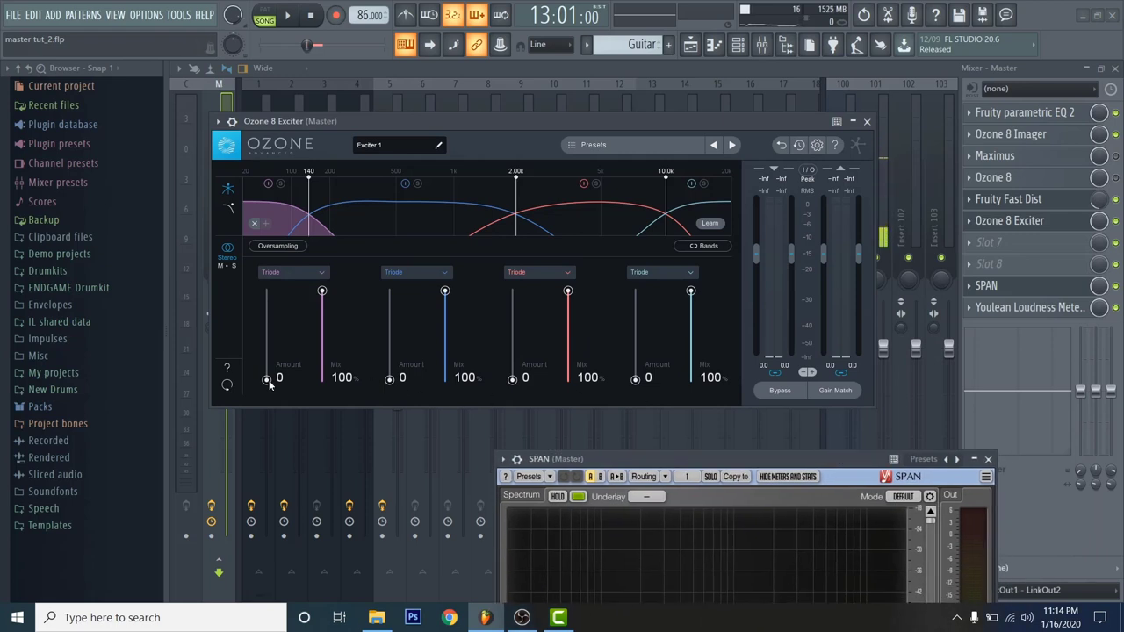
- Raise Exciter band 2 amount to 9.8, reset band 1 to 0, and play the beat
drag(266, 379, 274, 339)
drag(390, 379, 388, 317)
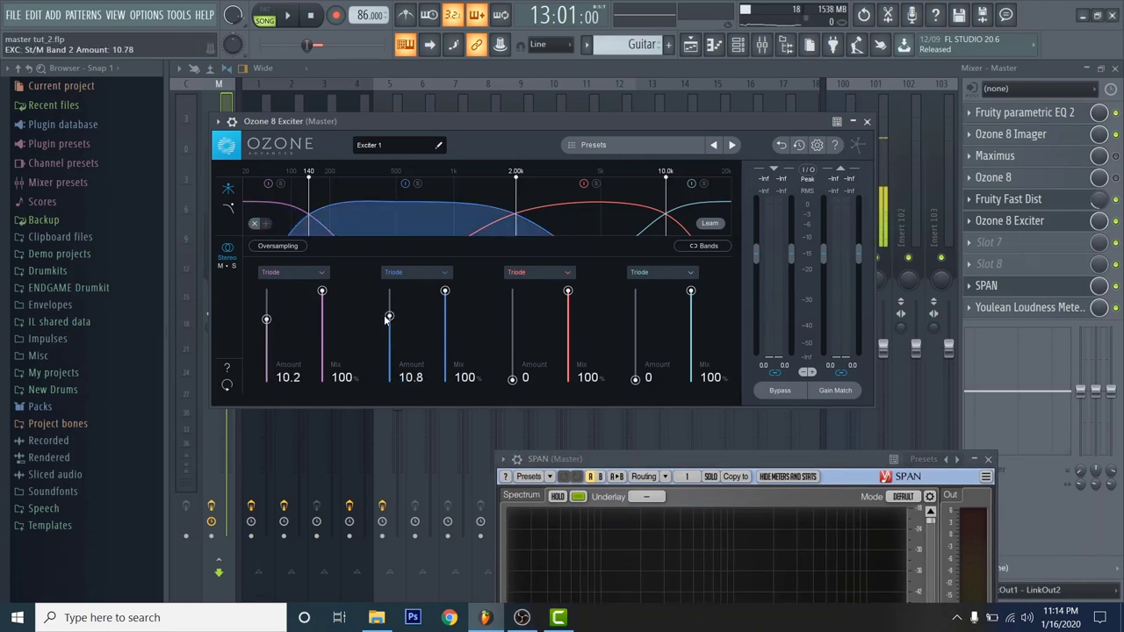
double_click(266, 319)
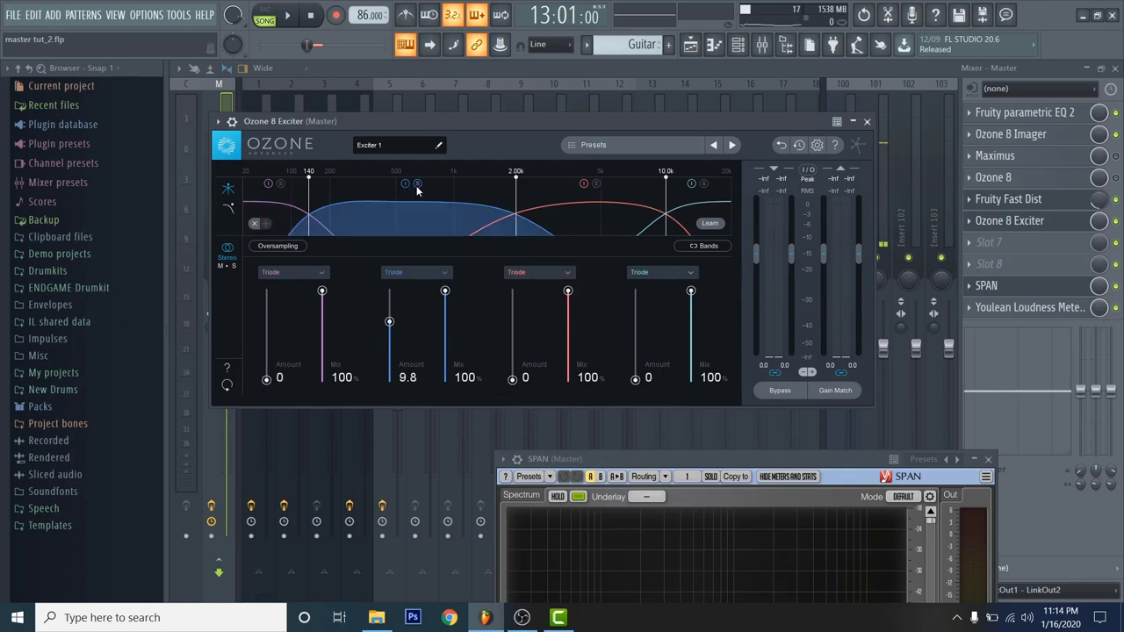
click(287, 16)
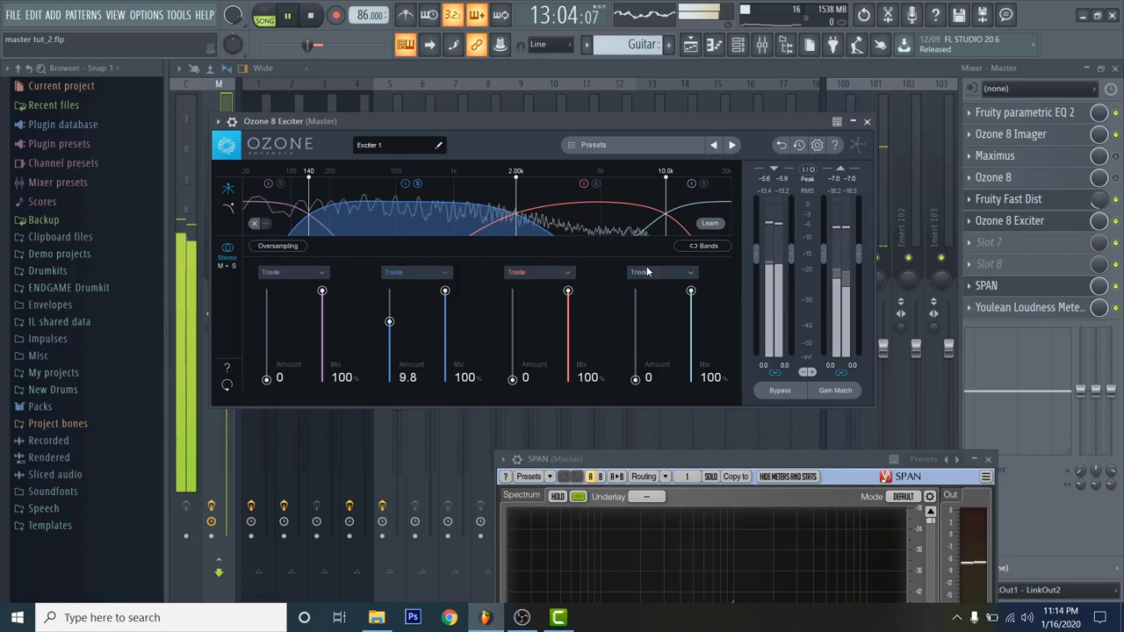
- Switch Exciter band 2 saturation from Triode to Analog and raise band 3 amount to 9.1
click(1019, 220)
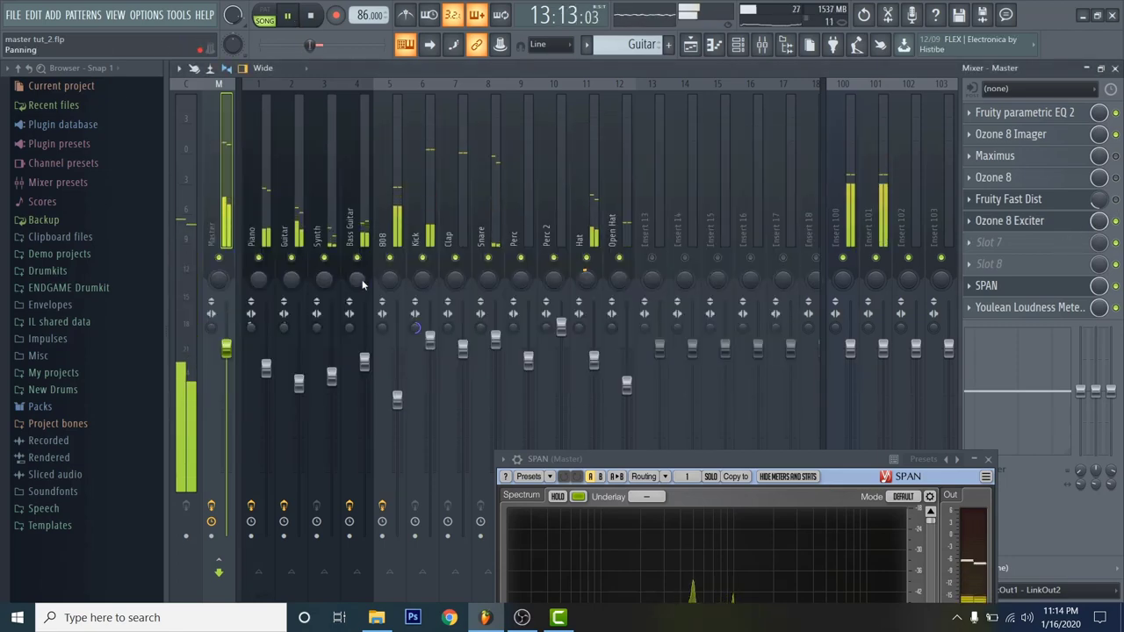
click(1032, 224)
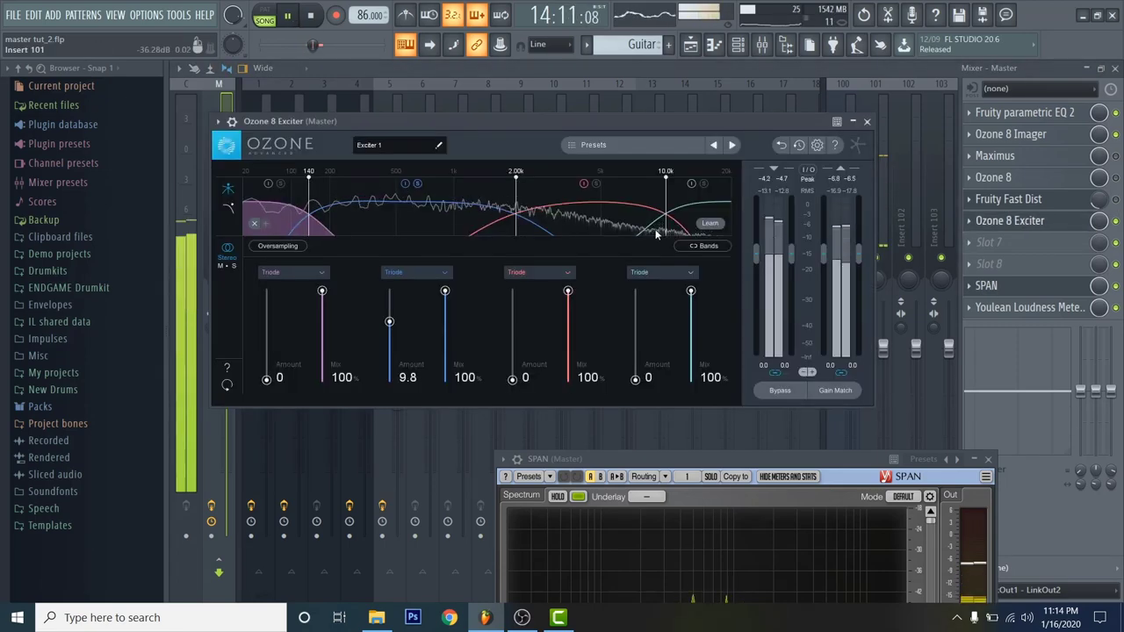
drag(390, 323, 366, 304)
click(395, 272)
click(394, 289)
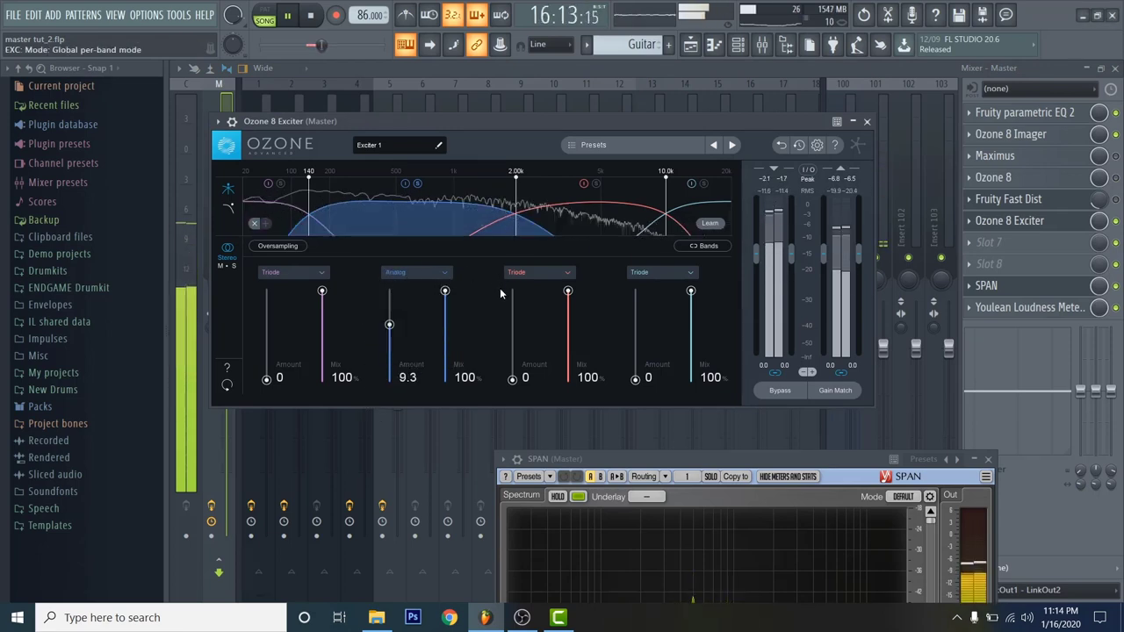
drag(512, 387, 448, 328)
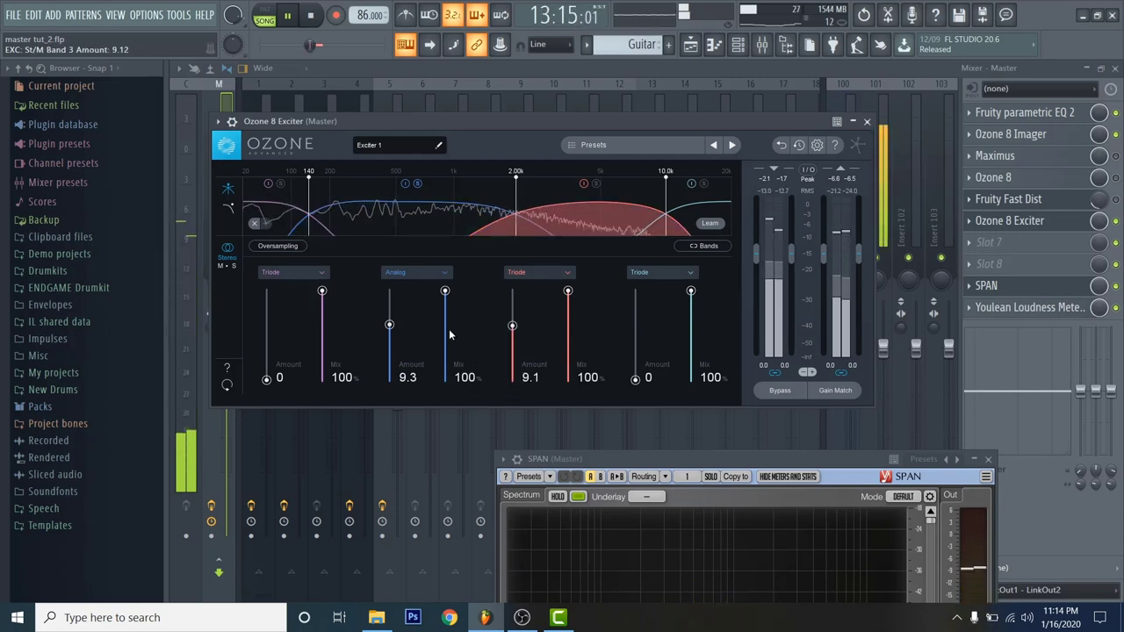
- Compare the excited and dry sound by toggling the Exciter's Bypass repeatedly
click(769, 392)
click(770, 392)
click(769, 392)
click(772, 387)
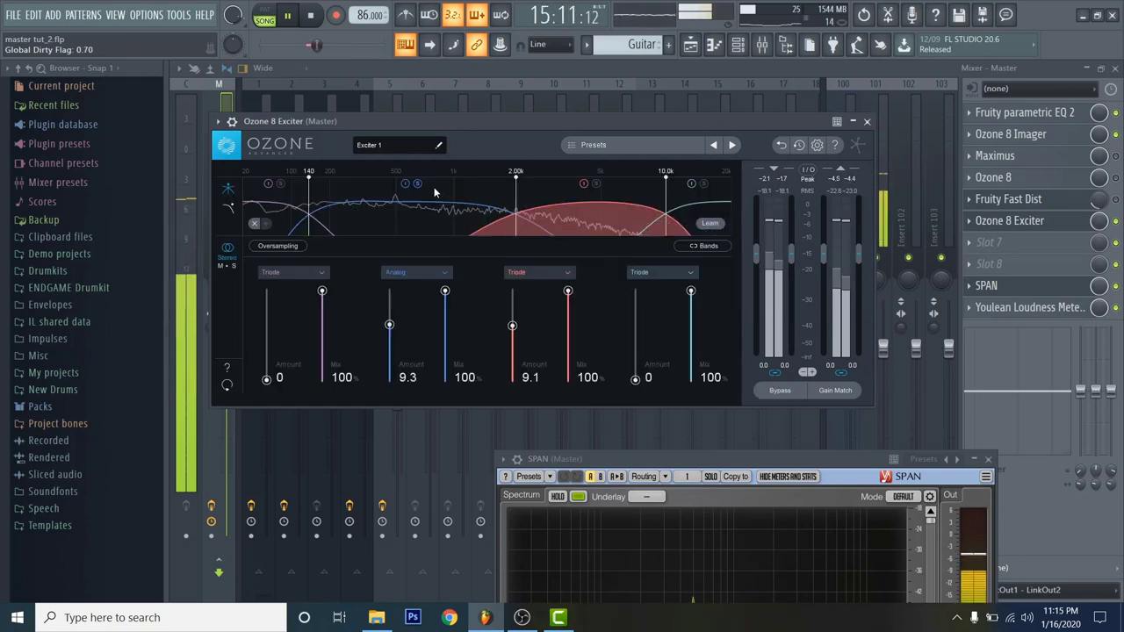
click(781, 392)
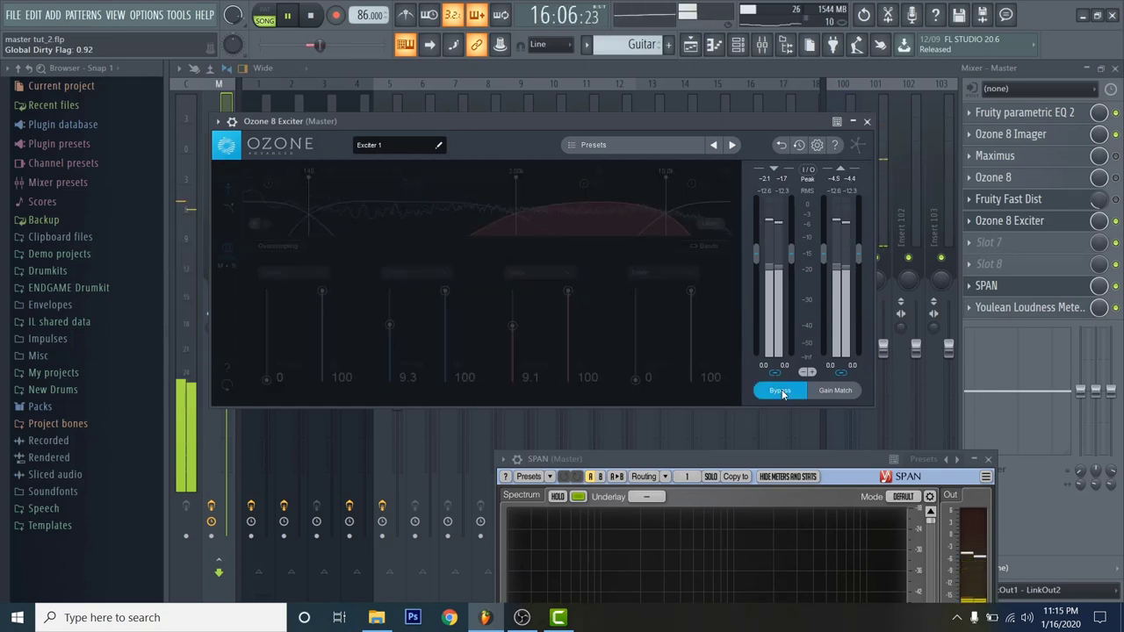
click(781, 393)
click(782, 392)
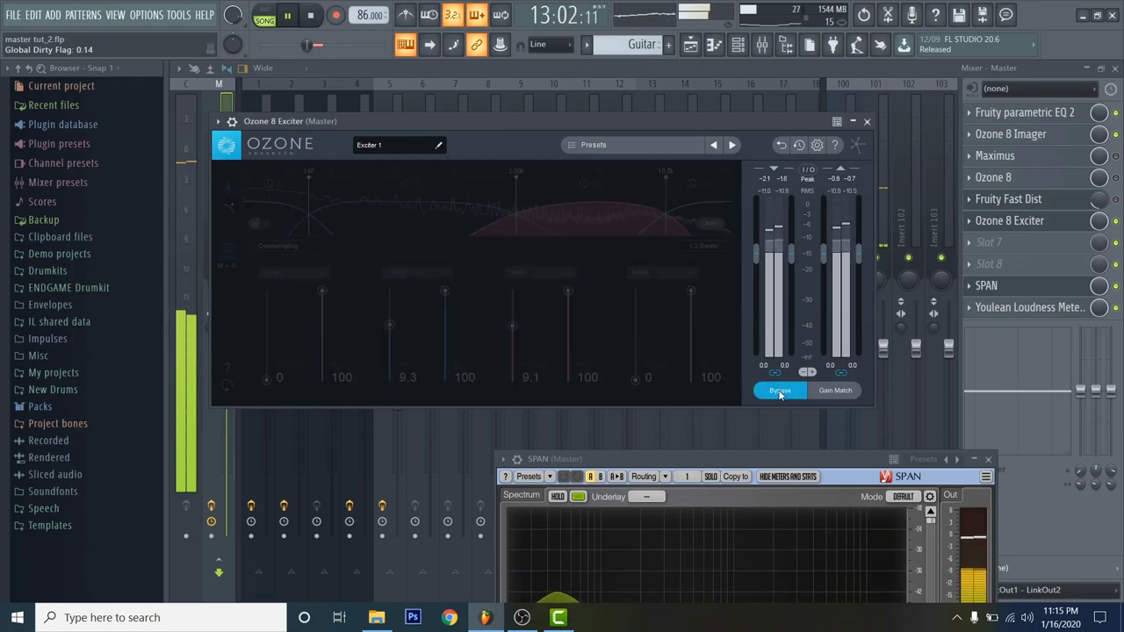
click(778, 392)
click(778, 391)
click(778, 391)
click(776, 391)
click(776, 391)
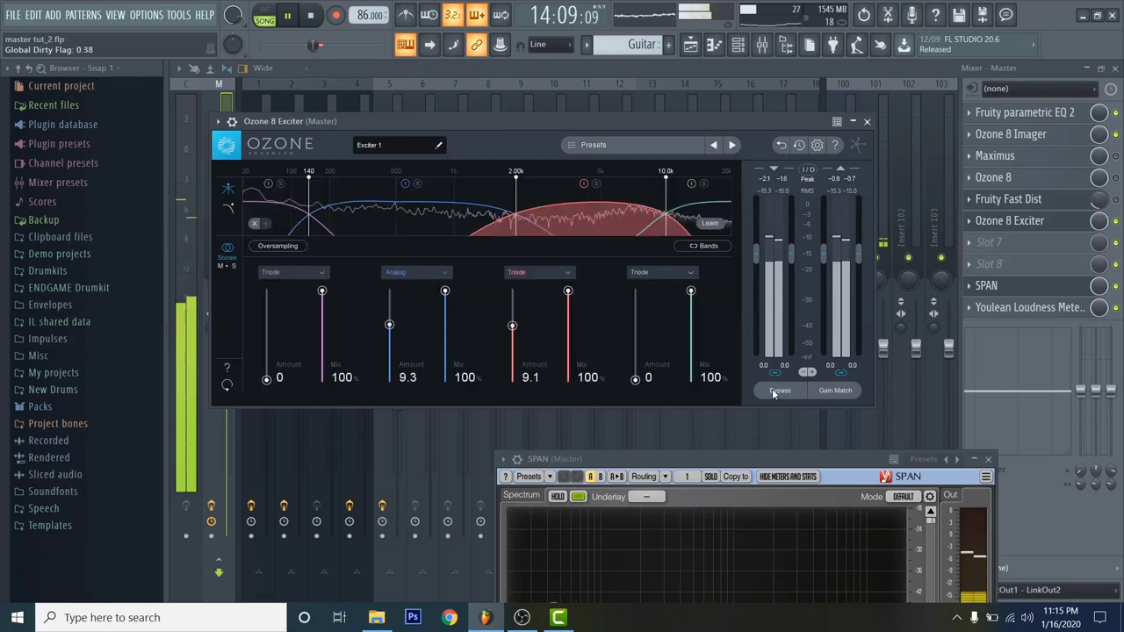
click(776, 391)
click(776, 391)
- Lower bands 2 and 3 to 3.5 and 3.1 amount with 53.6% and 56.2% mix
drag(389, 324, 389, 360)
drag(514, 327, 514, 360)
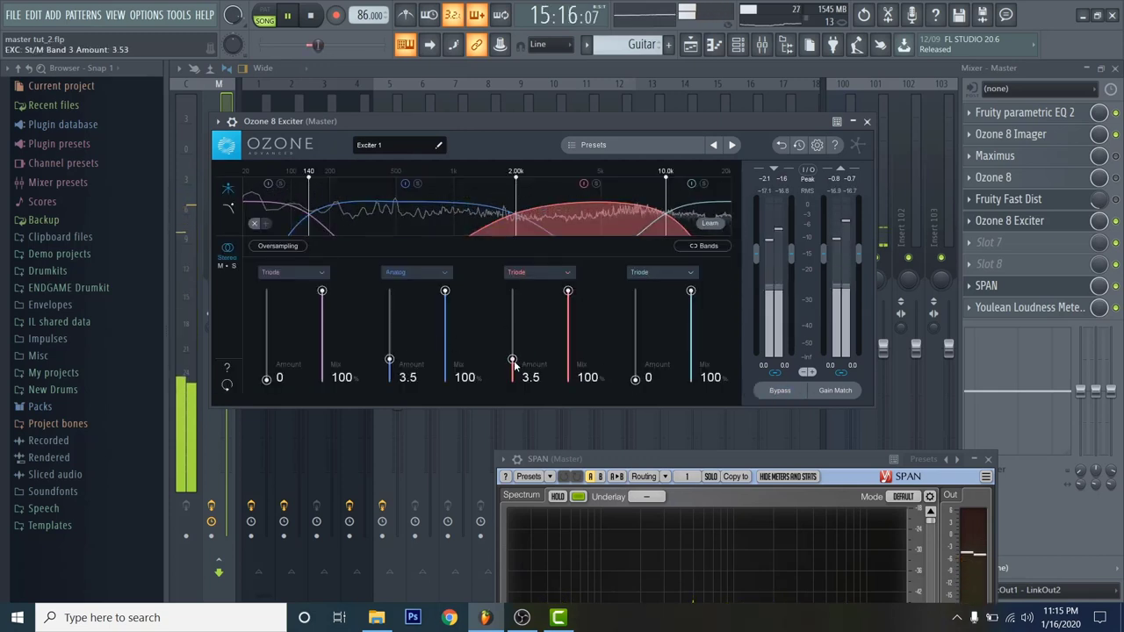
drag(567, 298, 566, 338)
drag(447, 299, 444, 331)
click(779, 391)
click(780, 391)
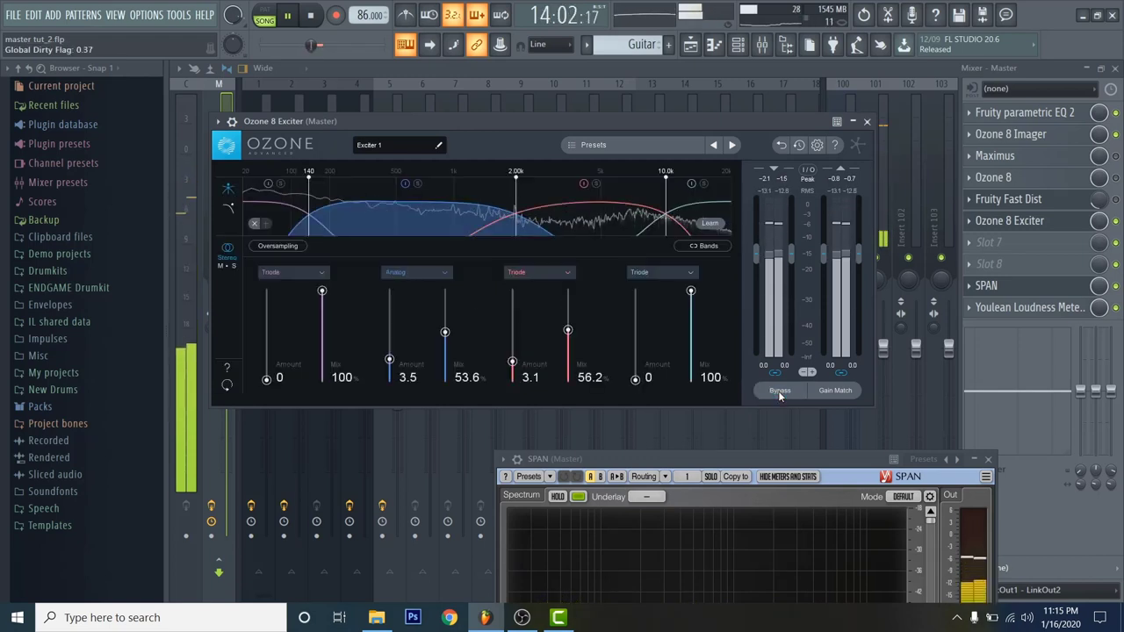
click(867, 122)
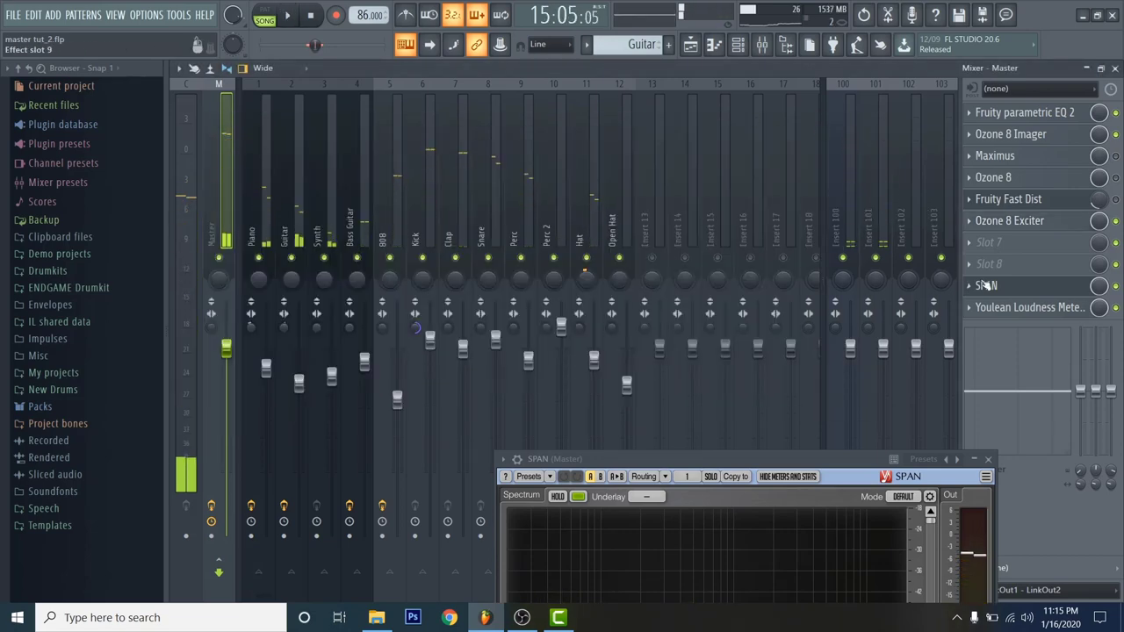
- Reset the Maximus soft saturation threshold to no saturation
click(1001, 156)
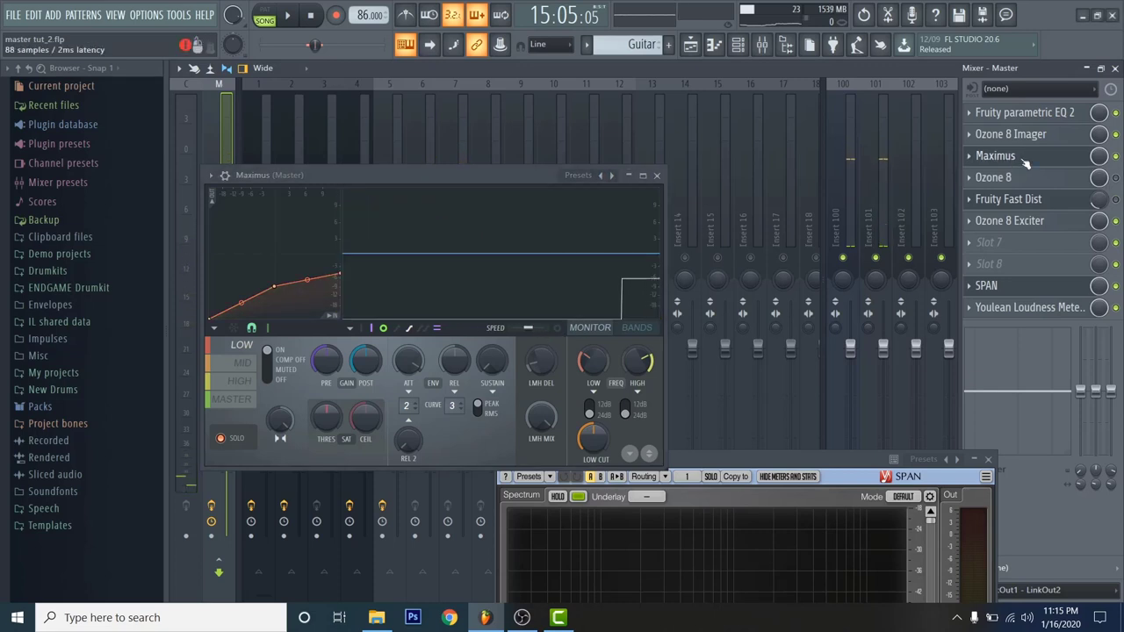
drag(326, 414, 326, 414)
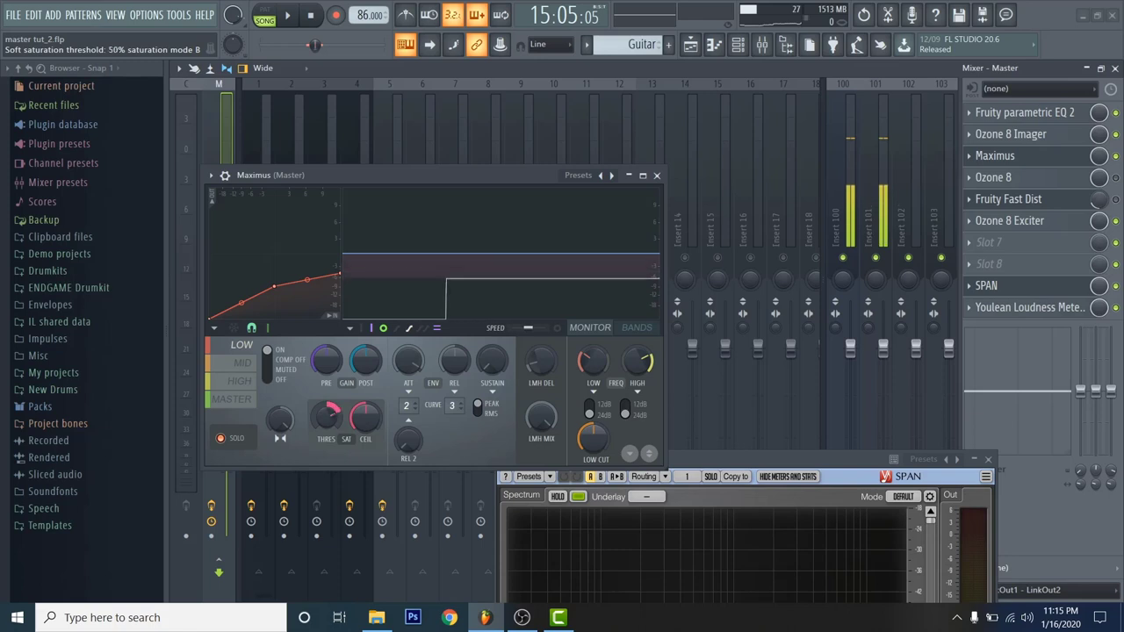
right_click(339, 416)
click(347, 404)
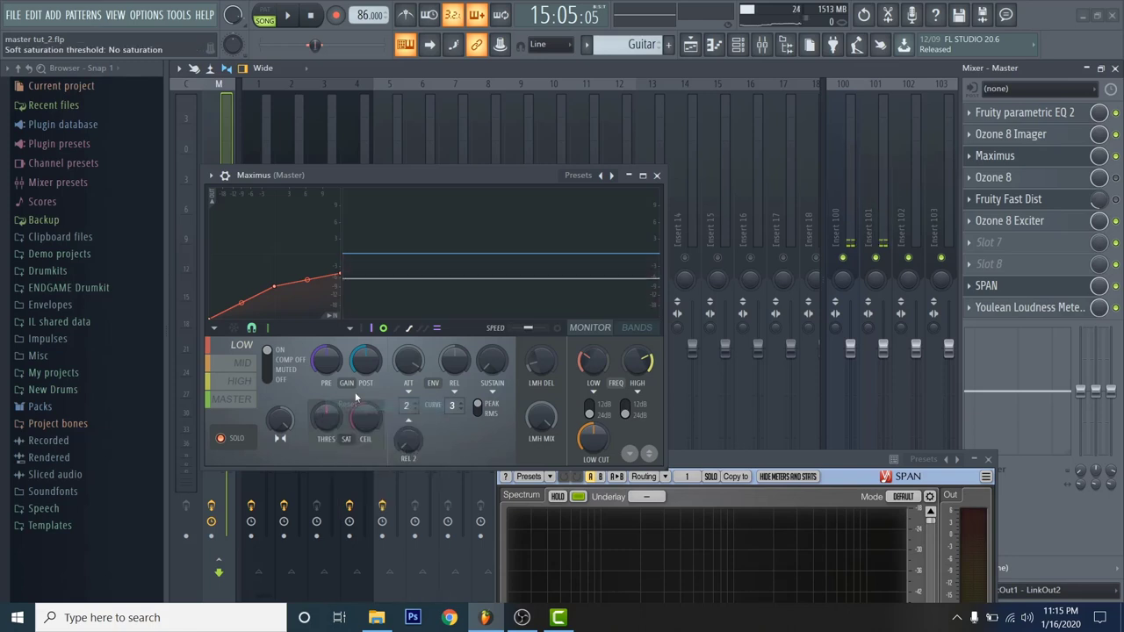
click(654, 176)
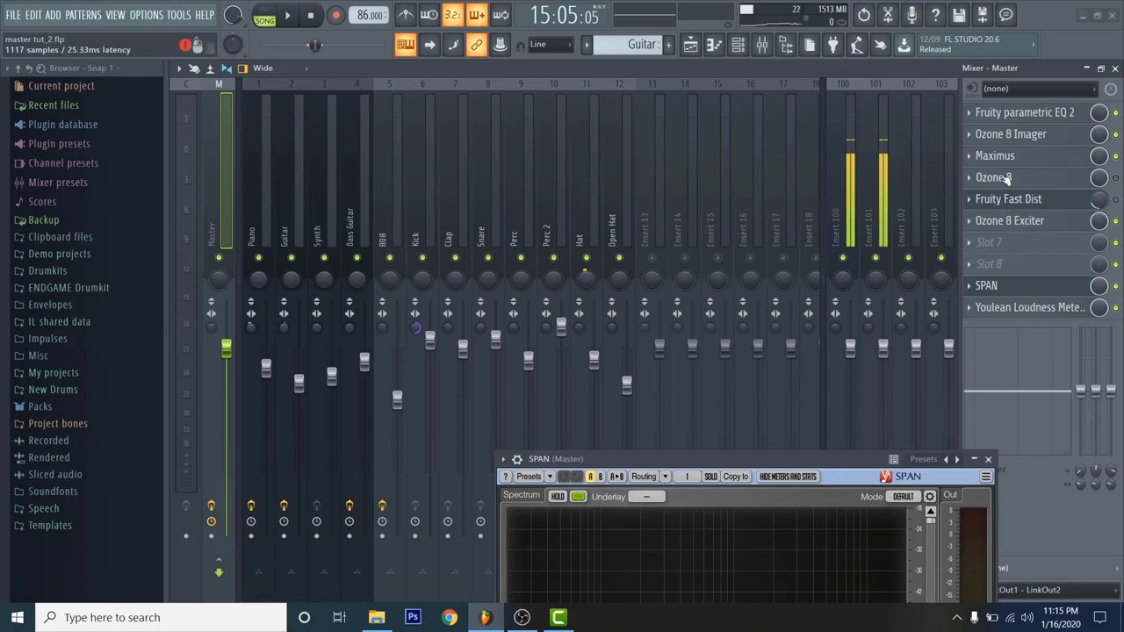
- With the beat playing, shift parametric EQ 2 band 5 to about 1.2 kHz
click(1021, 118)
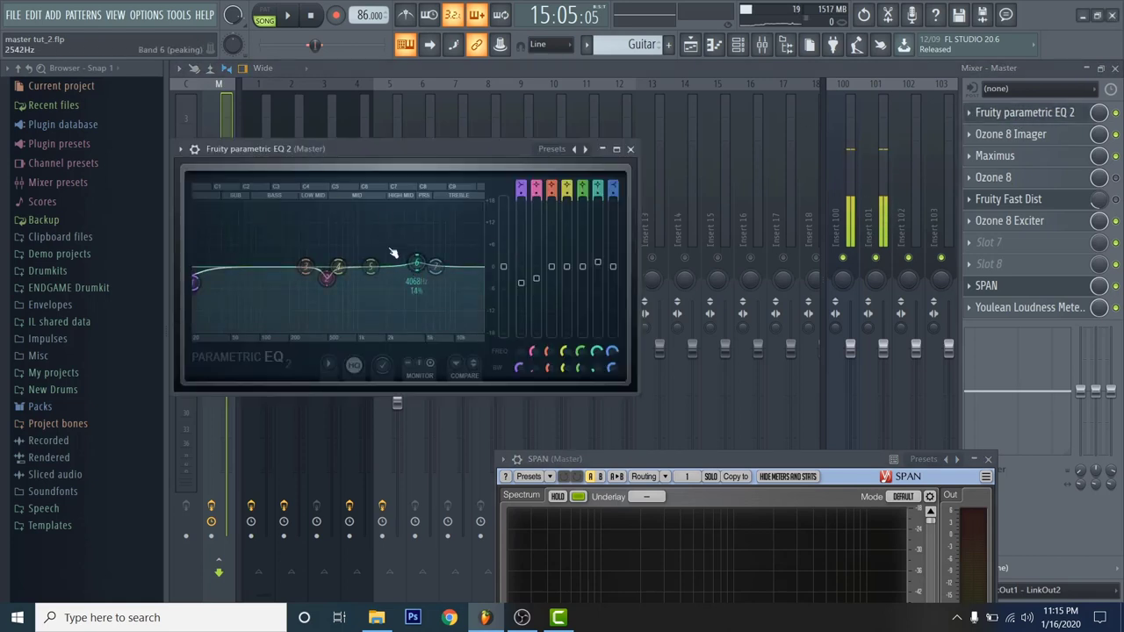
click(291, 16)
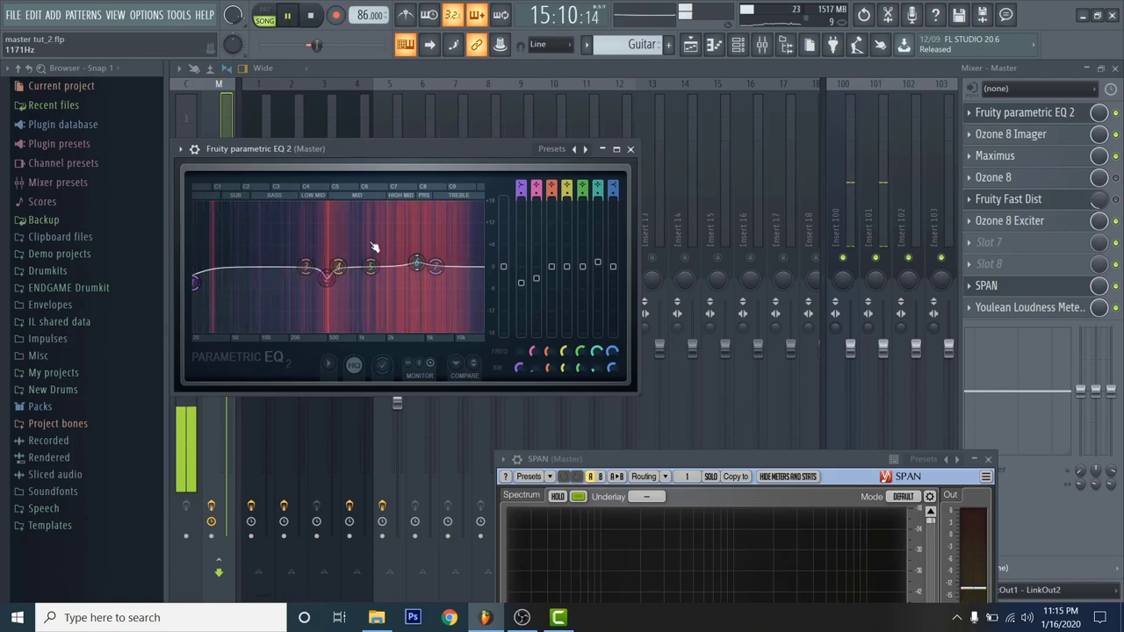
click(1036, 221)
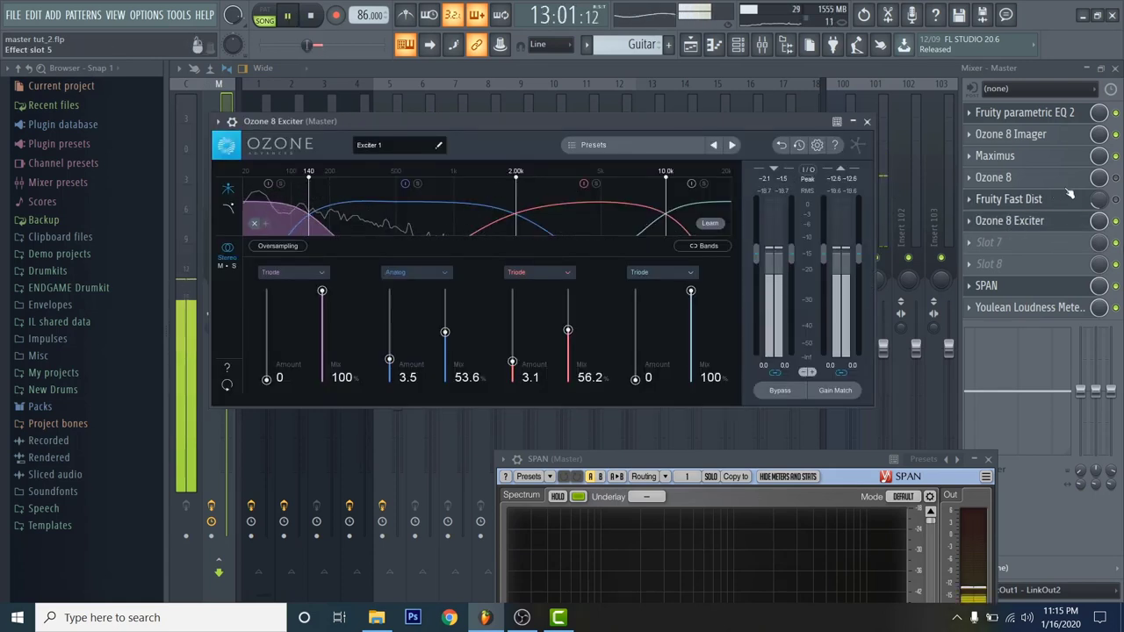
click(1032, 221)
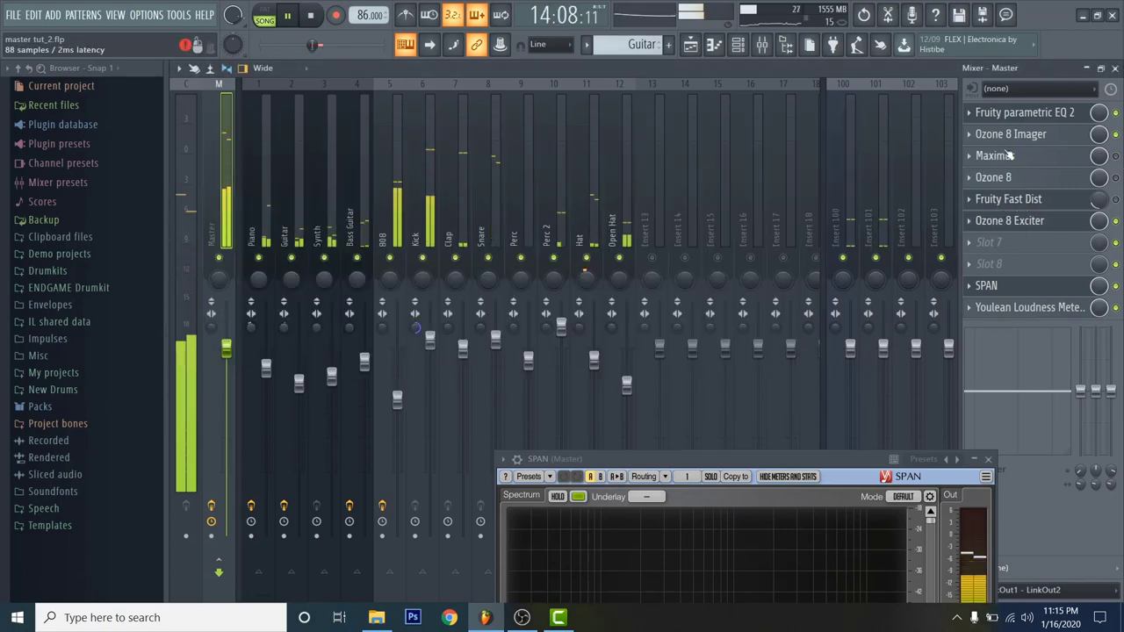
click(1022, 115)
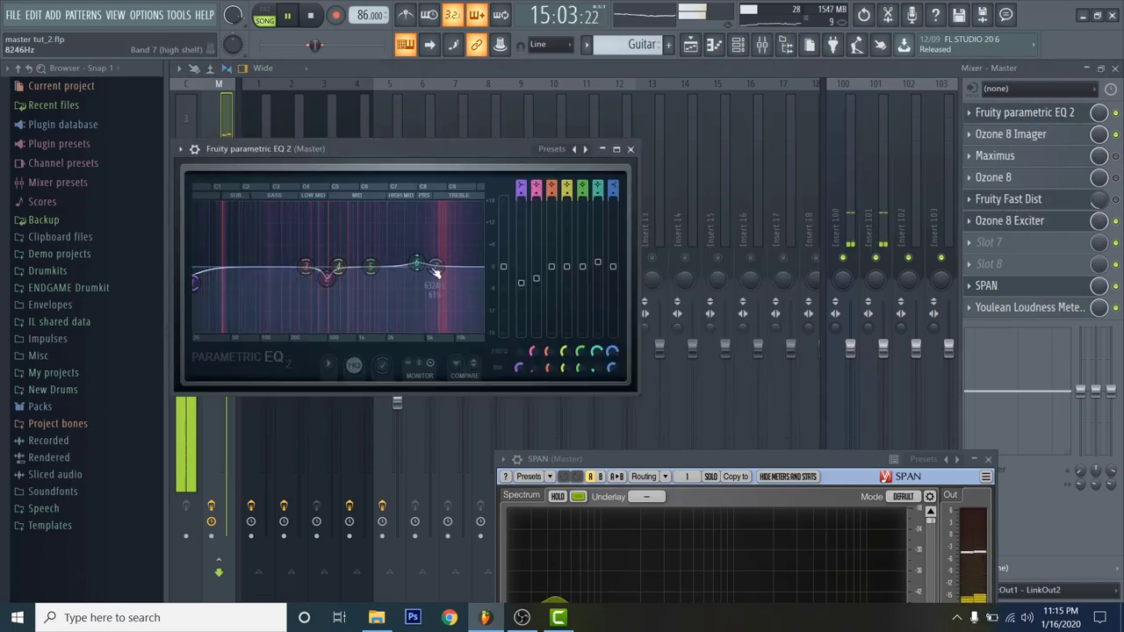
drag(385, 268, 326, 266)
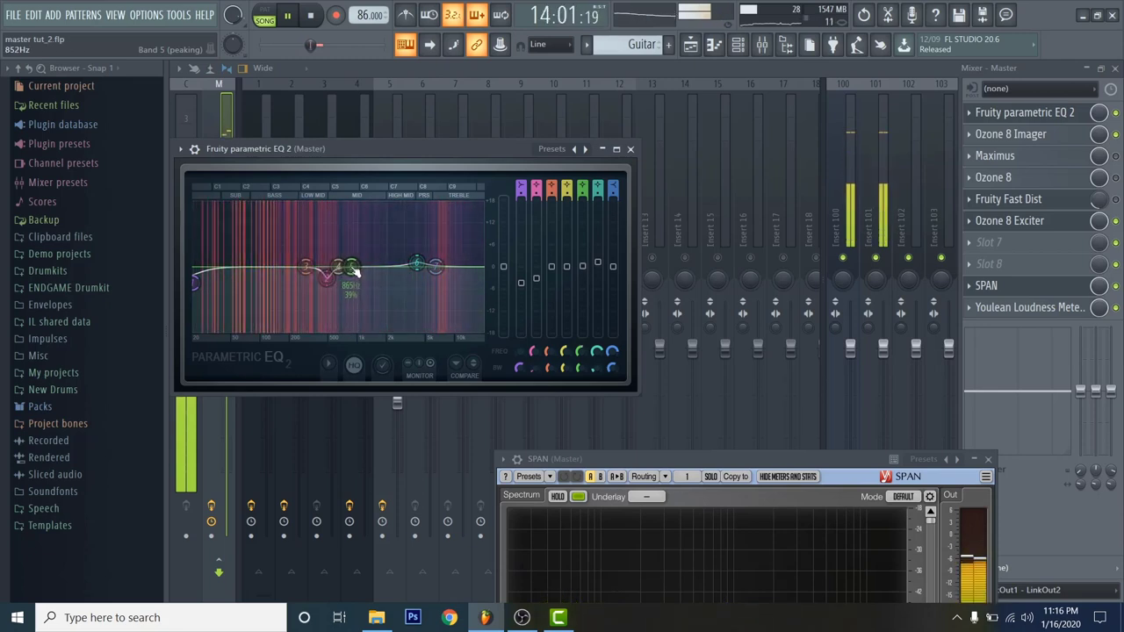
drag(350, 269, 370, 268)
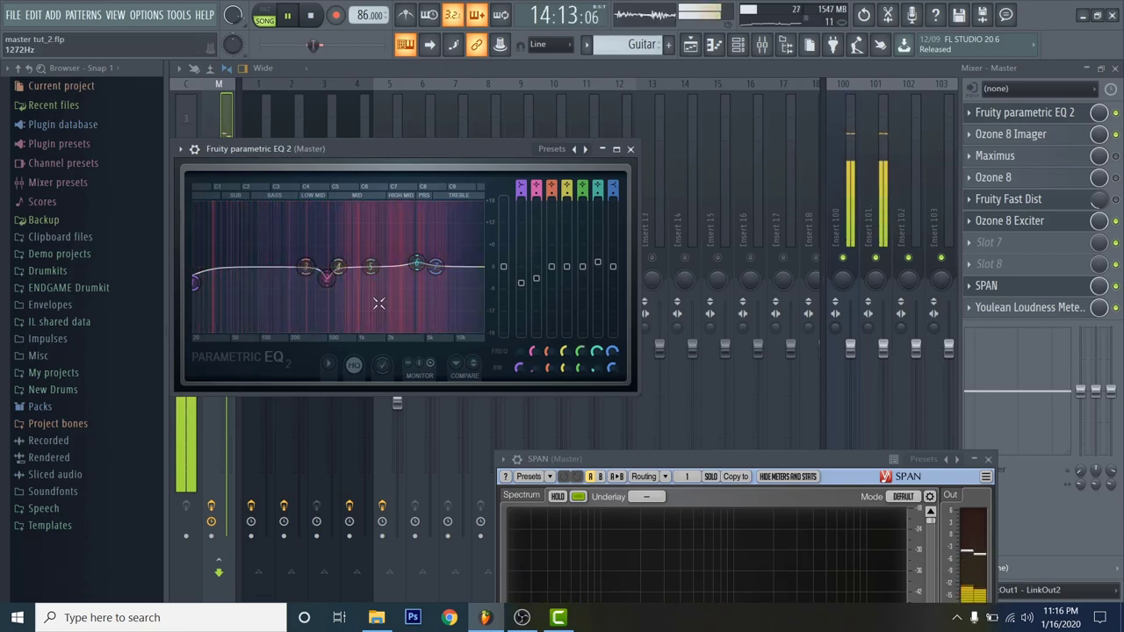
click(630, 150)
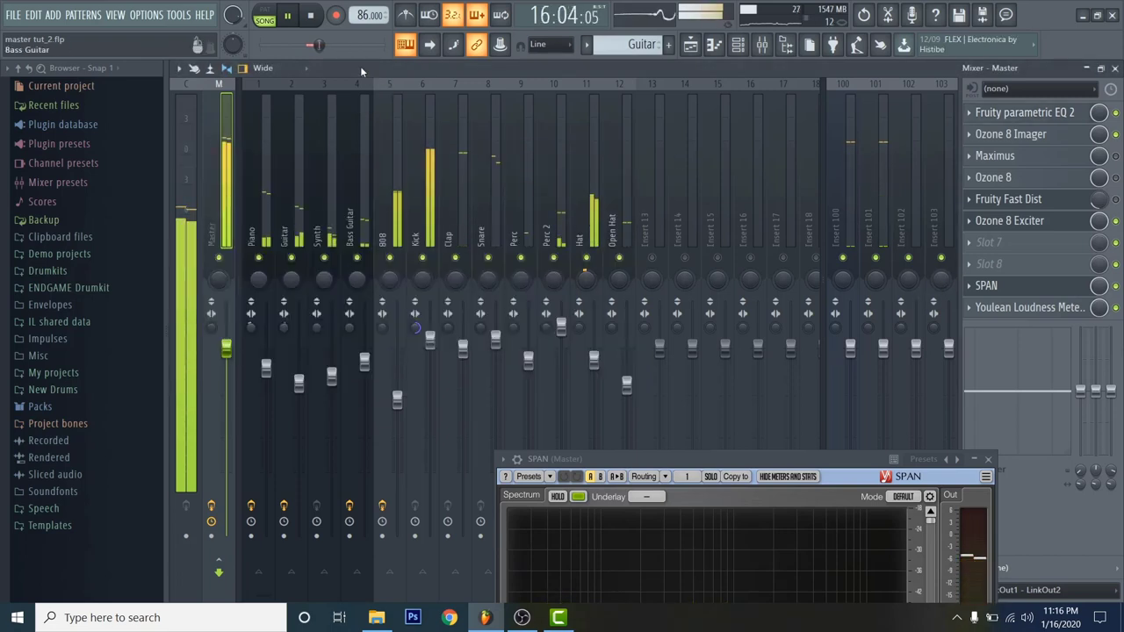
- Stop playback and load Fruity Multiband Compressor into master slot 7
key(space)
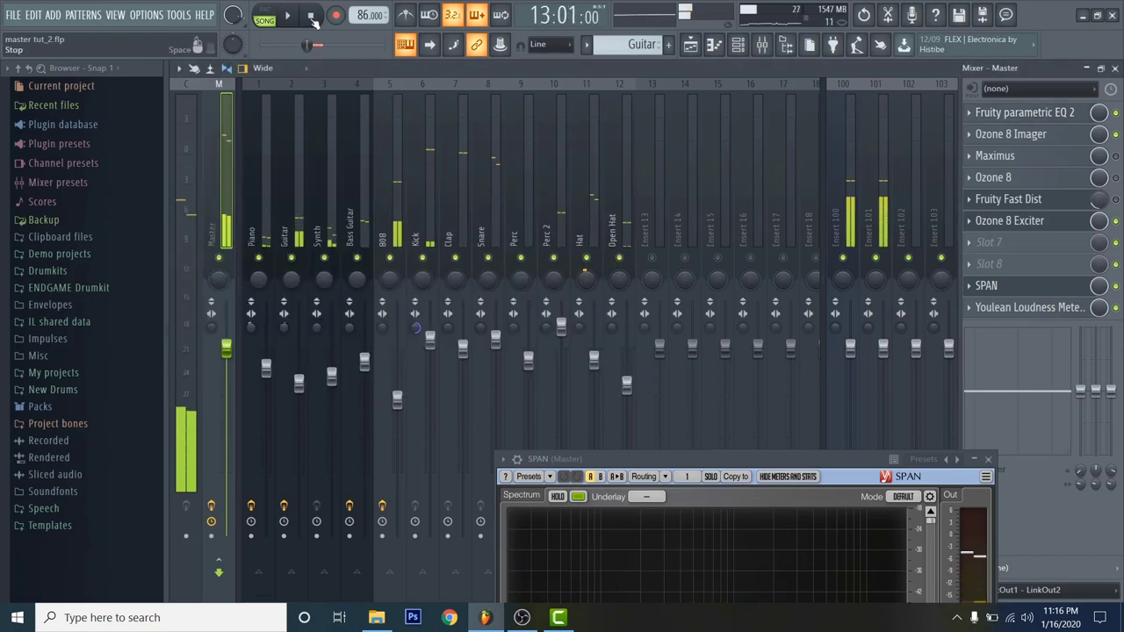
click(997, 244)
key(Escape)
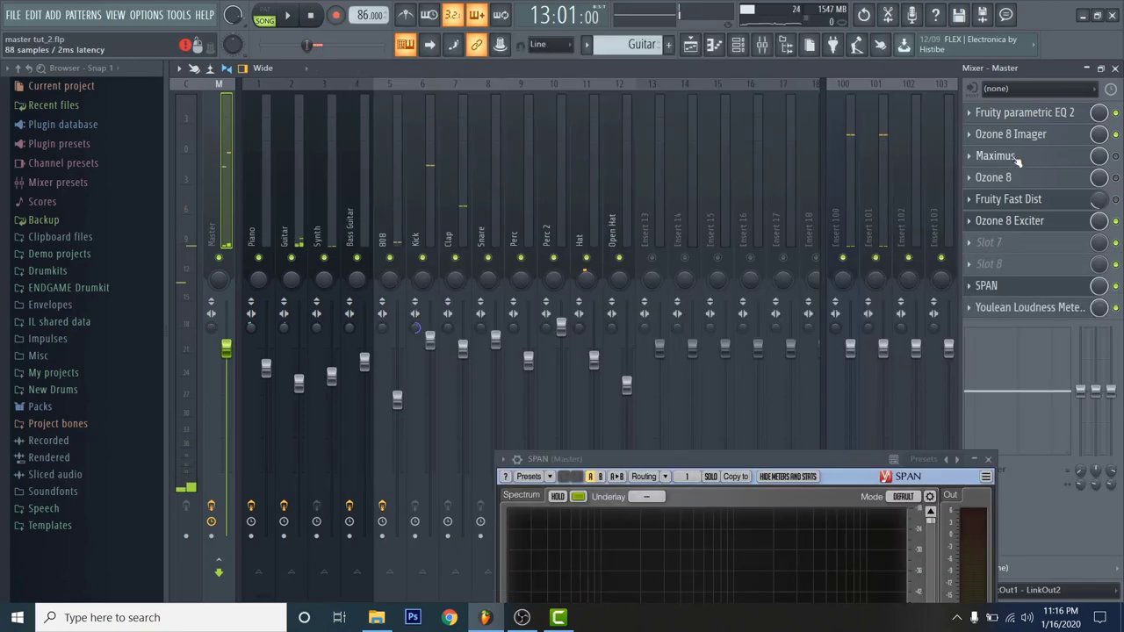
click(987, 251)
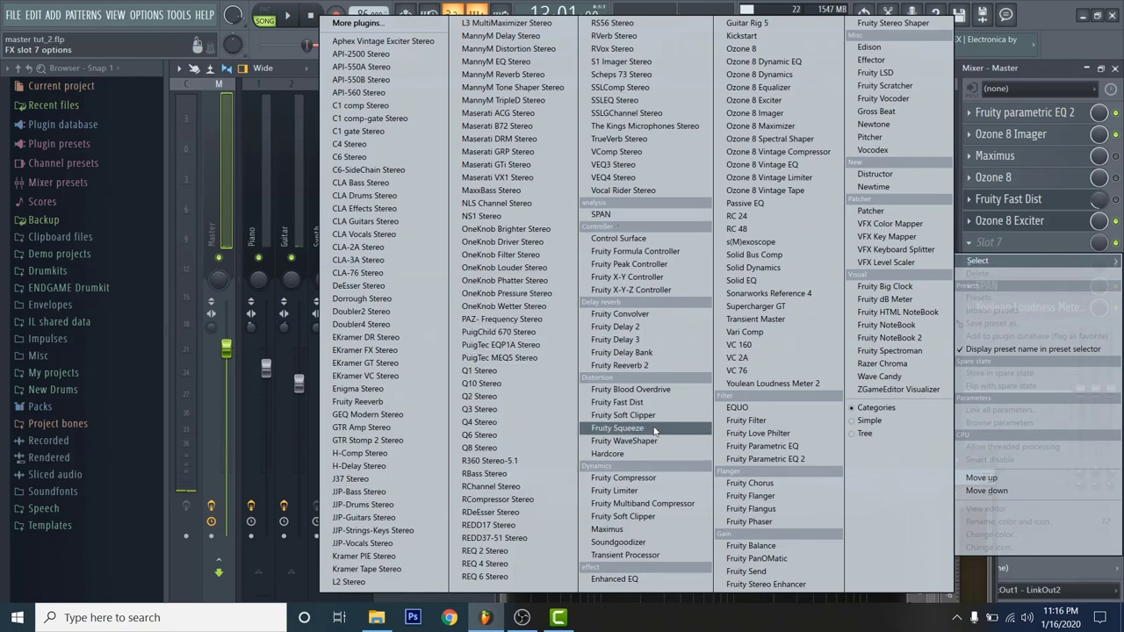
click(673, 503)
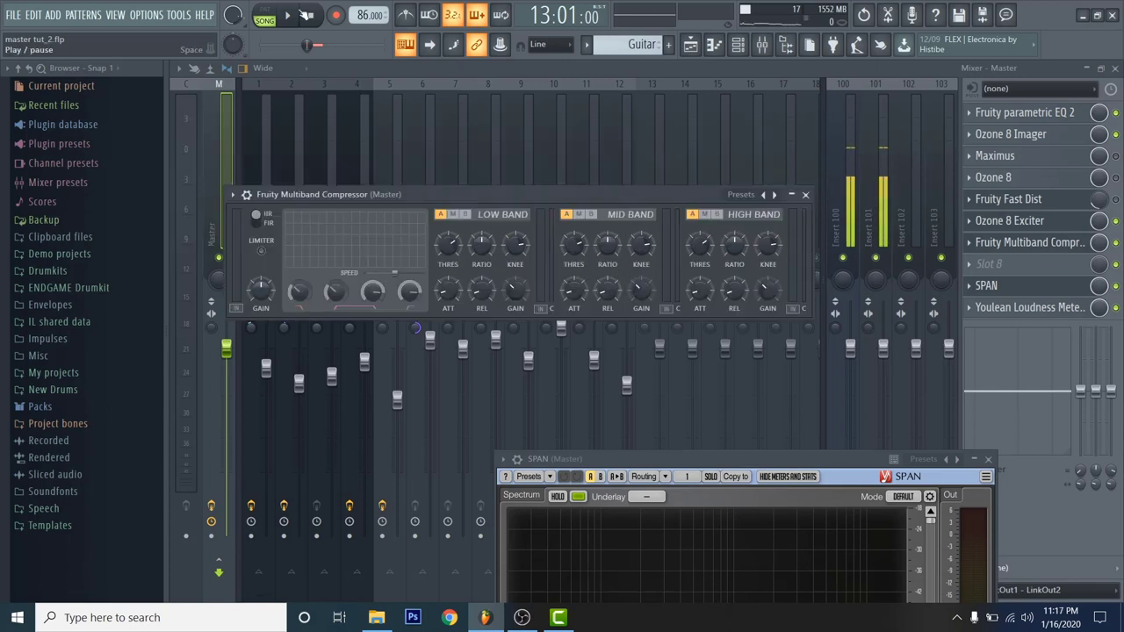
- Play the beat, mute the low band, and lower the high-band threshold to -28.3 dB
click(295, 25)
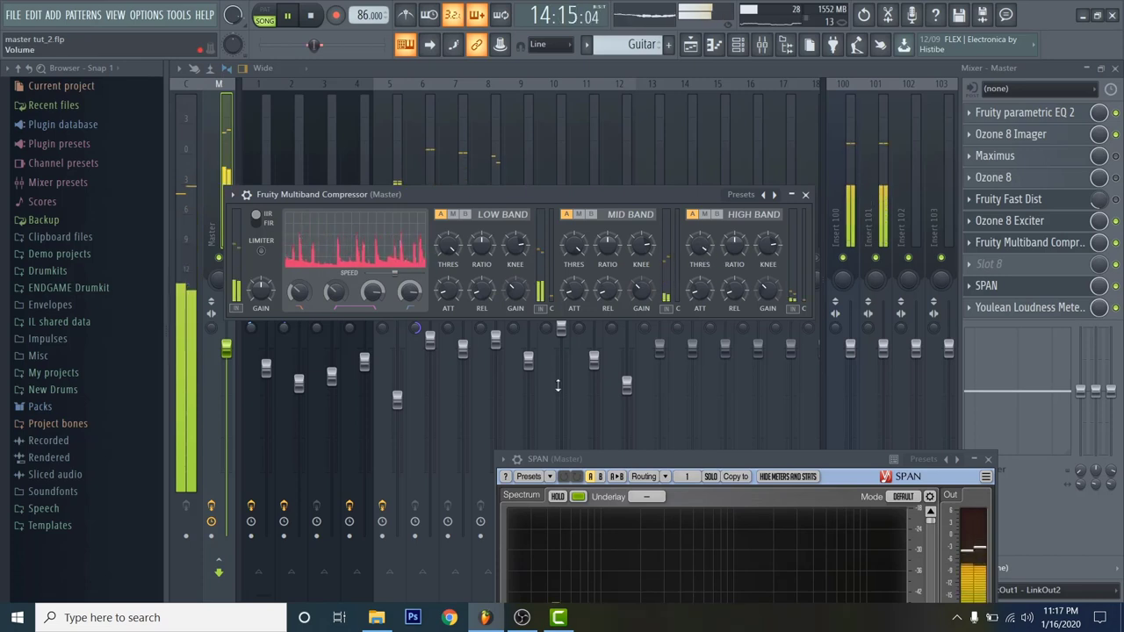
click(452, 214)
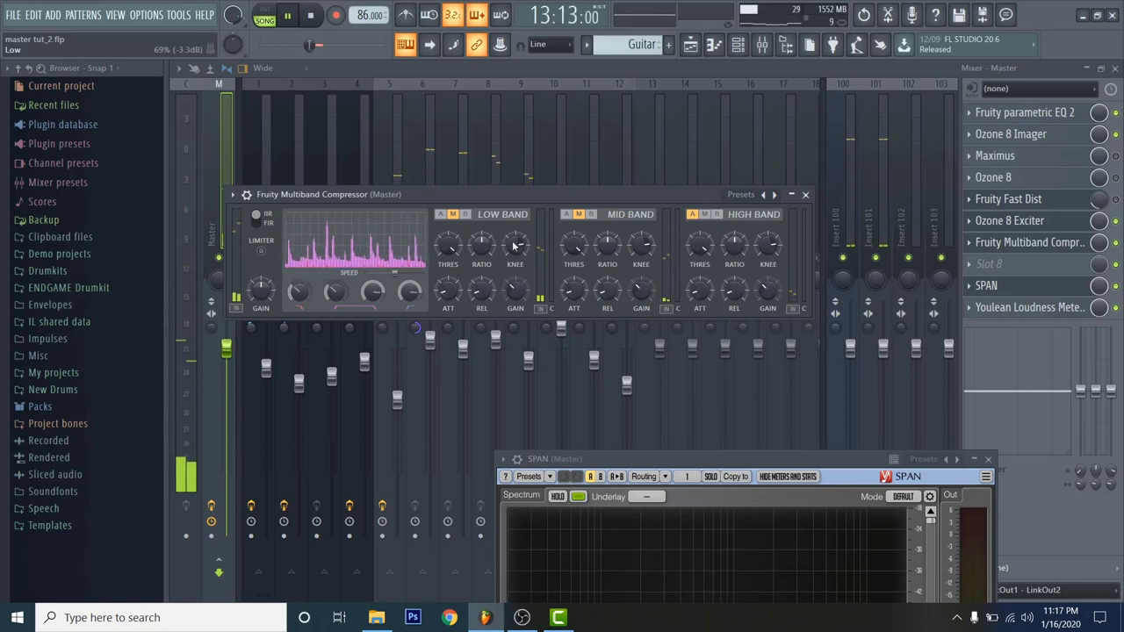
drag(706, 249, 707, 283)
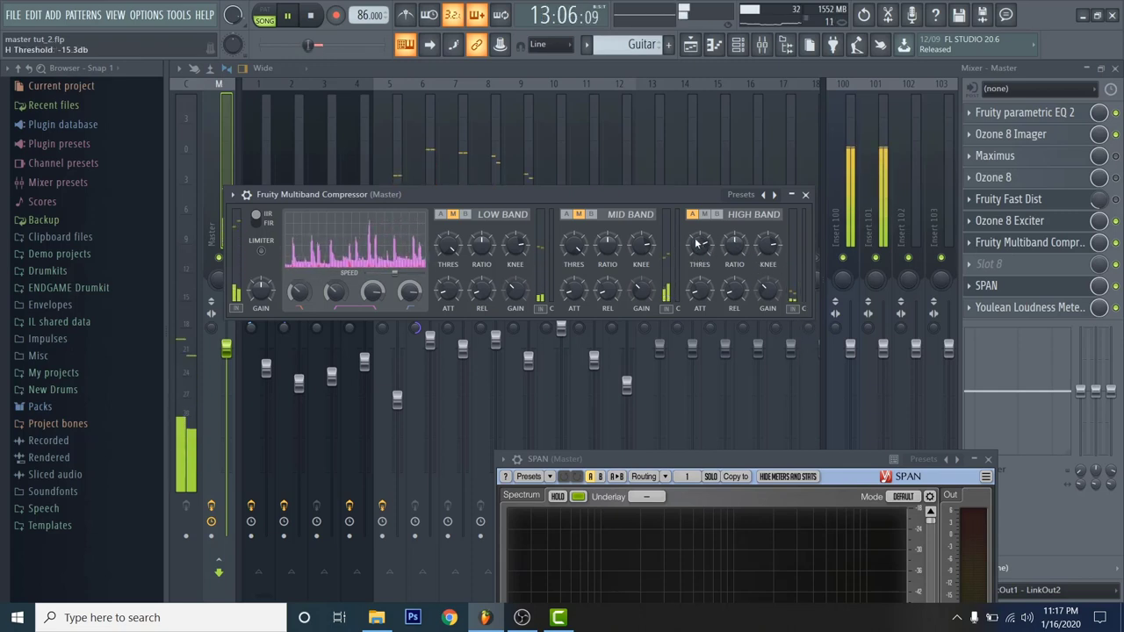
drag(700, 246, 700, 255)
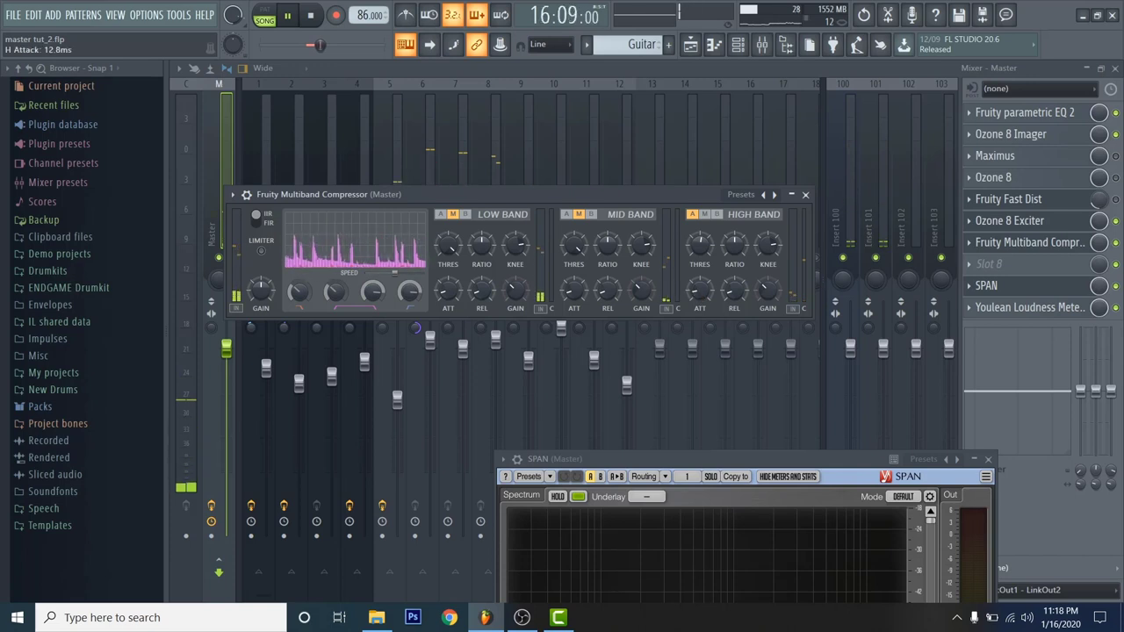
- Lengthen the multiband compressor's high-band attack to about 52 ms
drag(699, 289, 699, 281)
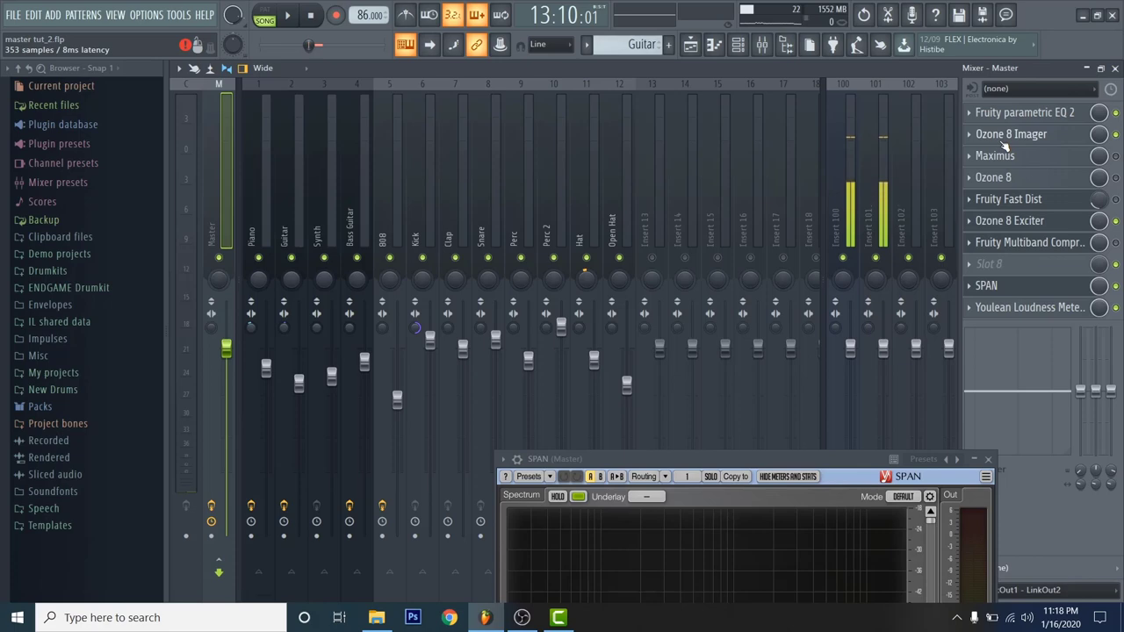
- Load Fruity Limiter into master slot 8, start playback, and arrange it beside SPAN
click(988, 264)
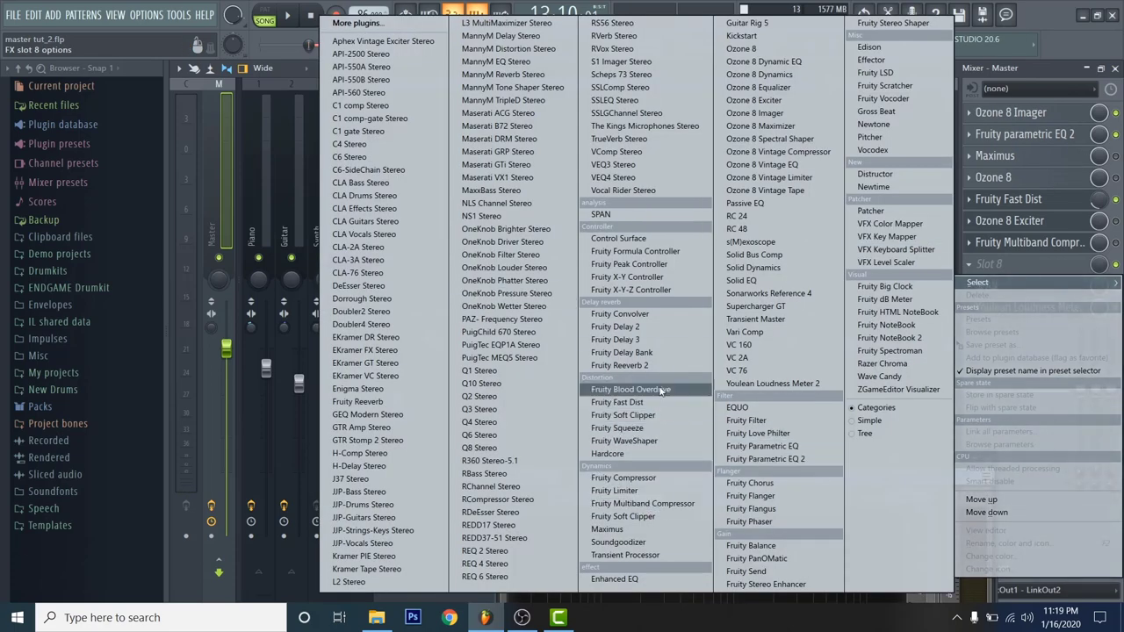
click(652, 495)
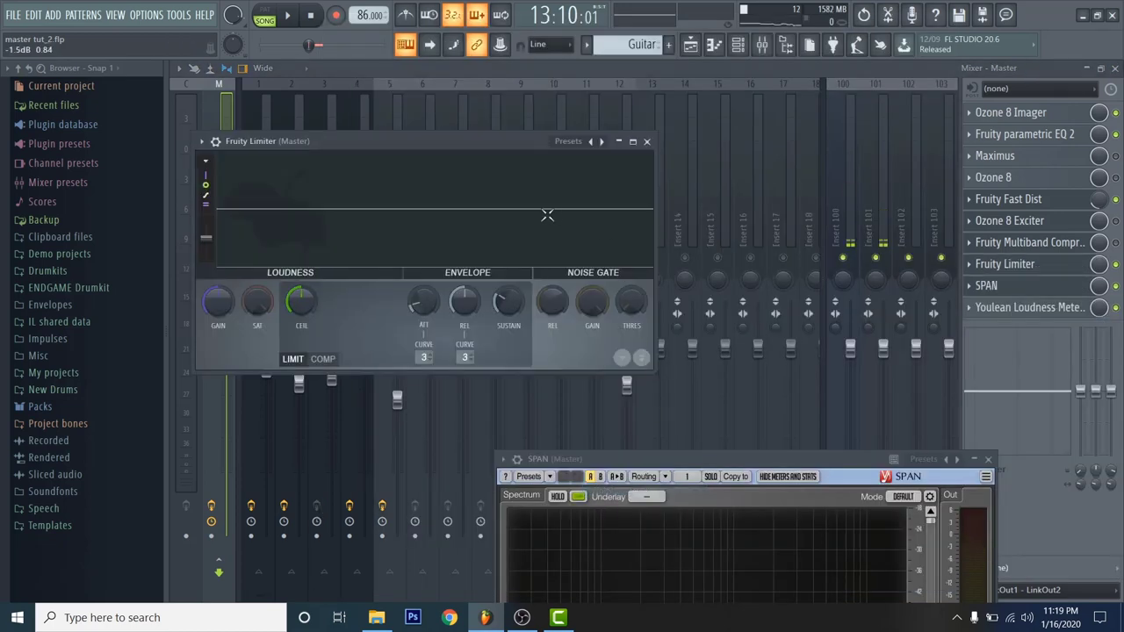
drag(654, 374, 724, 448)
key(space)
drag(713, 460, 727, 392)
drag(470, 141, 527, 86)
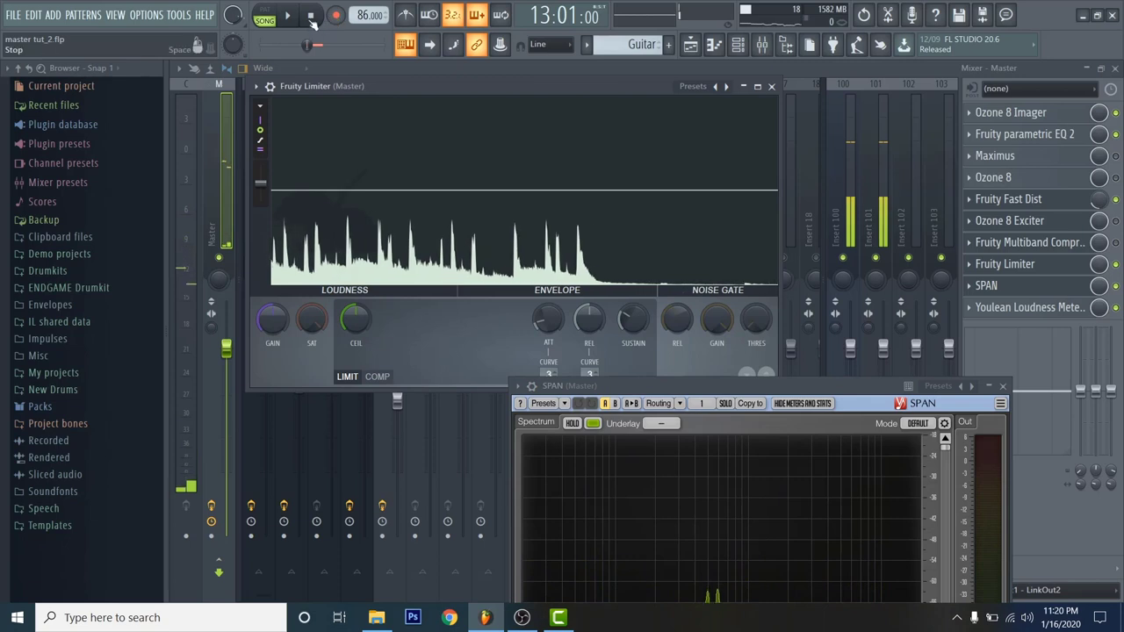
- Switch Fruity Limiter to COMP with -10.7 dB threshold, 1.4:1 ratio and 4.37 ms attack
click(377, 375)
click(298, 25)
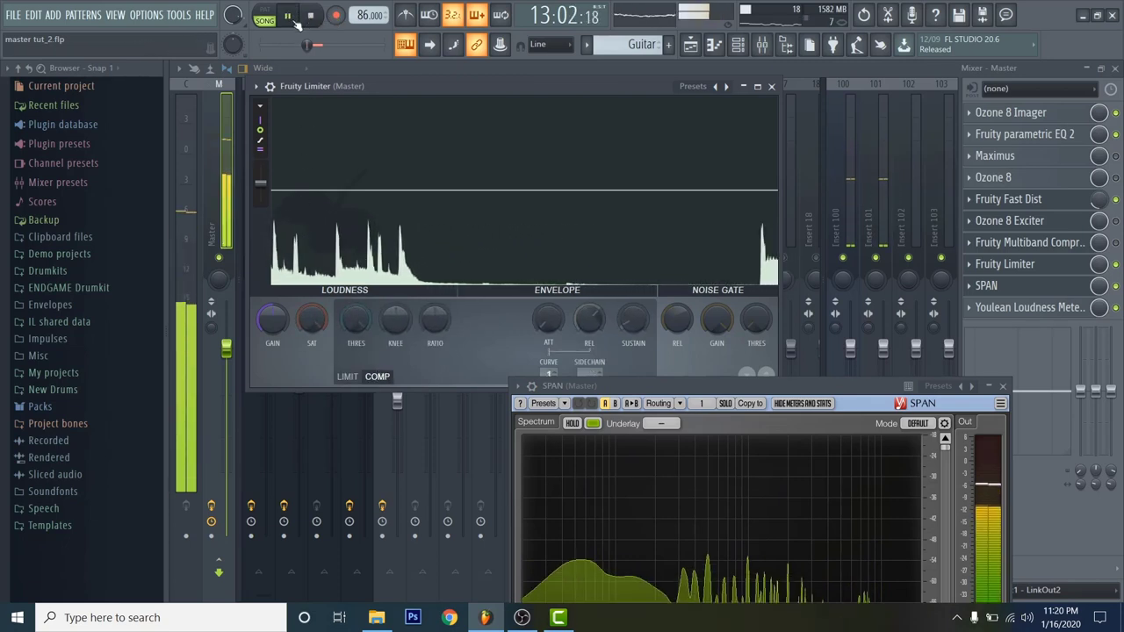
mouse_move(356, 318)
mouse_down()
mouse_move(356, 351)
mouse_move(359, 321)
mouse_up()
scroll(359, 321, down, 3)
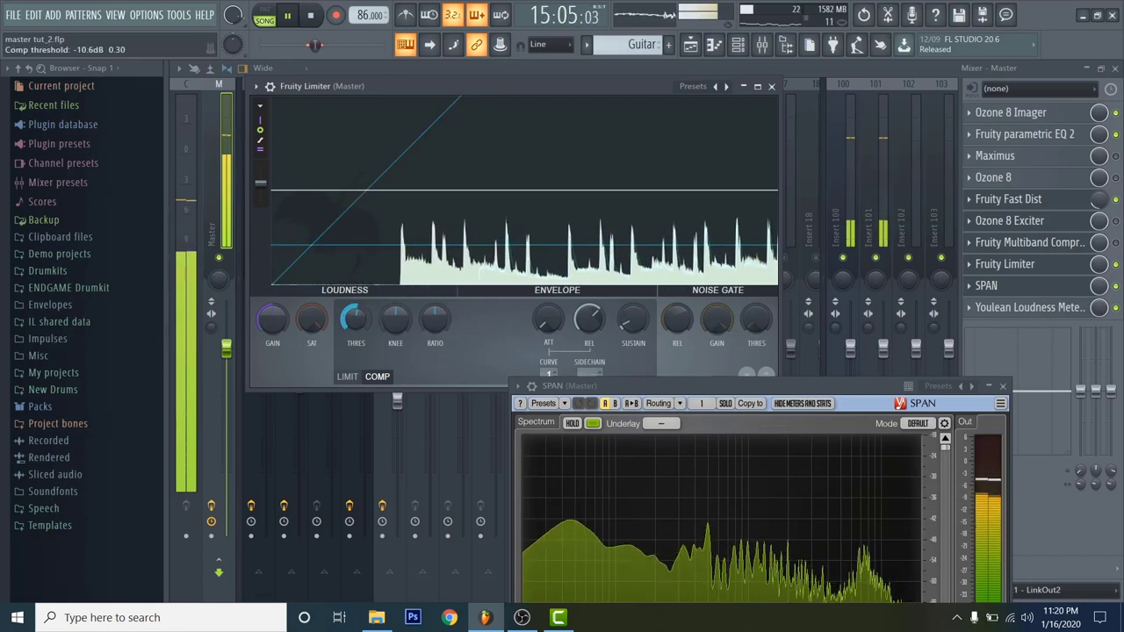
drag(434, 319, 435, 302)
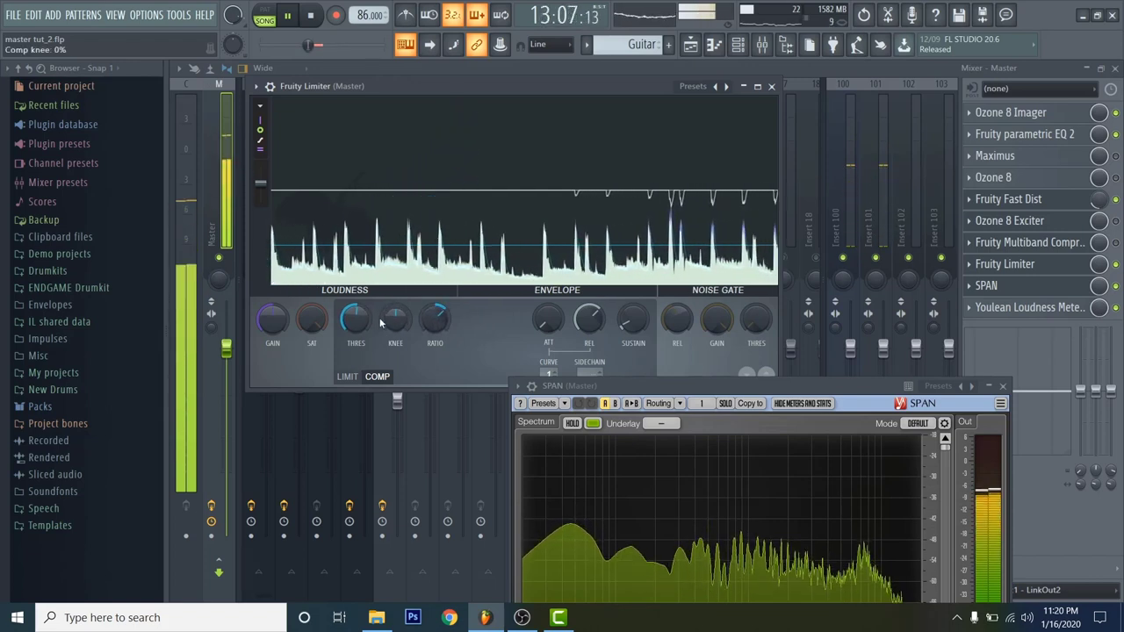
drag(548, 319, 548, 311)
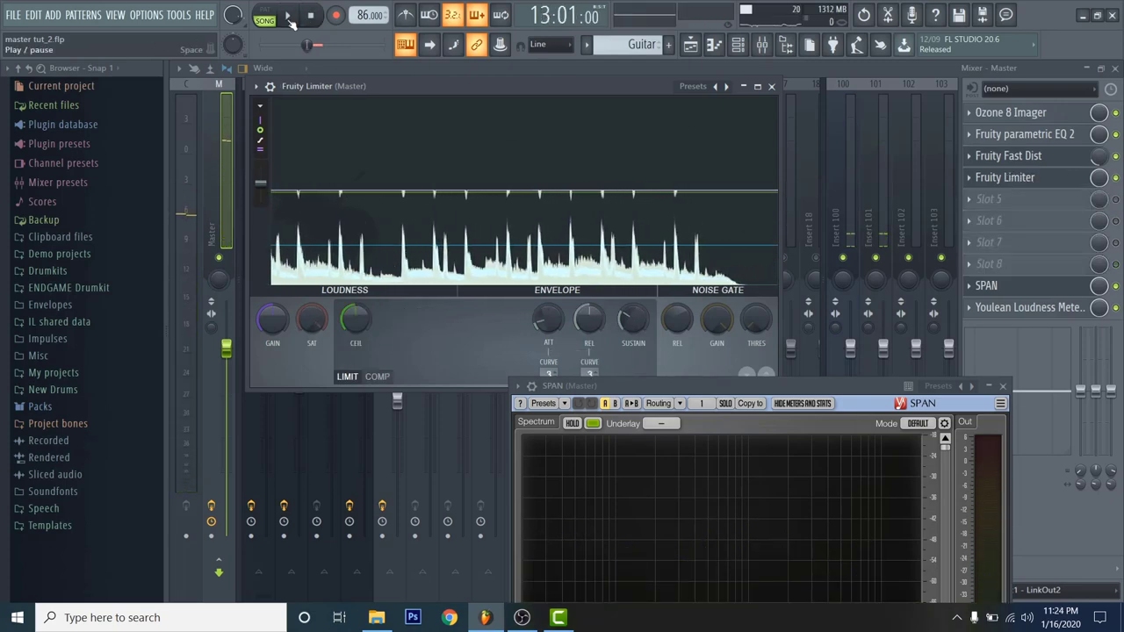
click(290, 18)
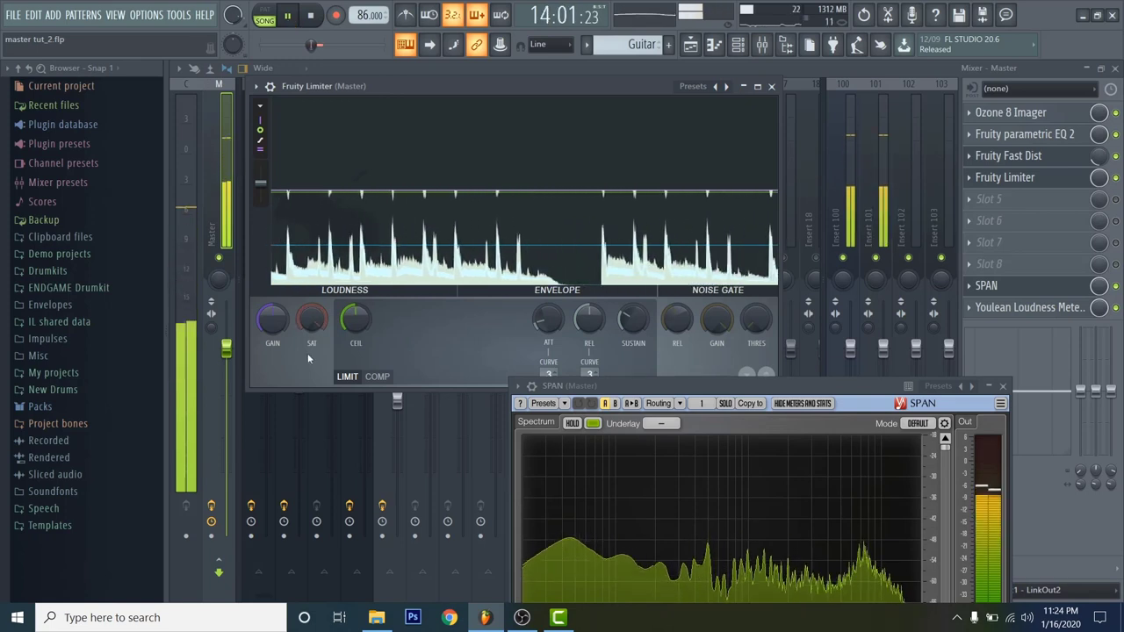
- Set the limiter ceiling to -0.2 dB and gain to about 6.3 dB, then stop playback
drag(356, 319, 356, 307)
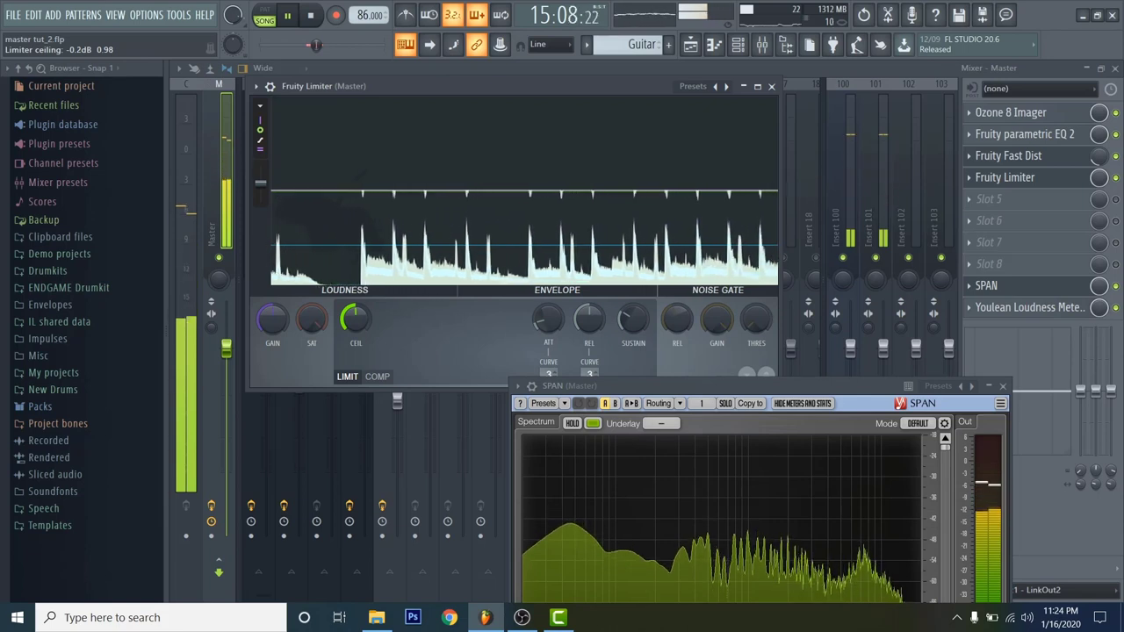
drag(273, 319, 272, 268)
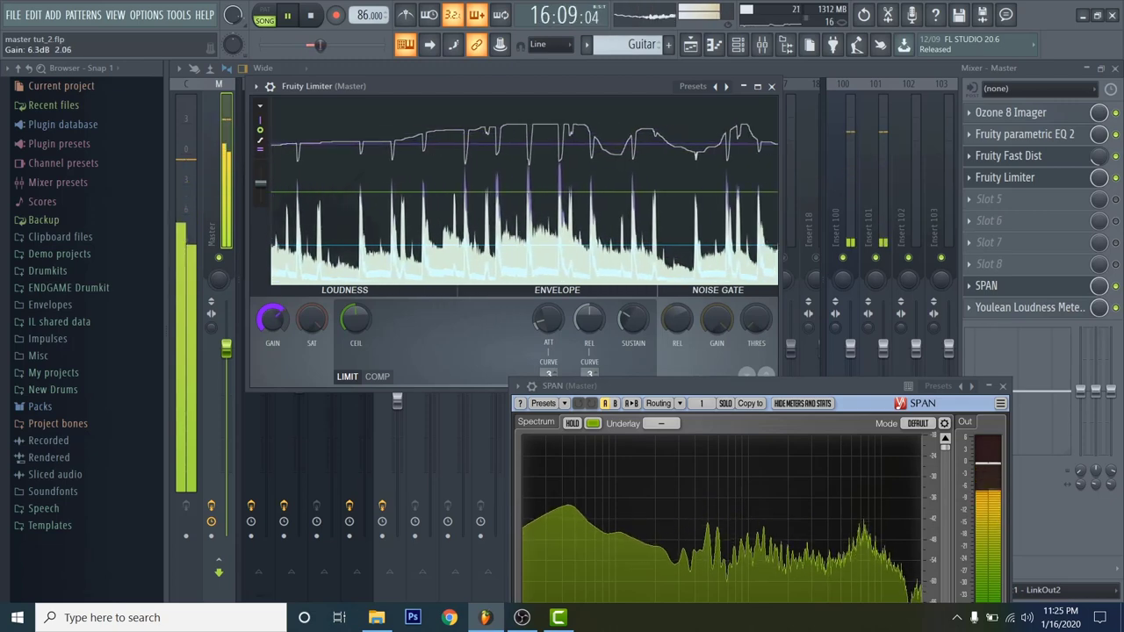
key(space)
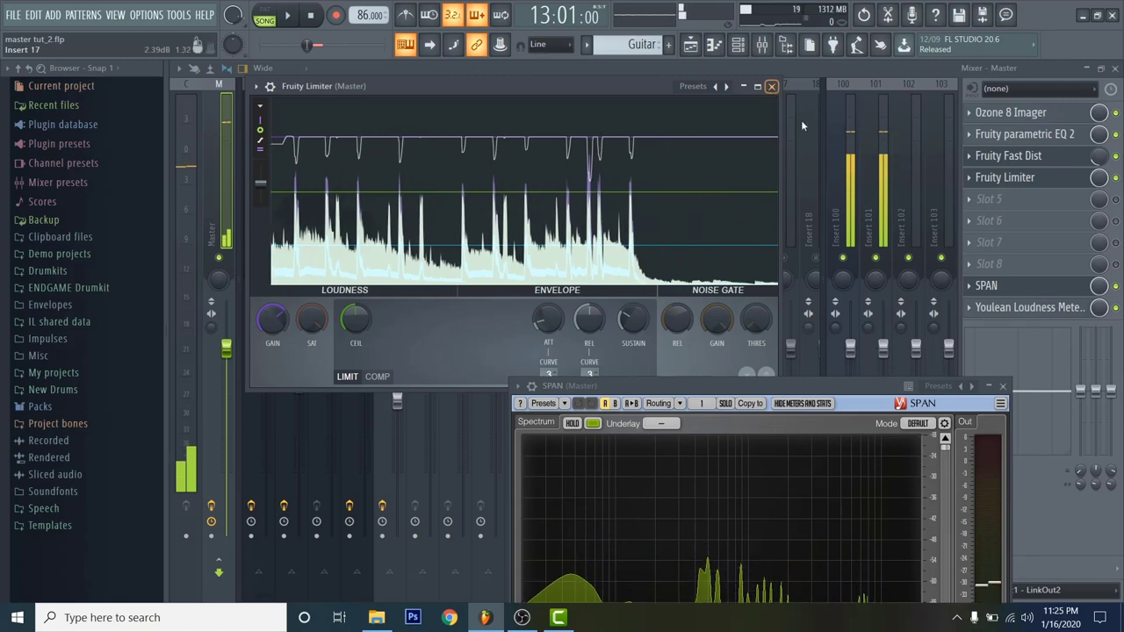
- Load Waves L2 Stereo into master slot 5 and set its out ceiling to -0.3 dB
click(990, 199)
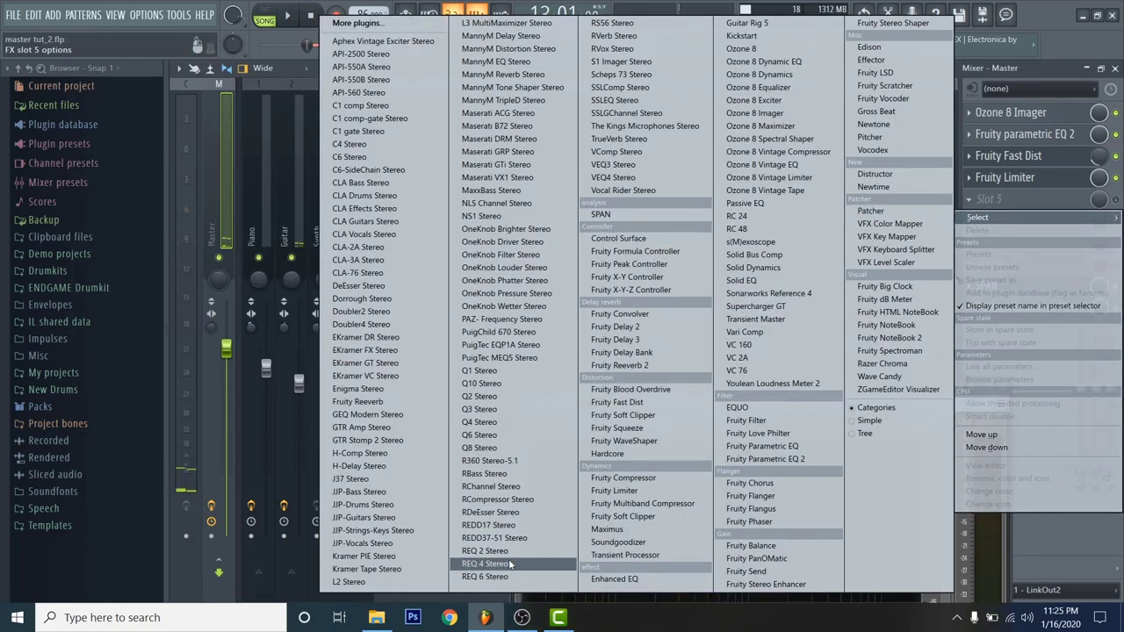
click(350, 582)
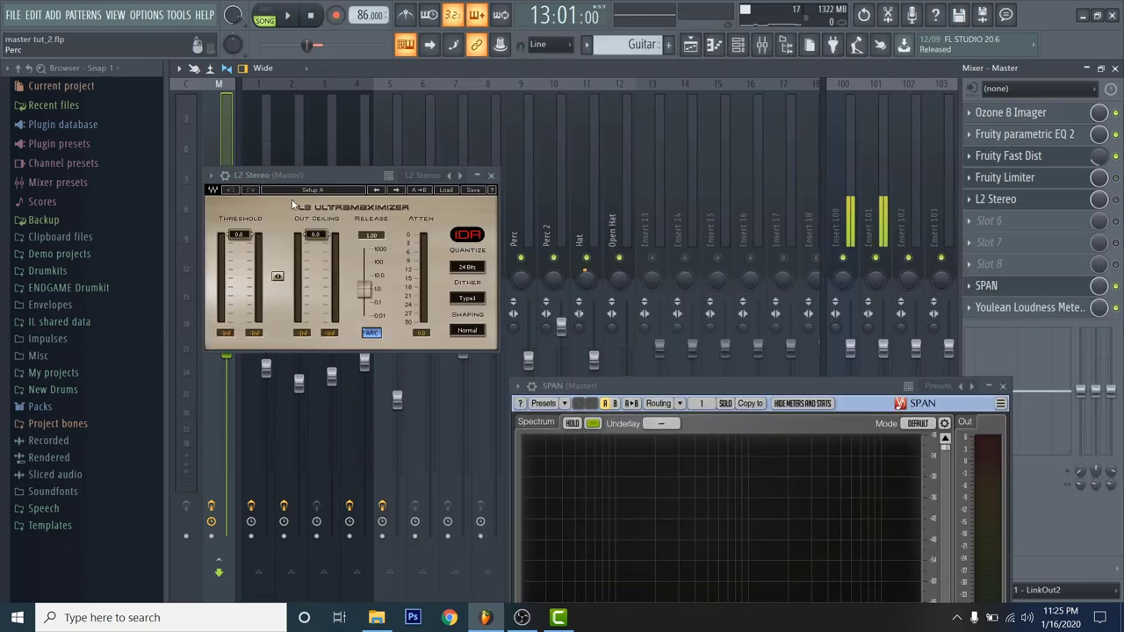
drag(314, 238, 313, 240)
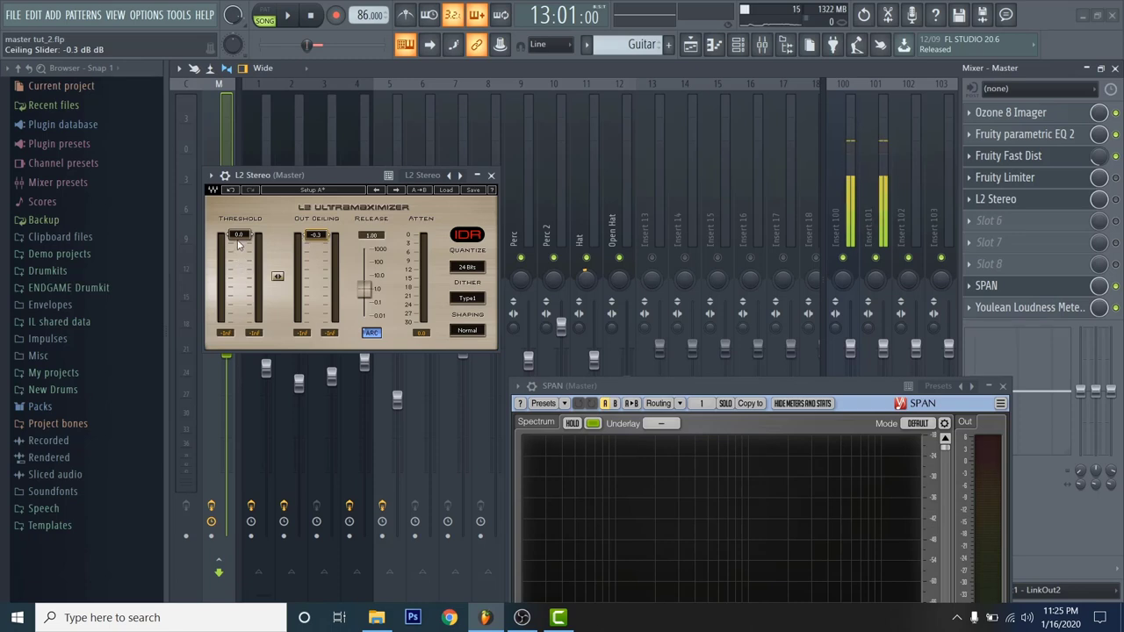
- Play the beat while pulling the L2 threshold down to about -6.4 dB
drag(239, 237, 240, 251)
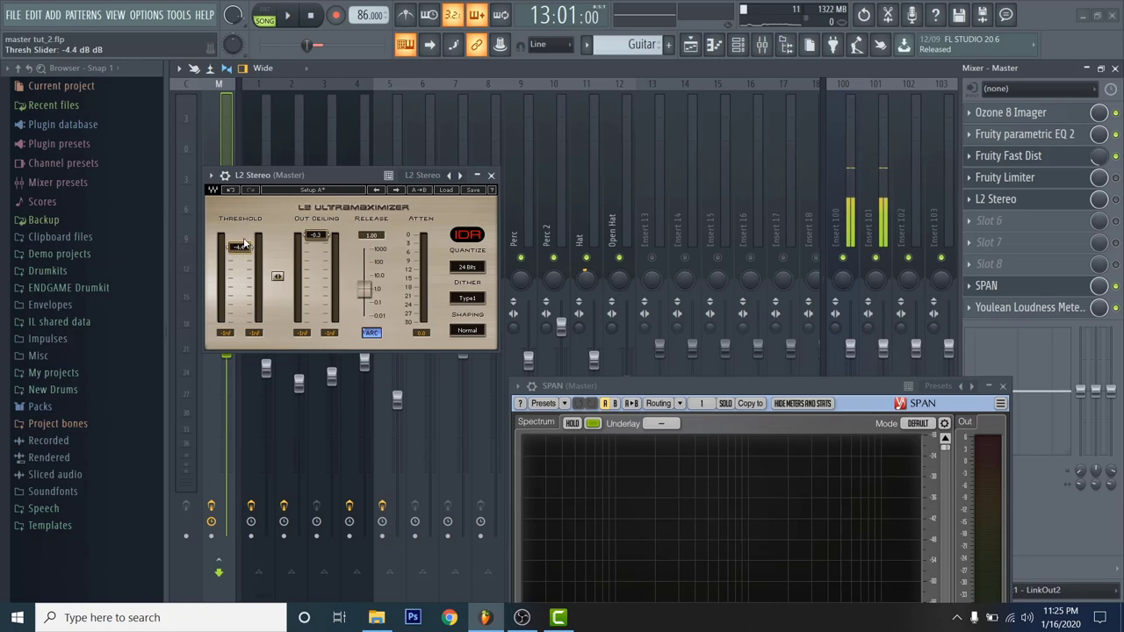
key(space)
drag(238, 247, 238, 253)
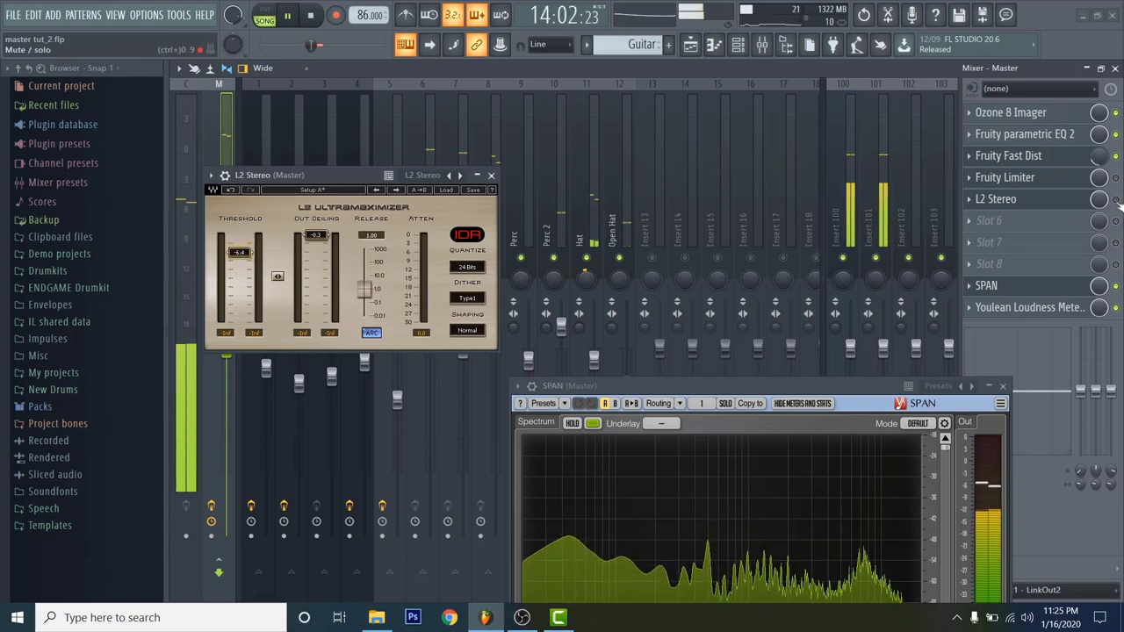
- Drop the L2 threshold to about -7.4 dB, then stop playback
drag(239, 252, 239, 257)
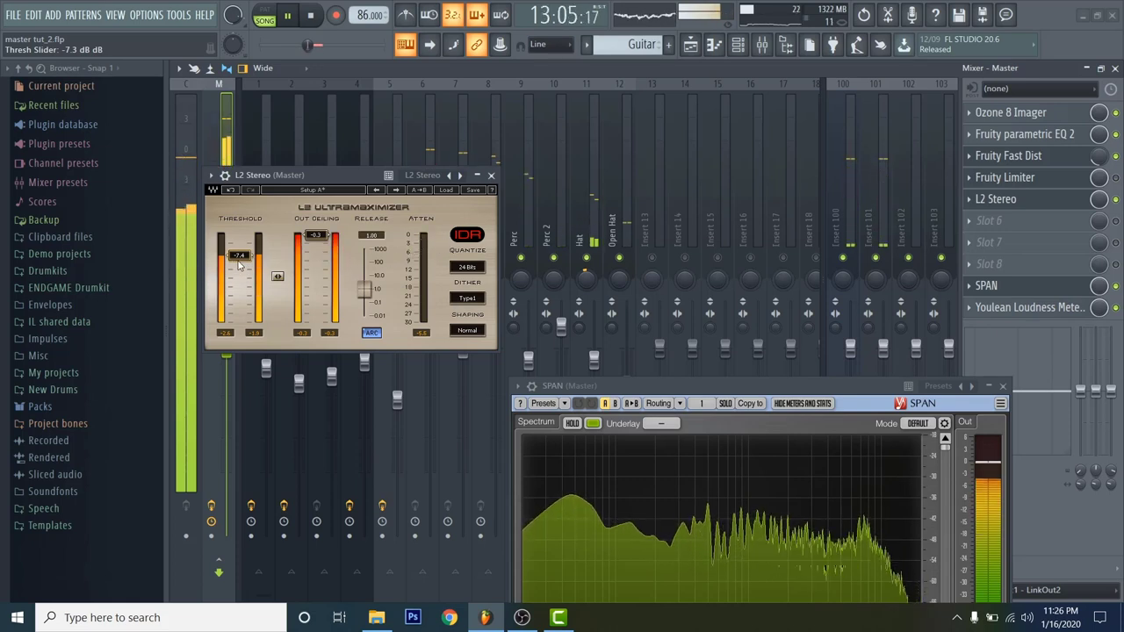
click(310, 14)
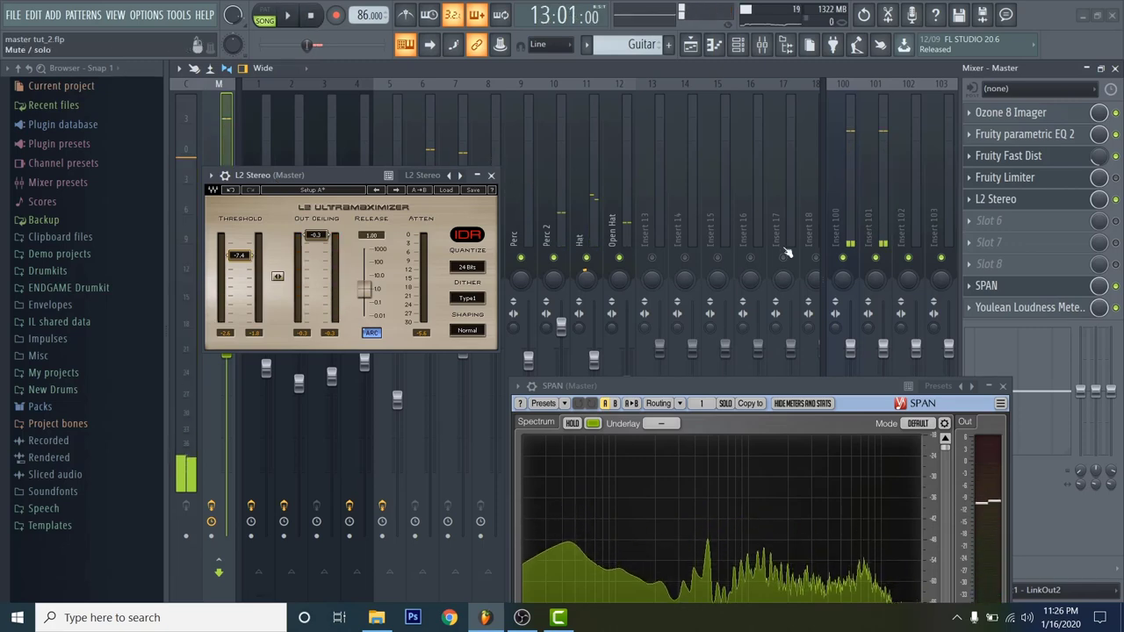